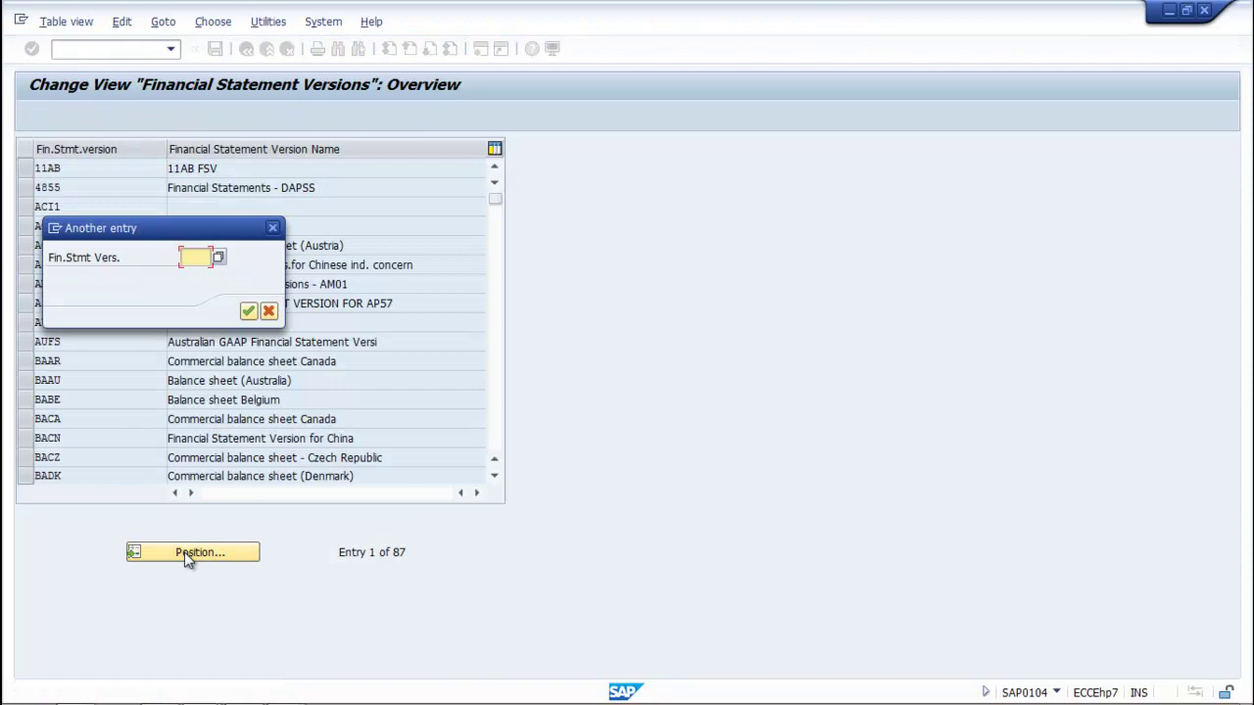
# Find financial statement version COVD and open its financial statement items.
pyautogui.write('COVD')
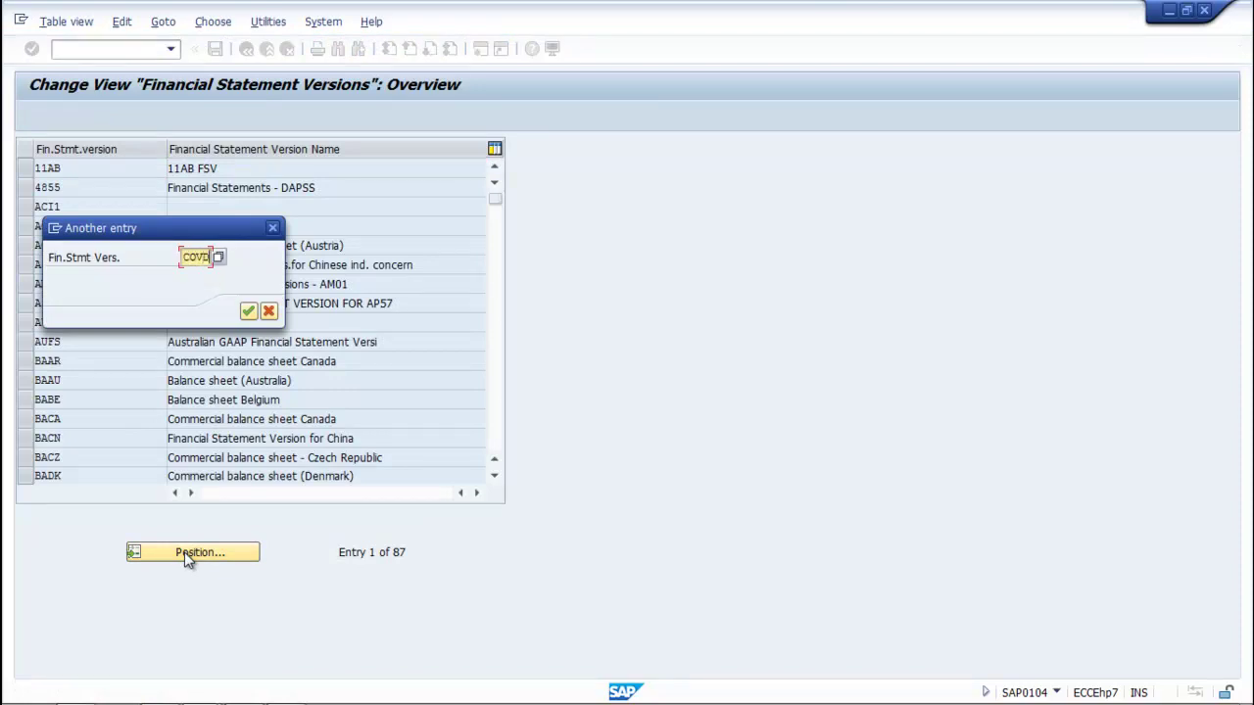
pyautogui.press('Return')
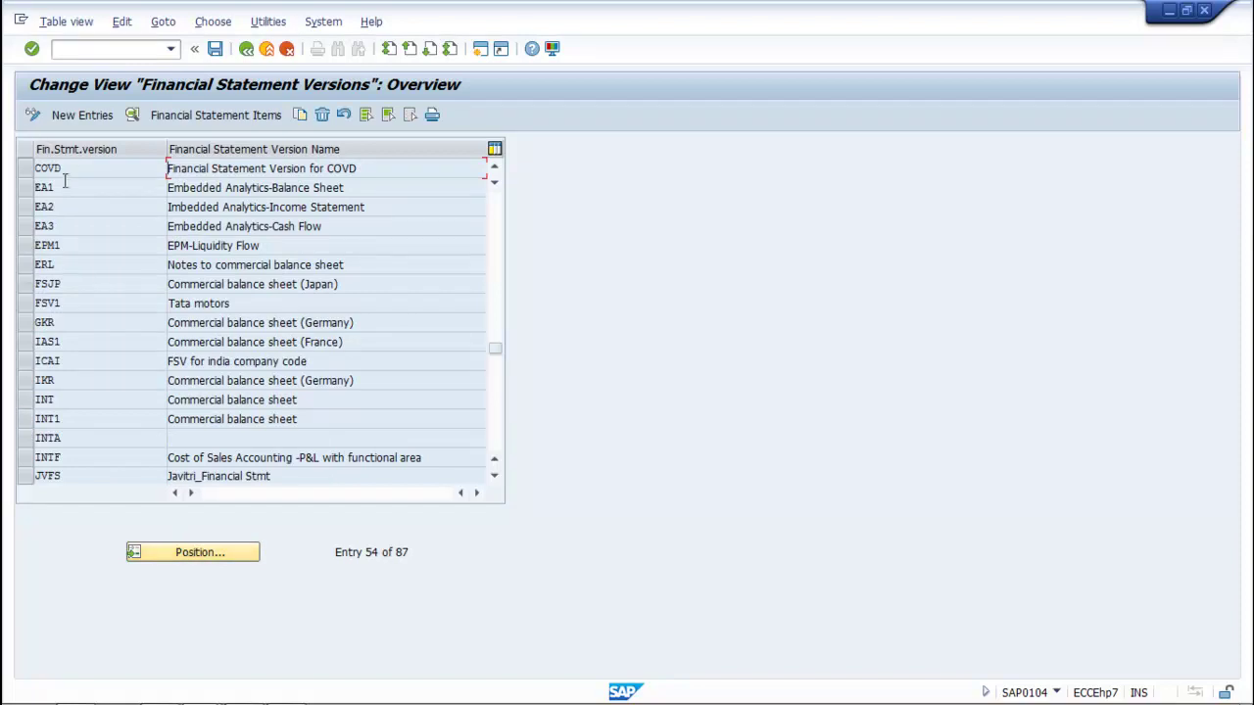
pyautogui.doubleClick(61, 169)
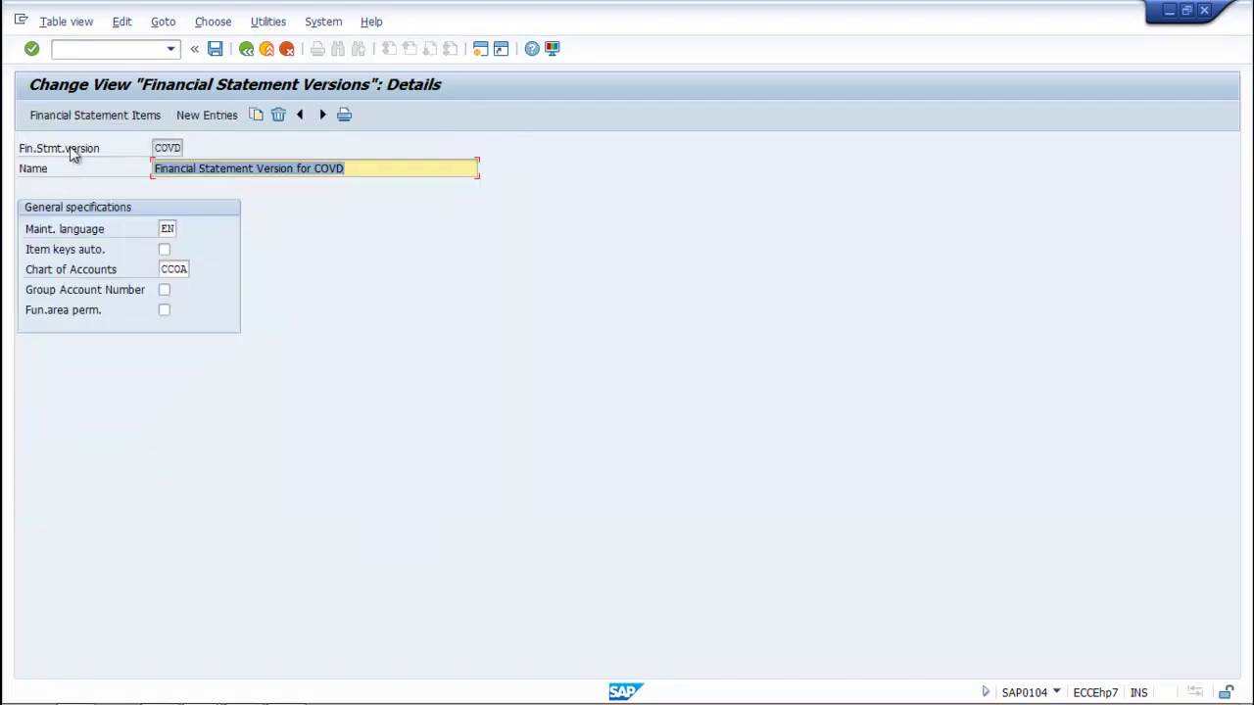
pyautogui.click(94, 116)
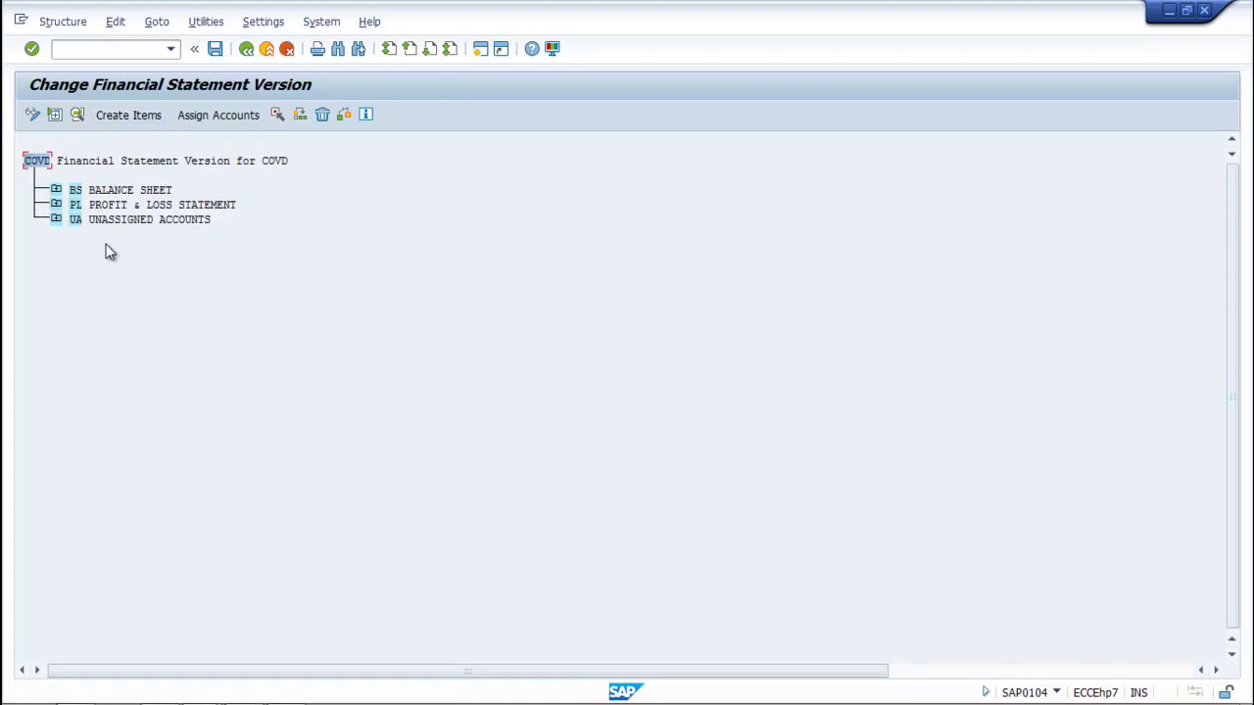
# Expand the balance sheet's Assets branch through Non-Current Assets down to the items under Fixed Assets.
pyautogui.click(56, 191)
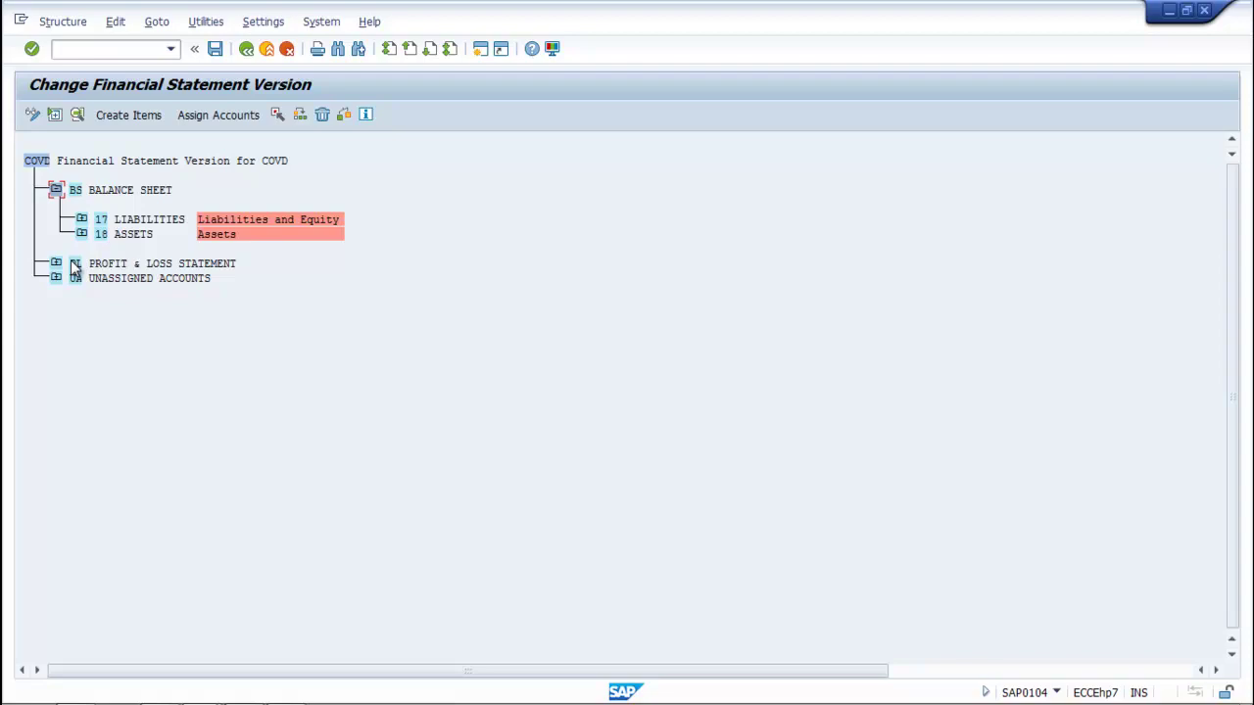
pyautogui.click(81, 234)
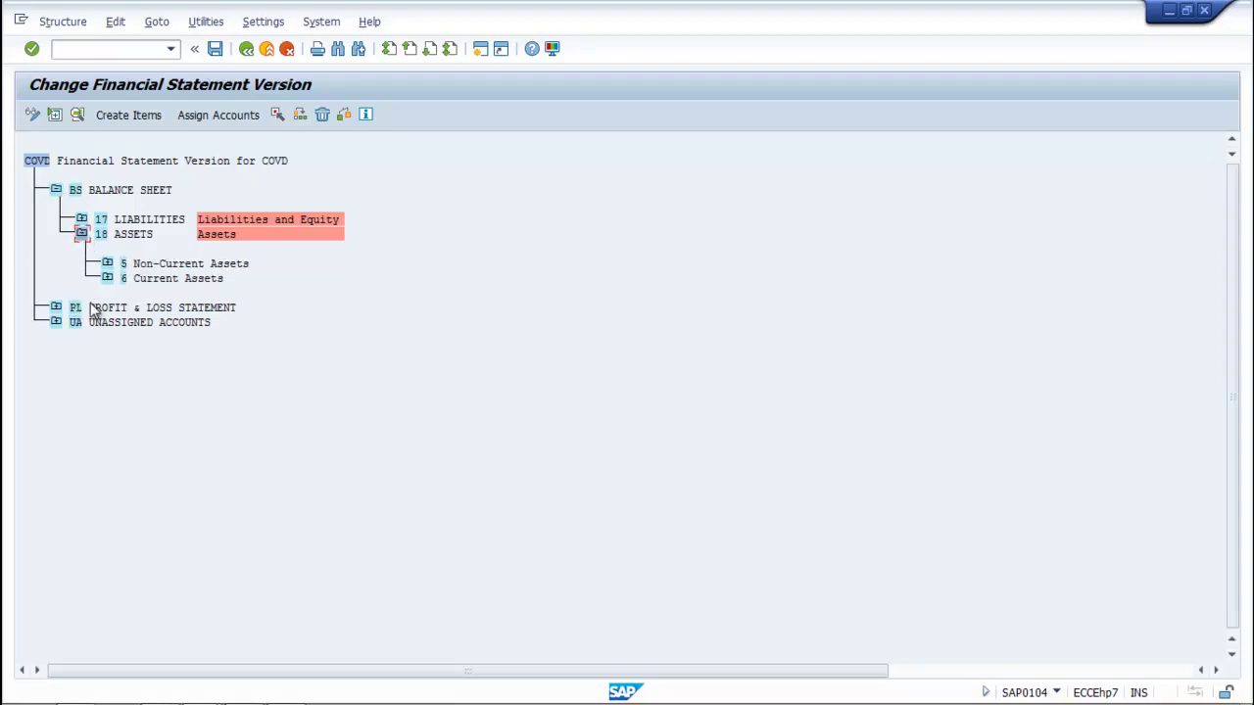
pyautogui.click(106, 263)
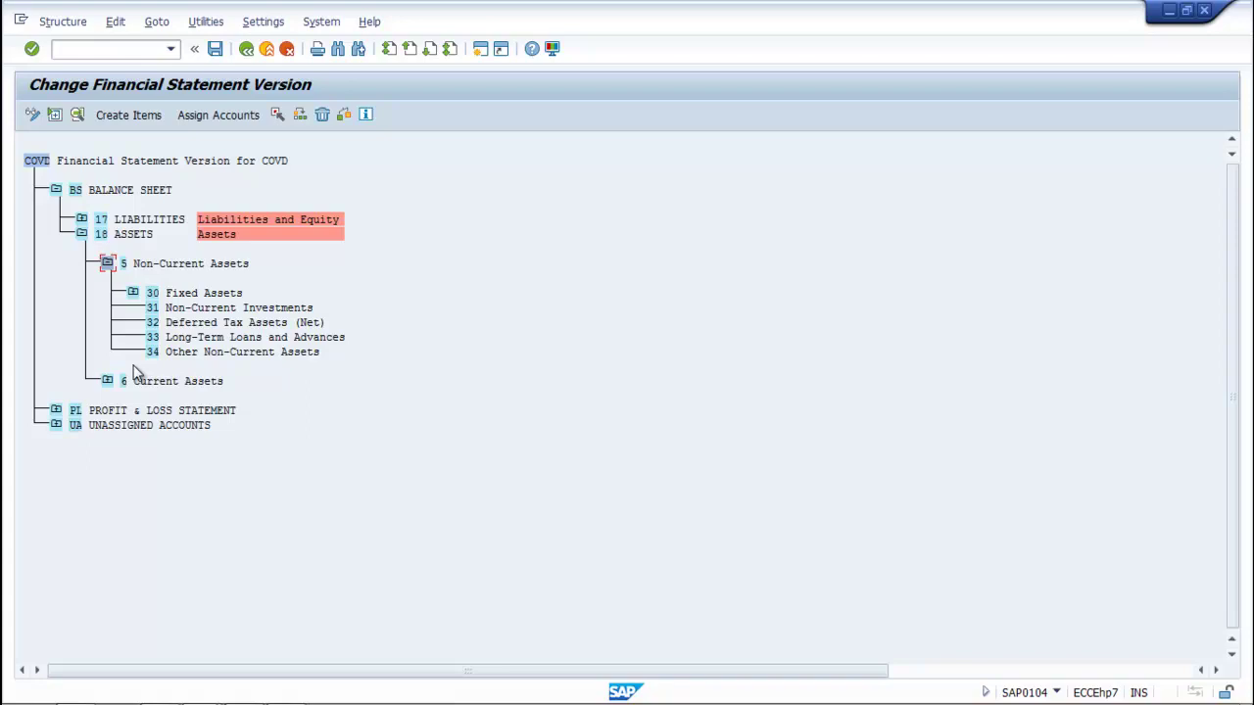
pyautogui.click(133, 293)
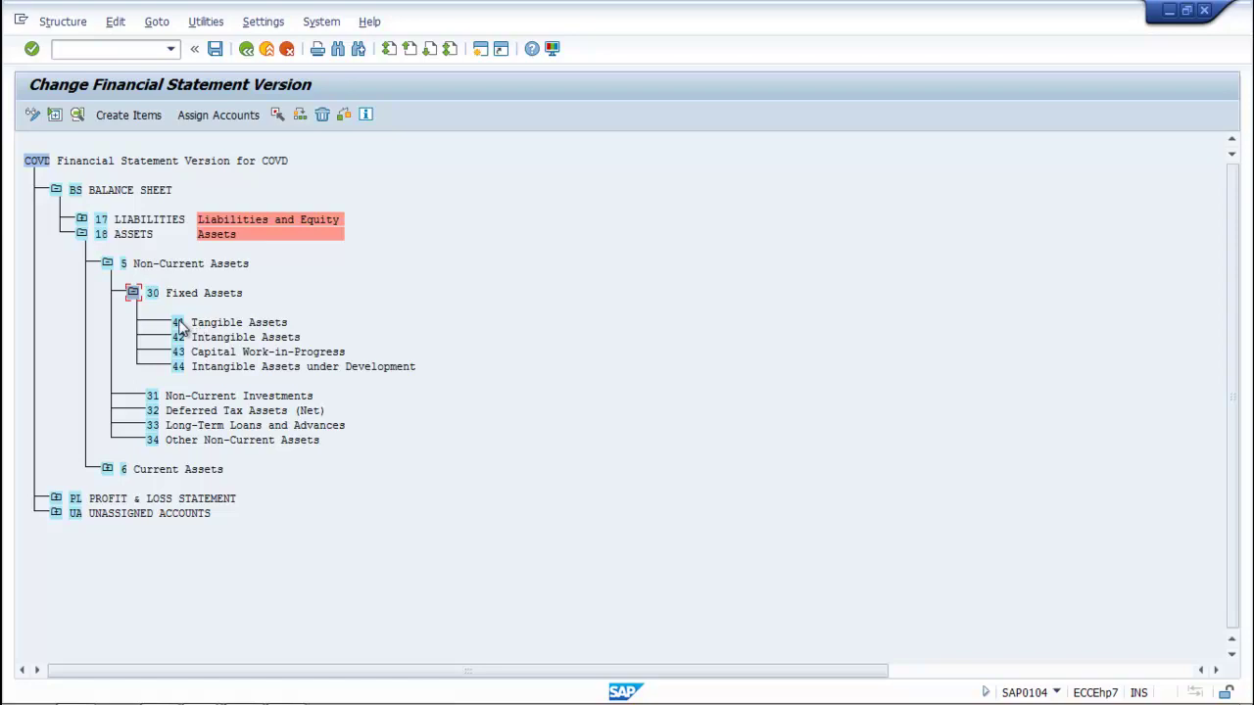
# Start transaction F.10 in a new session.
pyautogui.click(479, 50)
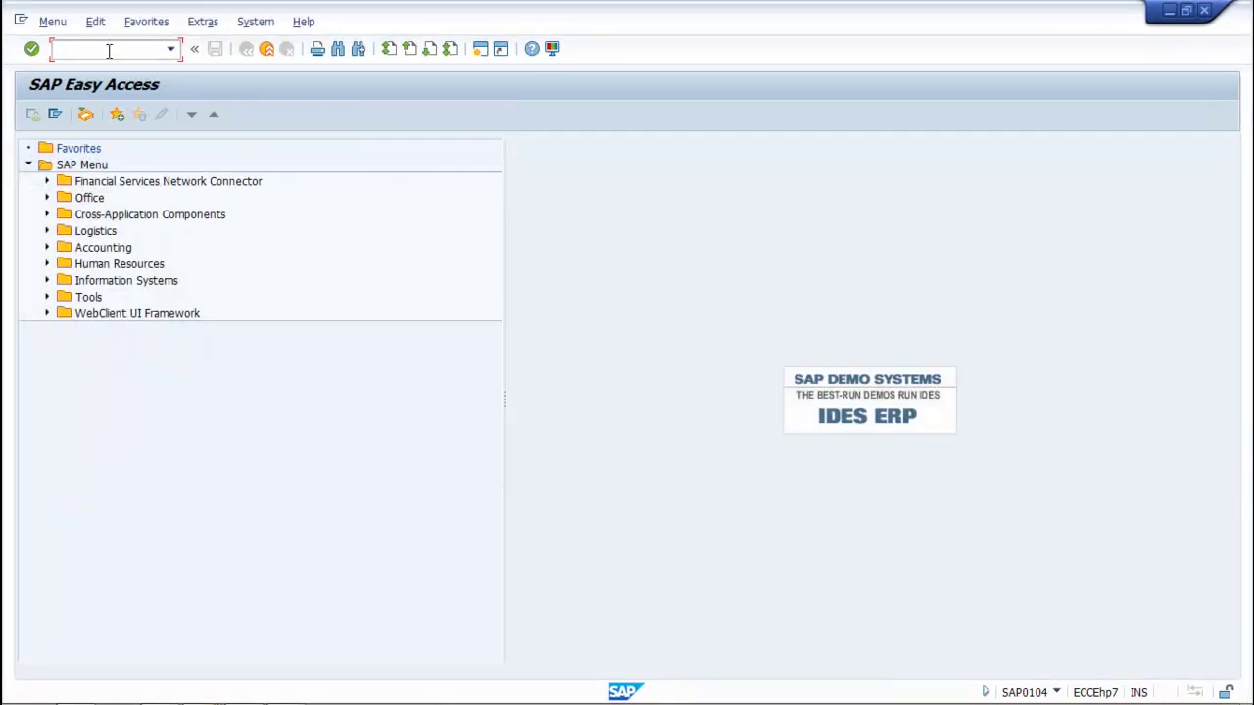
pyautogui.write('F.10')
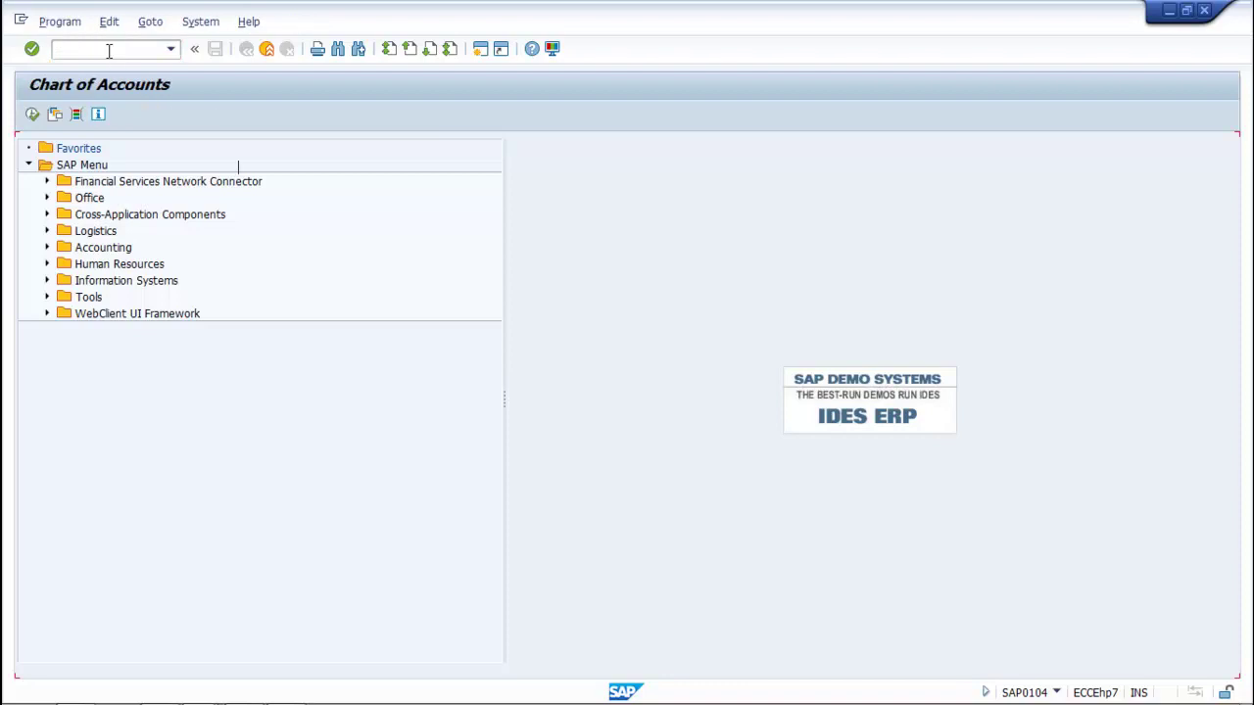
pyautogui.press('Return')
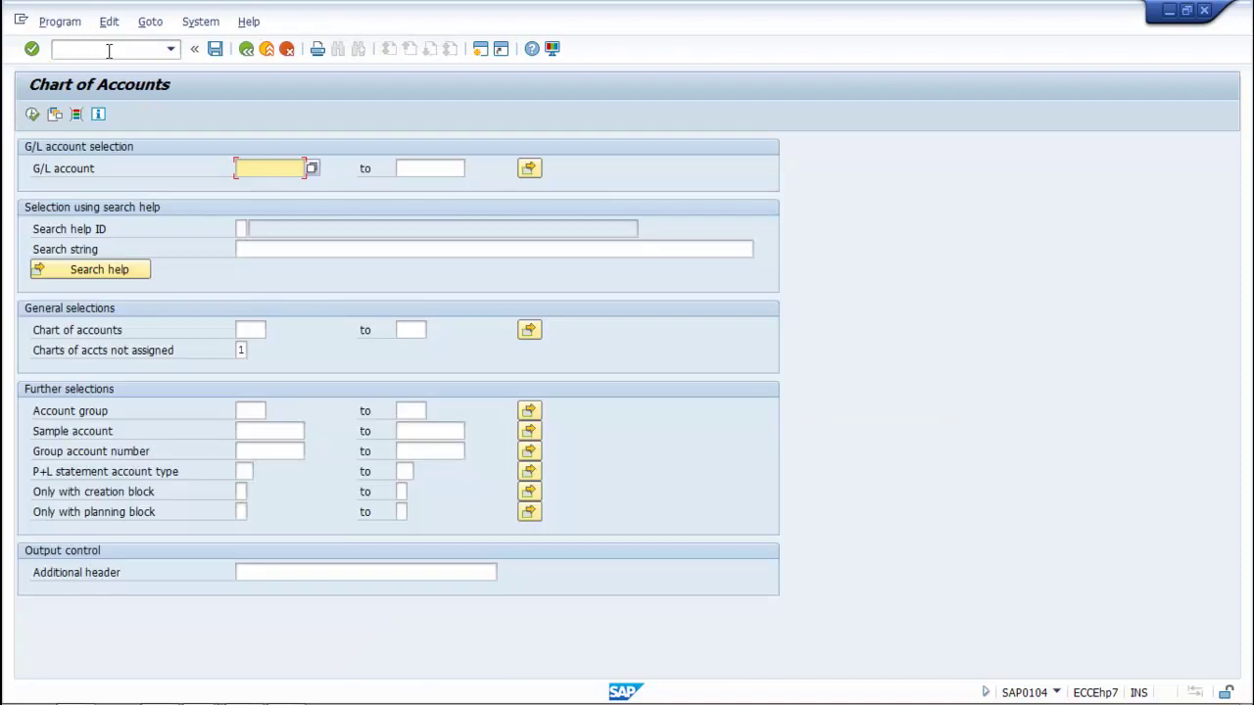
# Run the account list for chart of accounts CCOA.
pyautogui.click(245, 330)
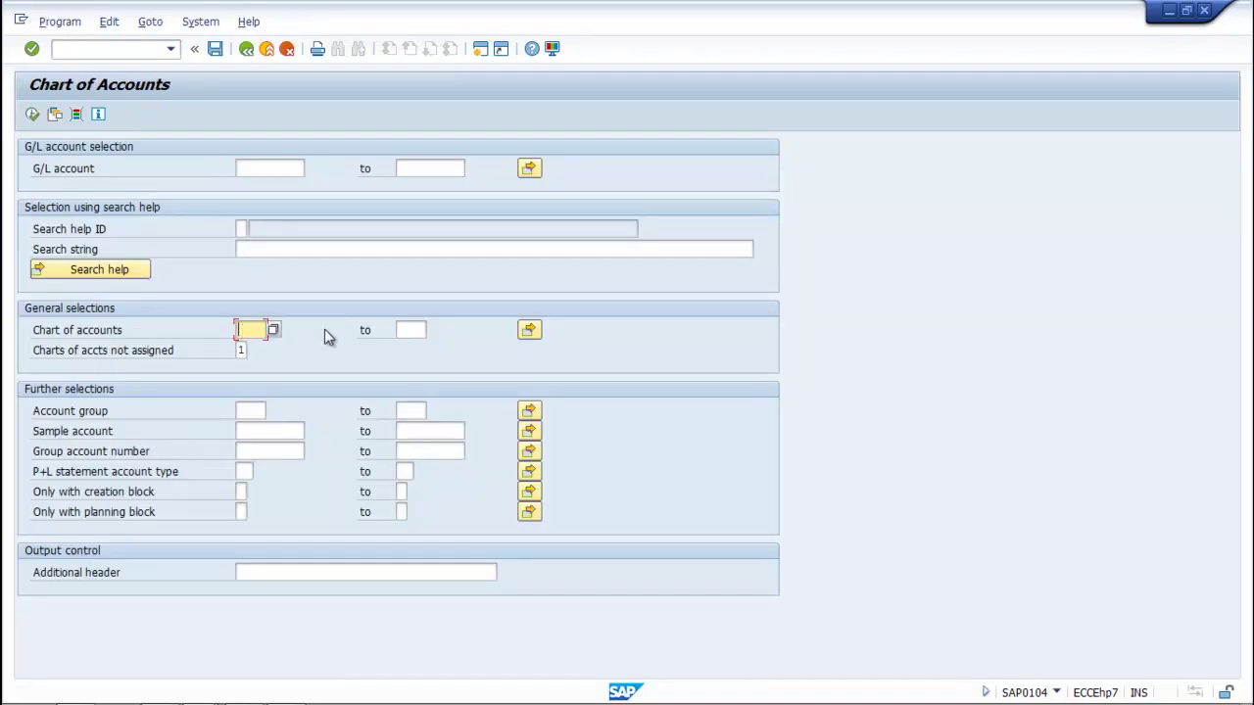
pyautogui.write('M')
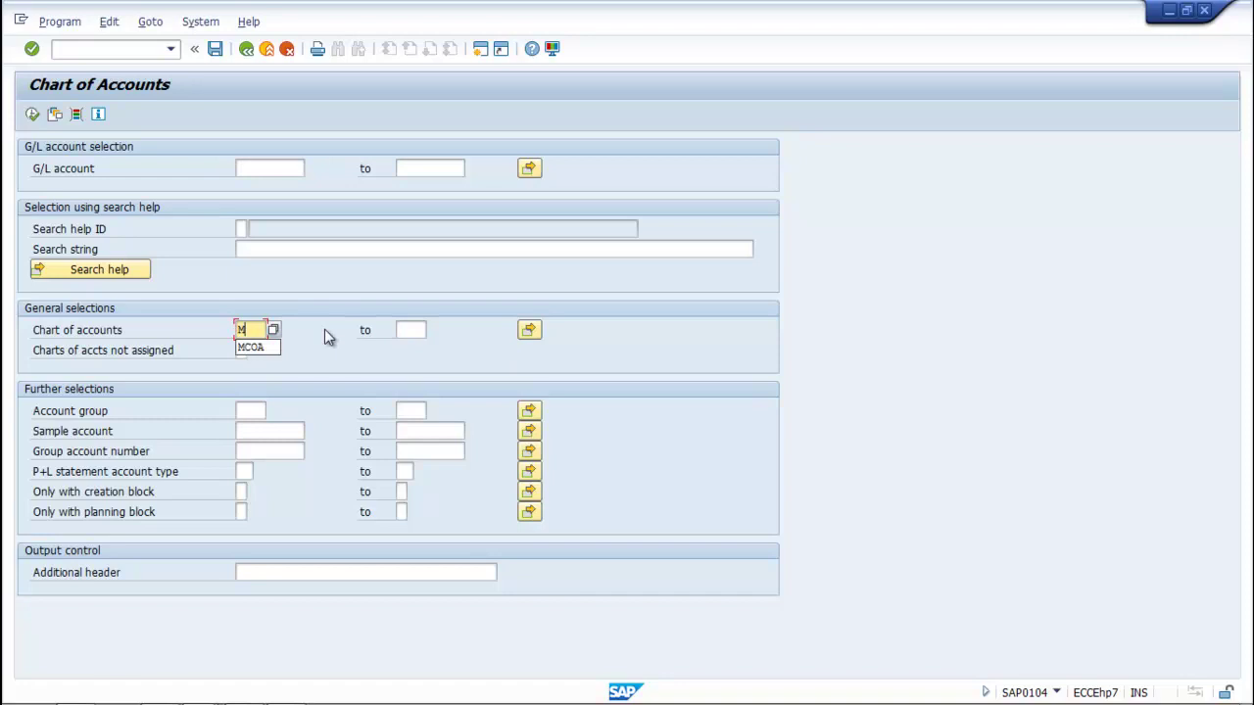
pyautogui.press('BackSpace')
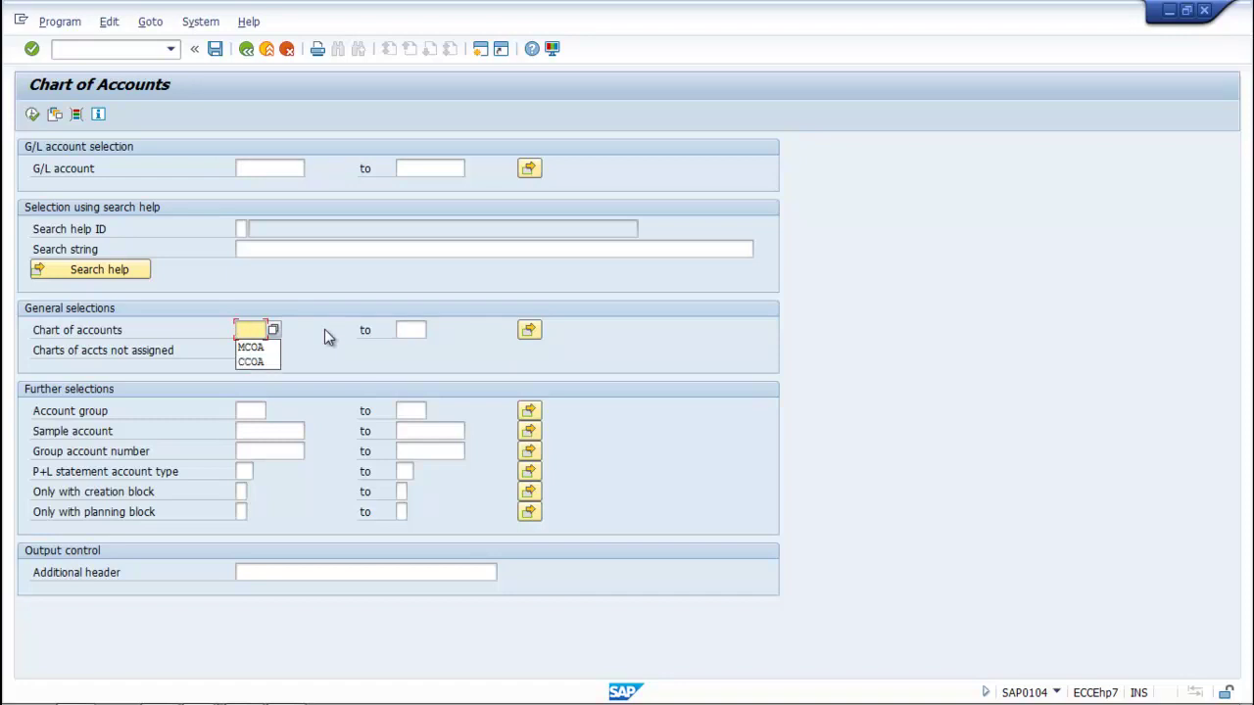
pyautogui.click(253, 361)
pyautogui.click(31, 115)
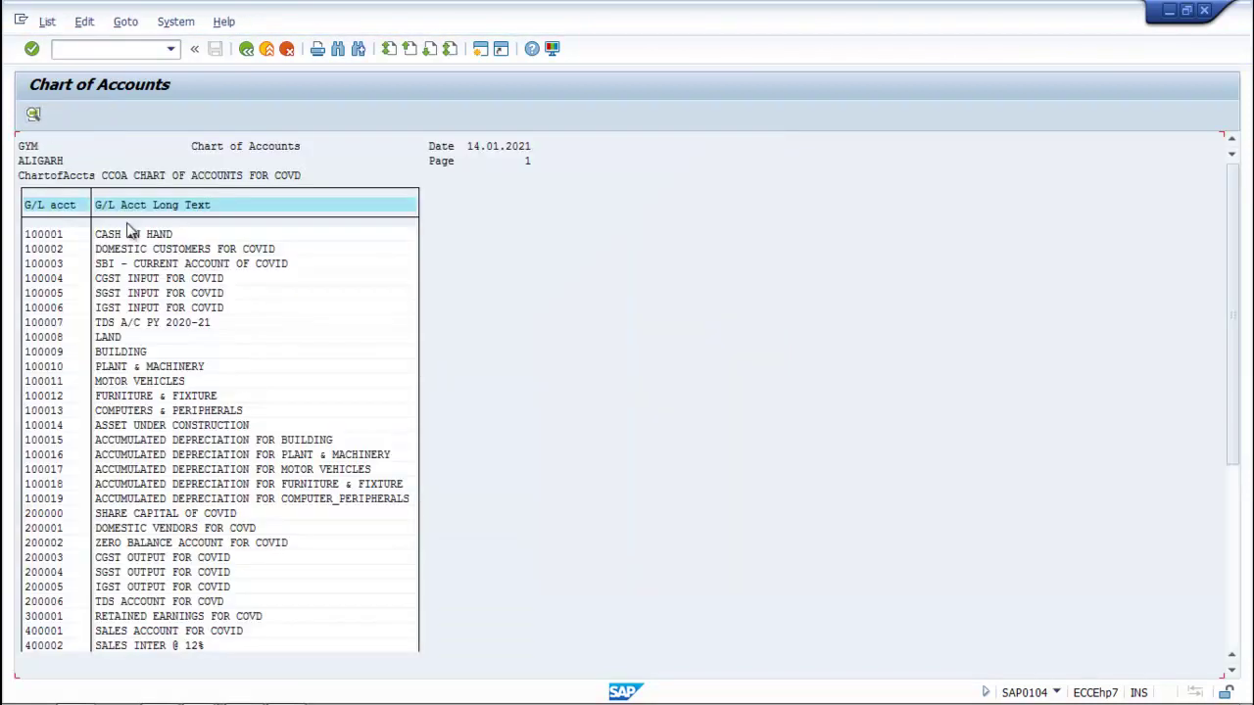
# Place the account list beside the statement structure and copy the account names from LAND to COMPUTERS & PERIPHERALS.
pyautogui.moveTo(286, 29); pyautogui.dragTo(961, 35)
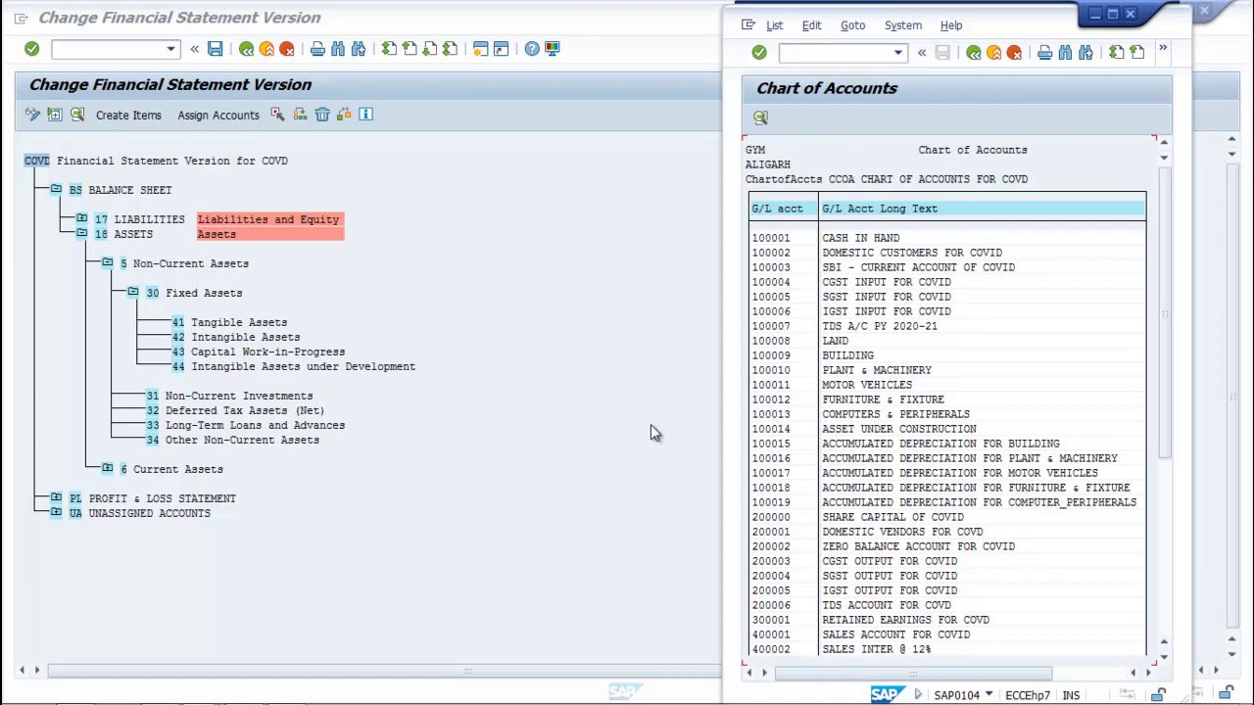
pyautogui.click(825, 343)
pyautogui.hotkey('ctrl', 'y')
pyautogui.moveTo(824, 341); pyautogui.dragTo(848, 341)
pyautogui.moveTo(948, 348); pyautogui.dragTo(986, 414)
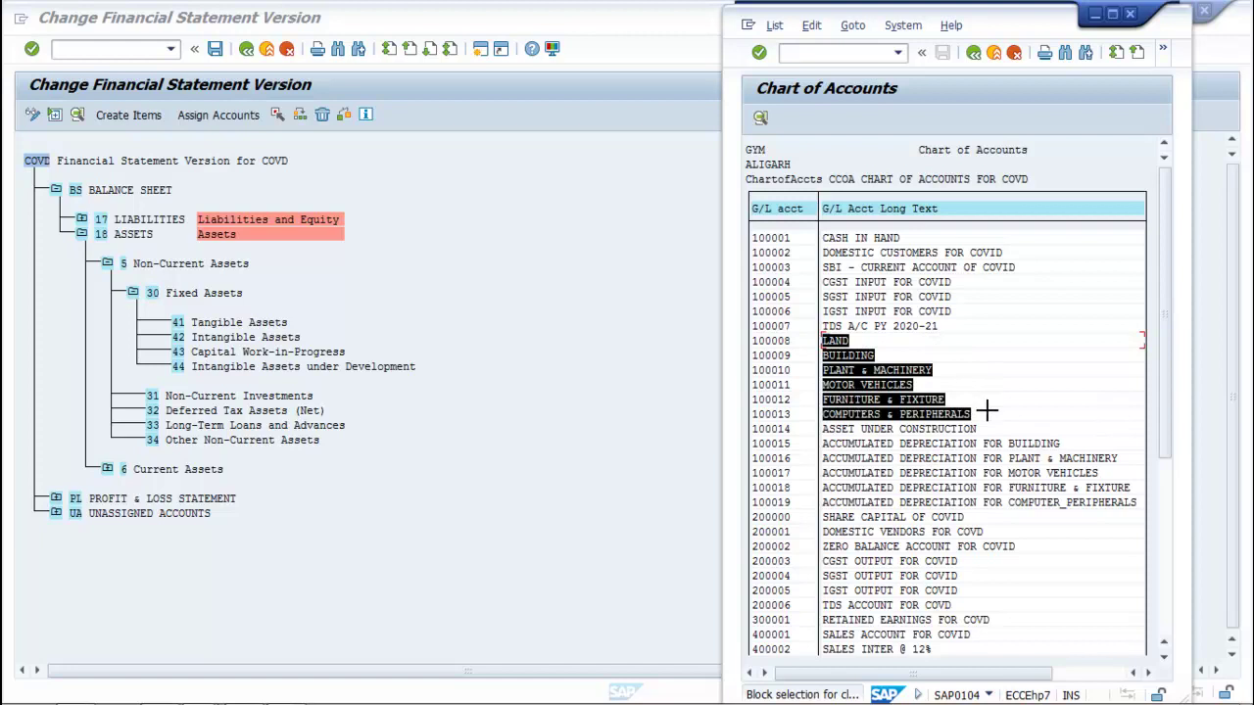
pyautogui.hotkey('ctrl', 'c')
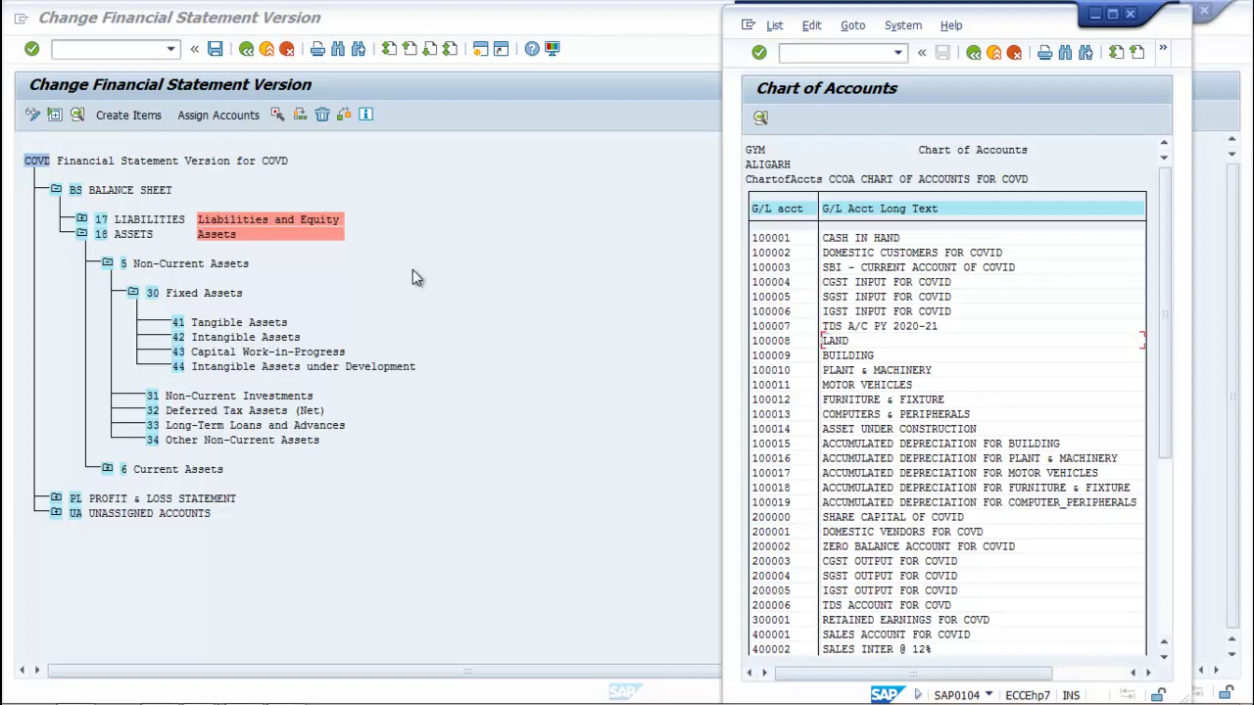
# Start creating items below Tangible Assets and paste the six copied account names as their descriptions.
pyautogui.click(178, 324)
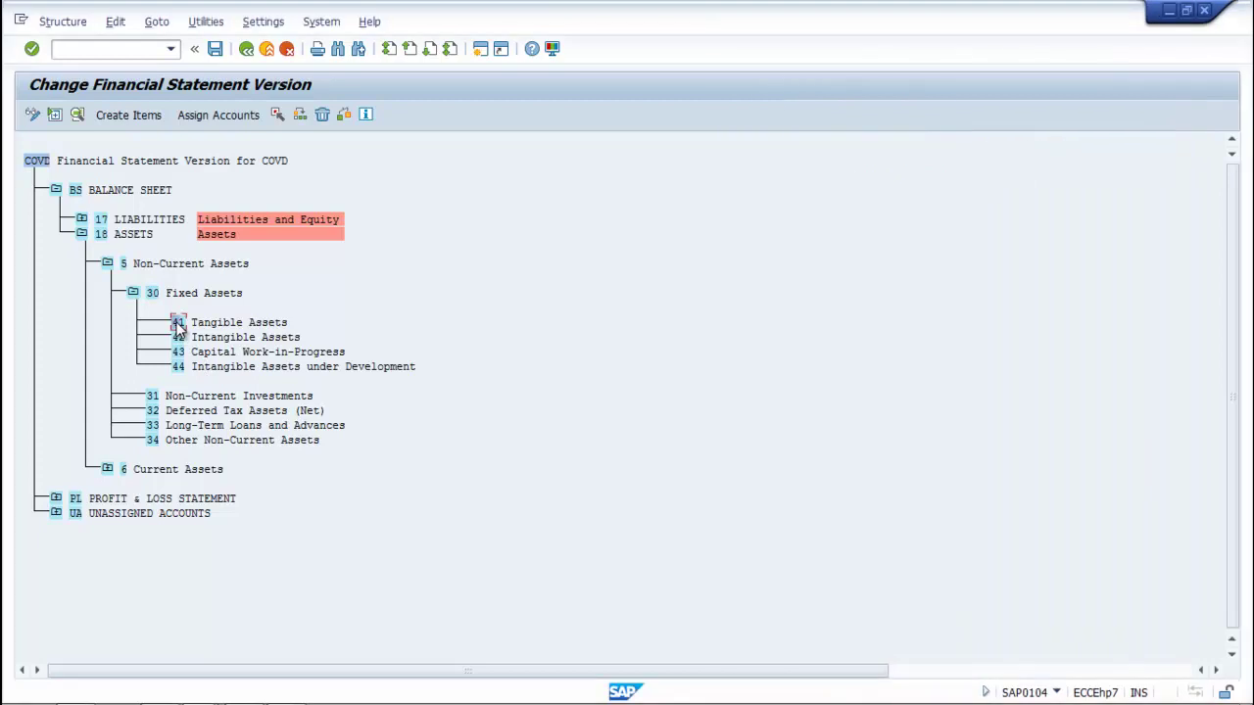
pyautogui.click(128, 115)
pyautogui.click(382, 275)
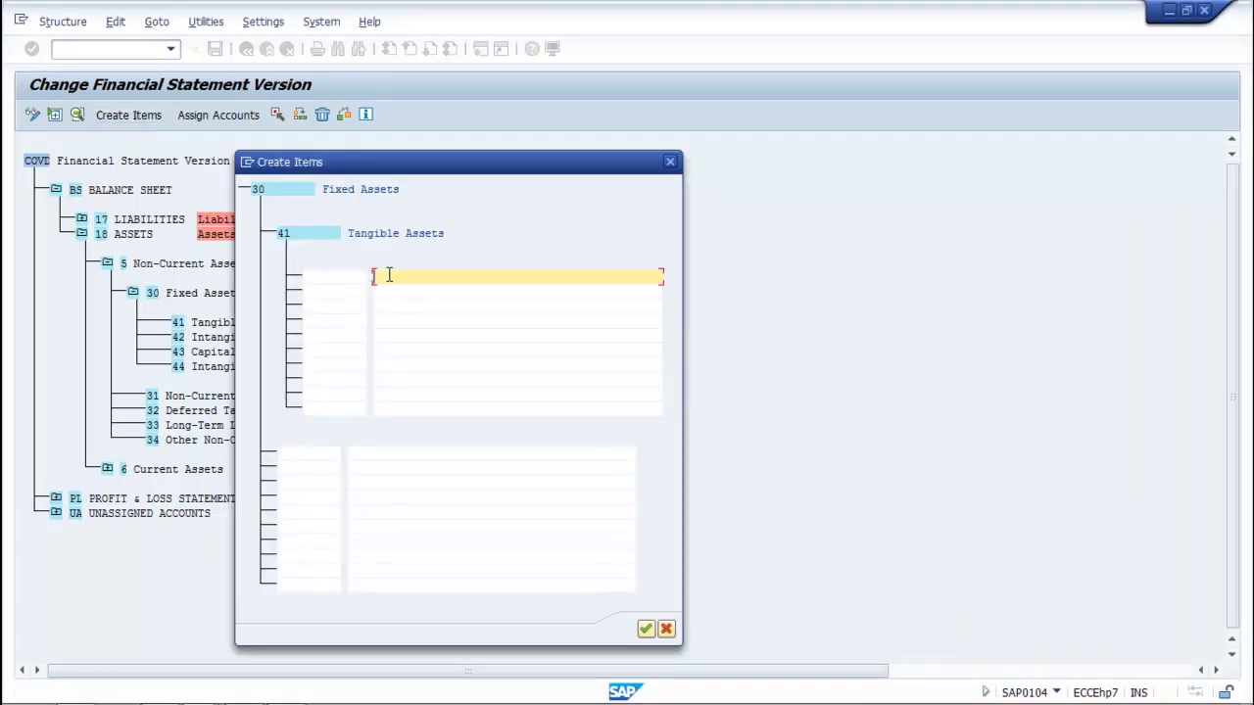
pyautogui.hotkey('ctrl', 'v')
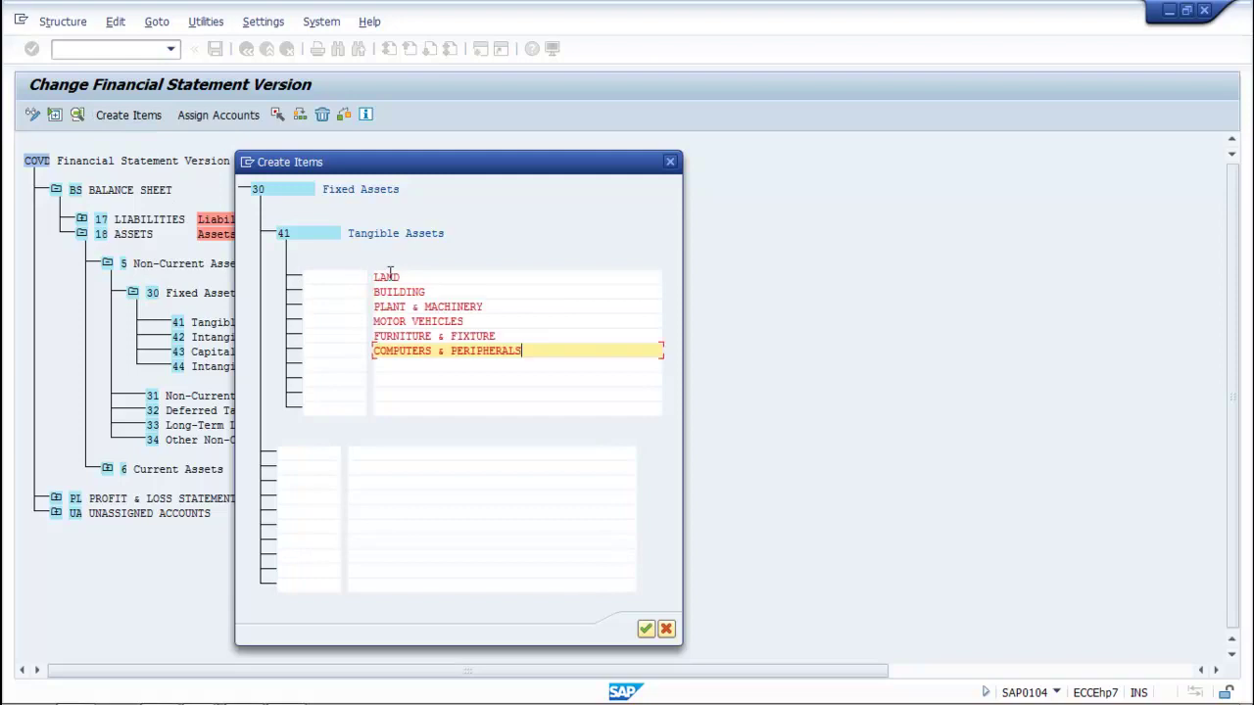
# Number the new Tangible Assets items 45 to 50, from LAND to COMPUTERS & PERIPHERALS, and create them.
pyautogui.click(342, 277)
pyautogui.moveTo(392, 161); pyautogui.dragTo(592, 143)
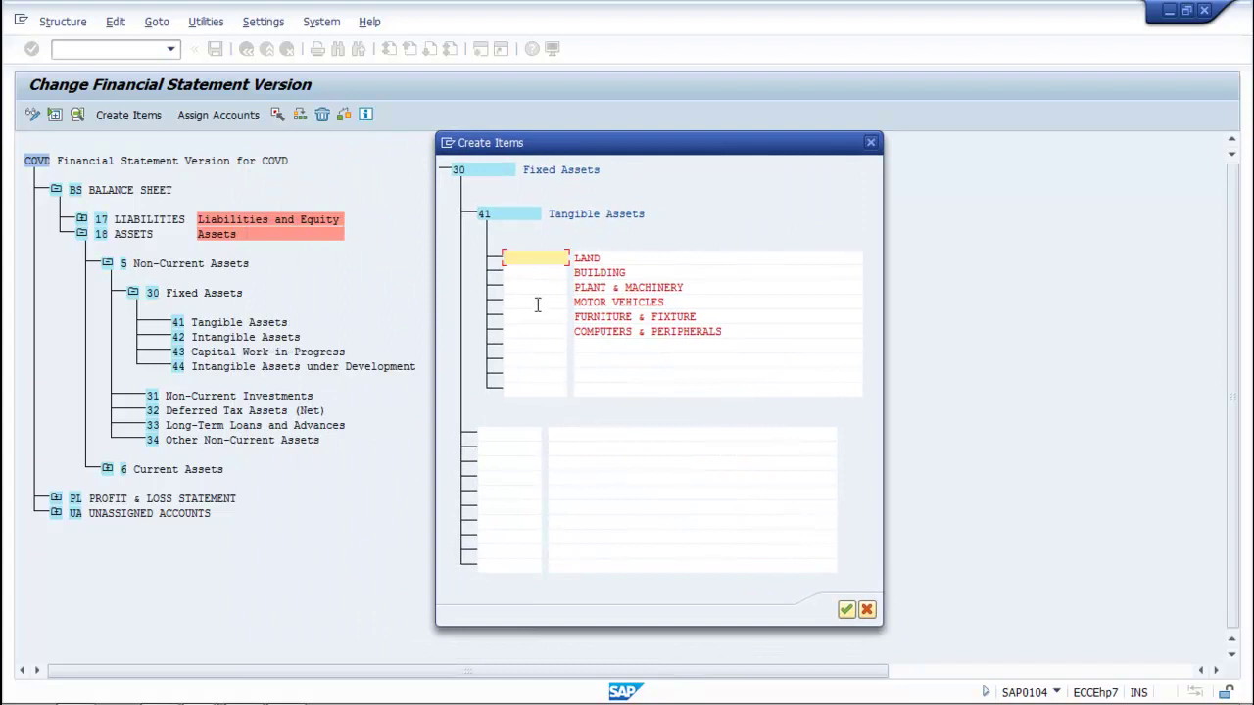
pyautogui.write('45')
pyautogui.click(536, 274)
pyautogui.write('46')
pyautogui.click(532, 290)
pyautogui.write('47')
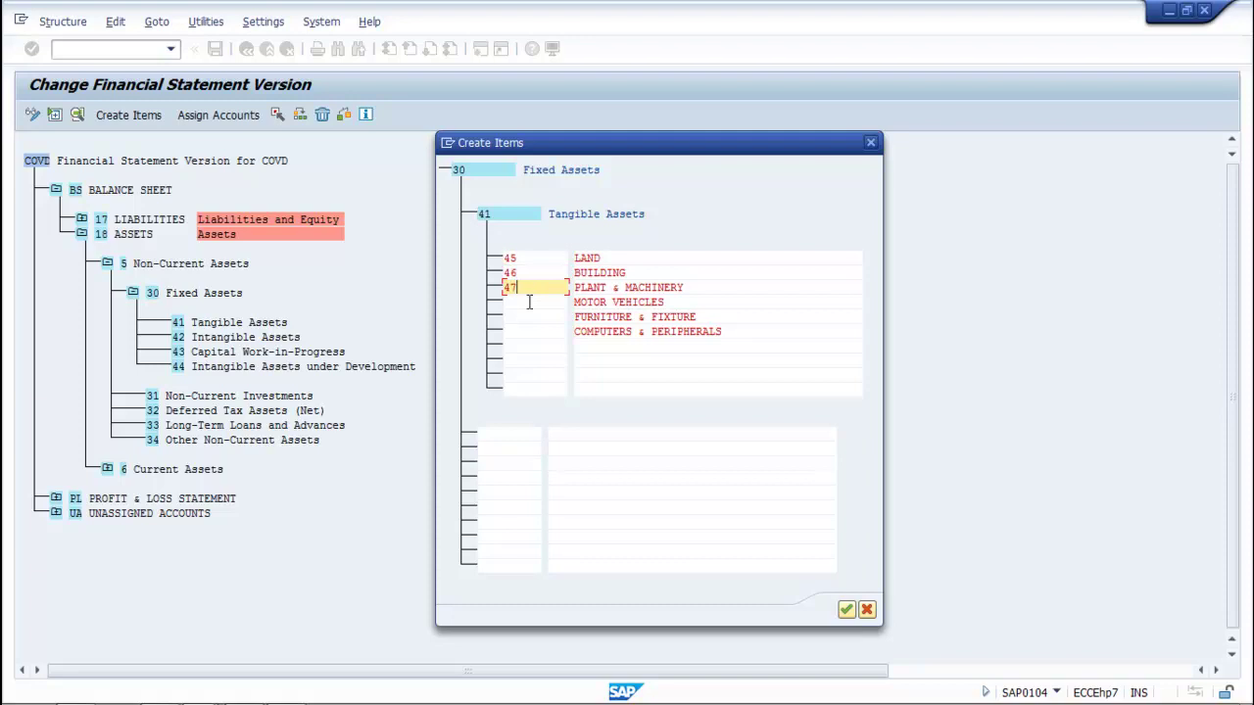
pyautogui.click(529, 306)
pyautogui.write('48')
pyautogui.click(527, 315)
pyautogui.write('49')
pyautogui.click(528, 333)
pyautogui.write('50')
pyautogui.click(846, 611)
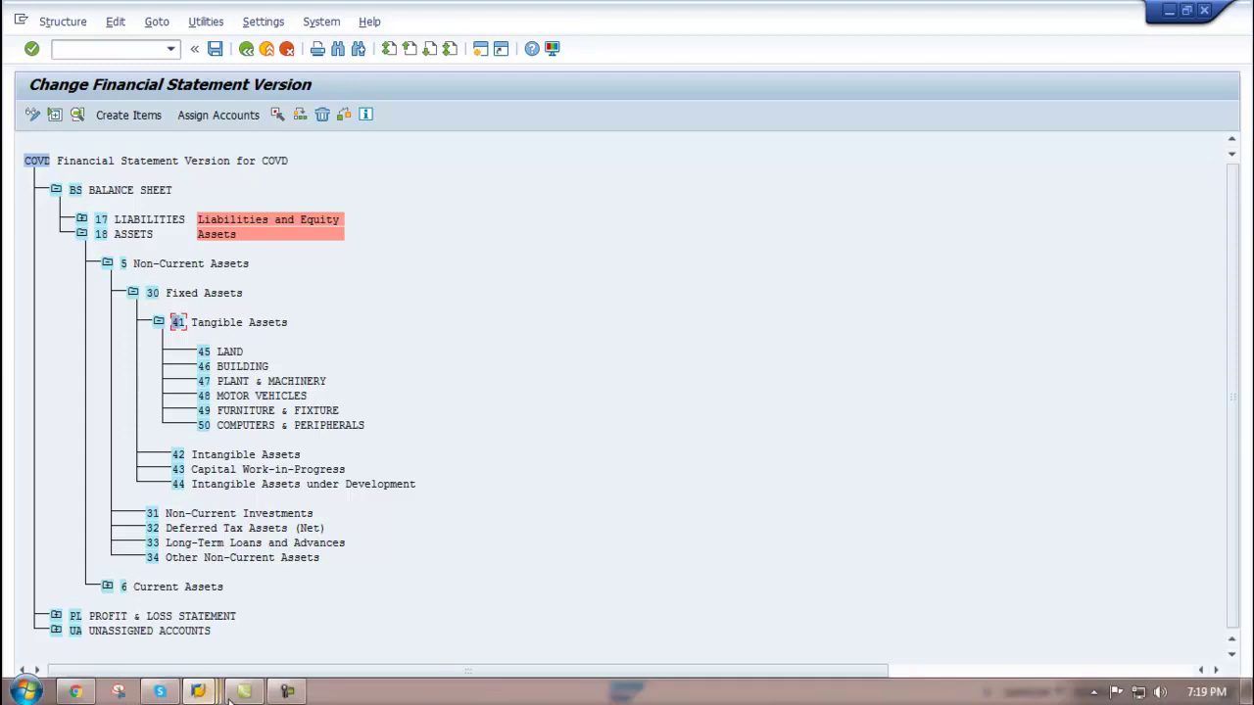
# Return to the chart of accounts list and review its remaining accounts down to the end.
pyautogui.click(199, 692)
pyautogui.click(499, 623)
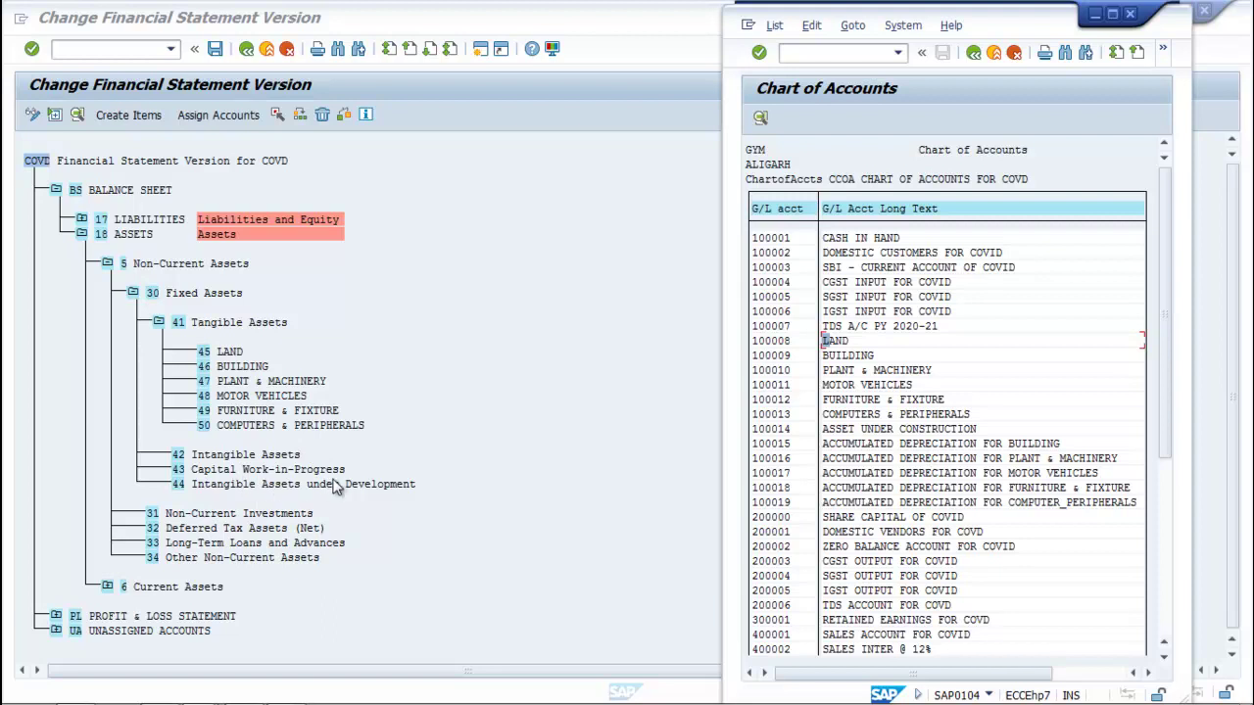
pyautogui.moveTo(1171, 382); pyautogui.dragTo(1173, 496)
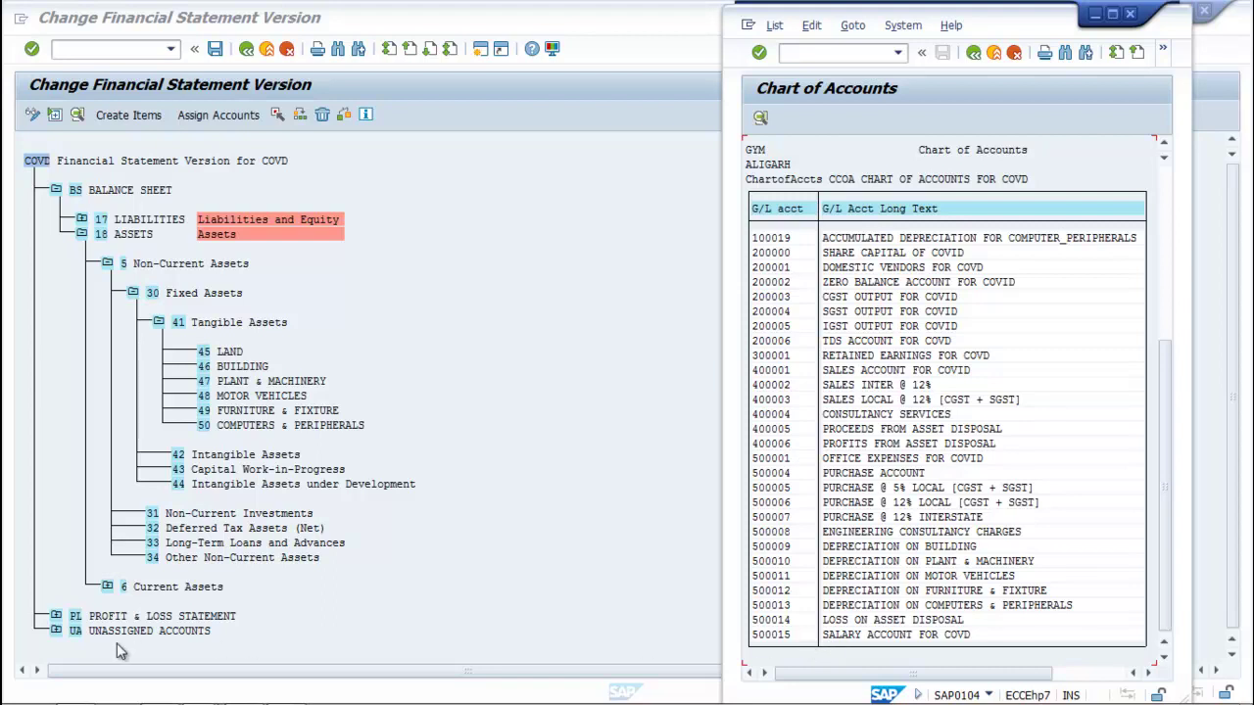
# Expand the Profit & Loss Statement and open the account assignment for its Revenue item.
pyautogui.click(56, 618)
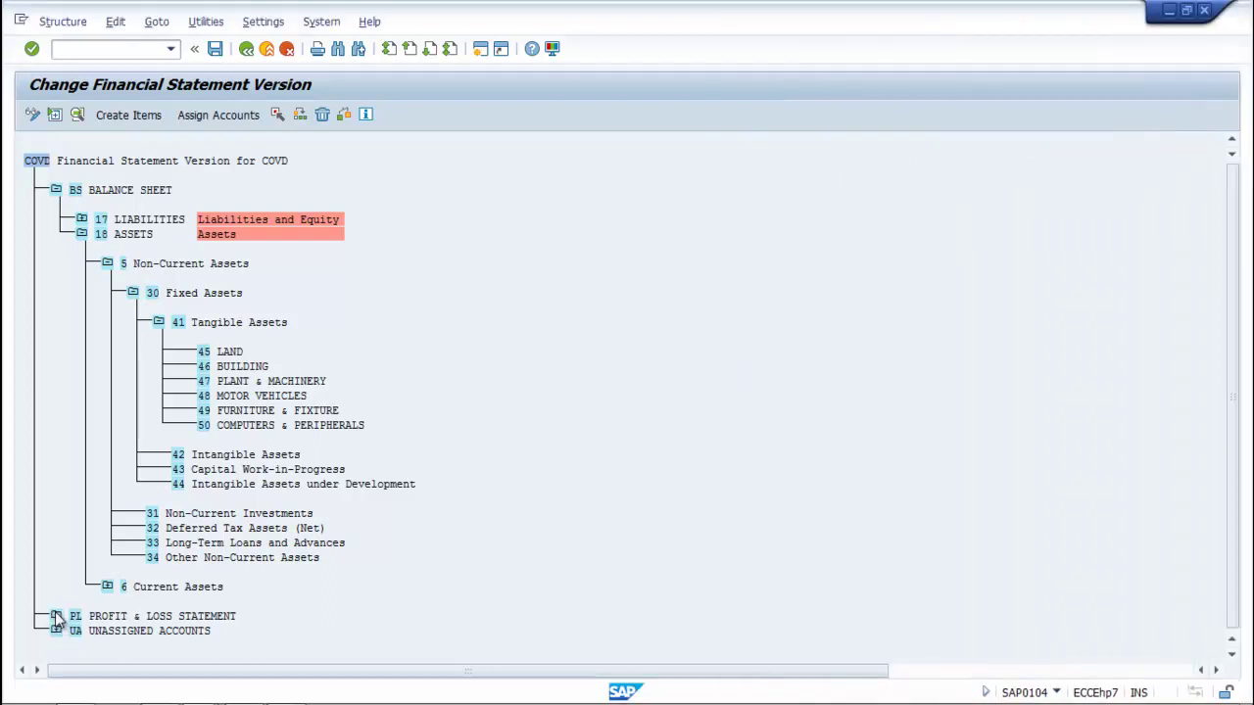
pyautogui.click(56, 616)
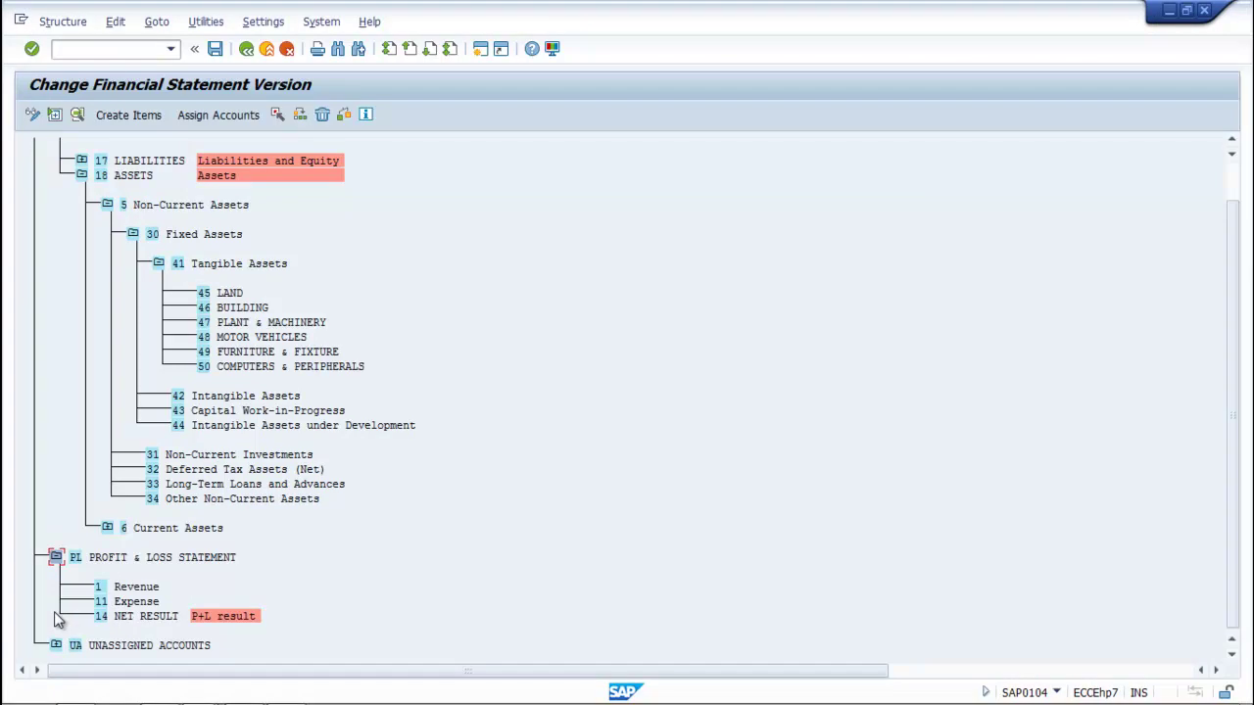
pyautogui.click(122, 590)
pyautogui.click(207, 115)
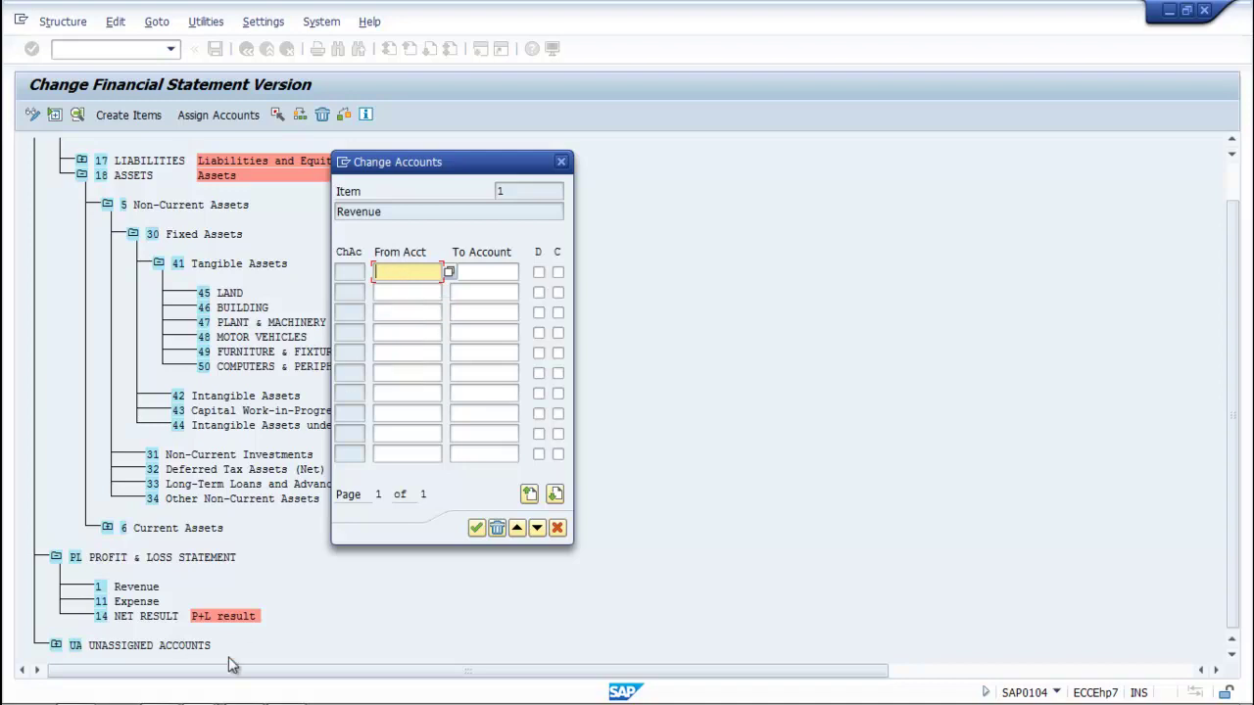
# Check the sales account numbers in the chart of accounts list and enter the range 400000 to 499999 for Revenue.
pyautogui.moveTo(627, 697)
pyautogui.moveTo(287, 691)
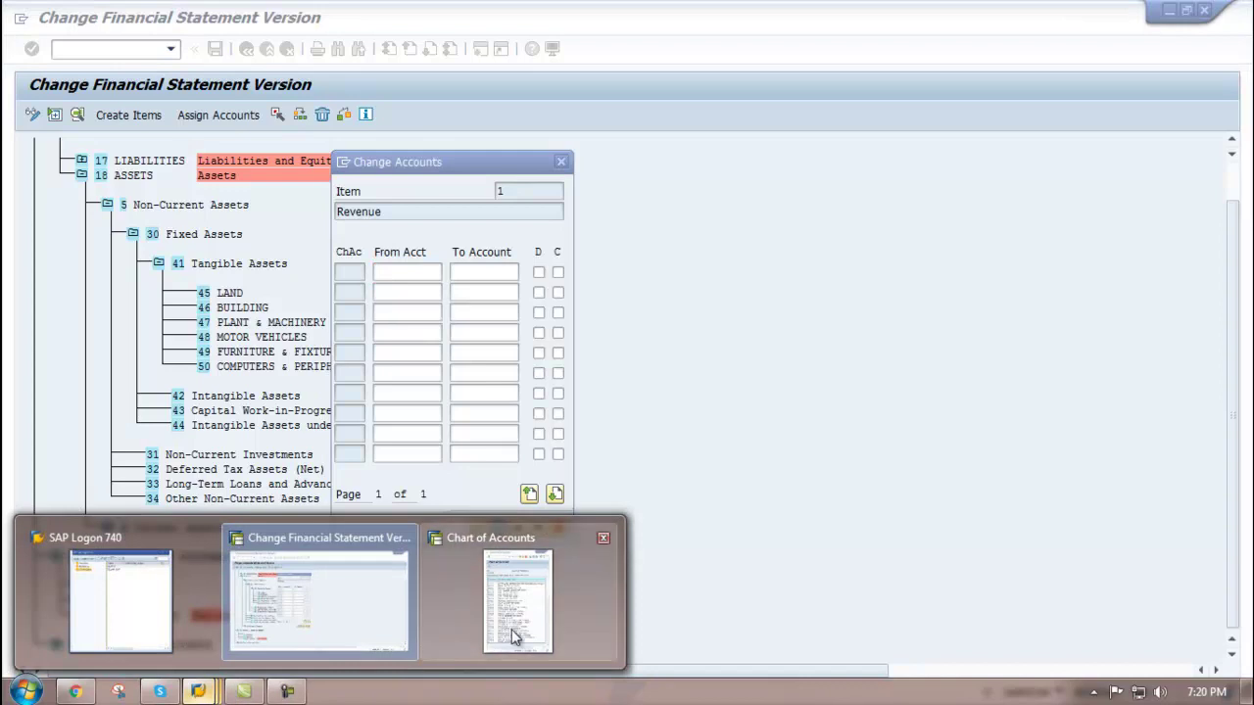
pyautogui.click(594, 637)
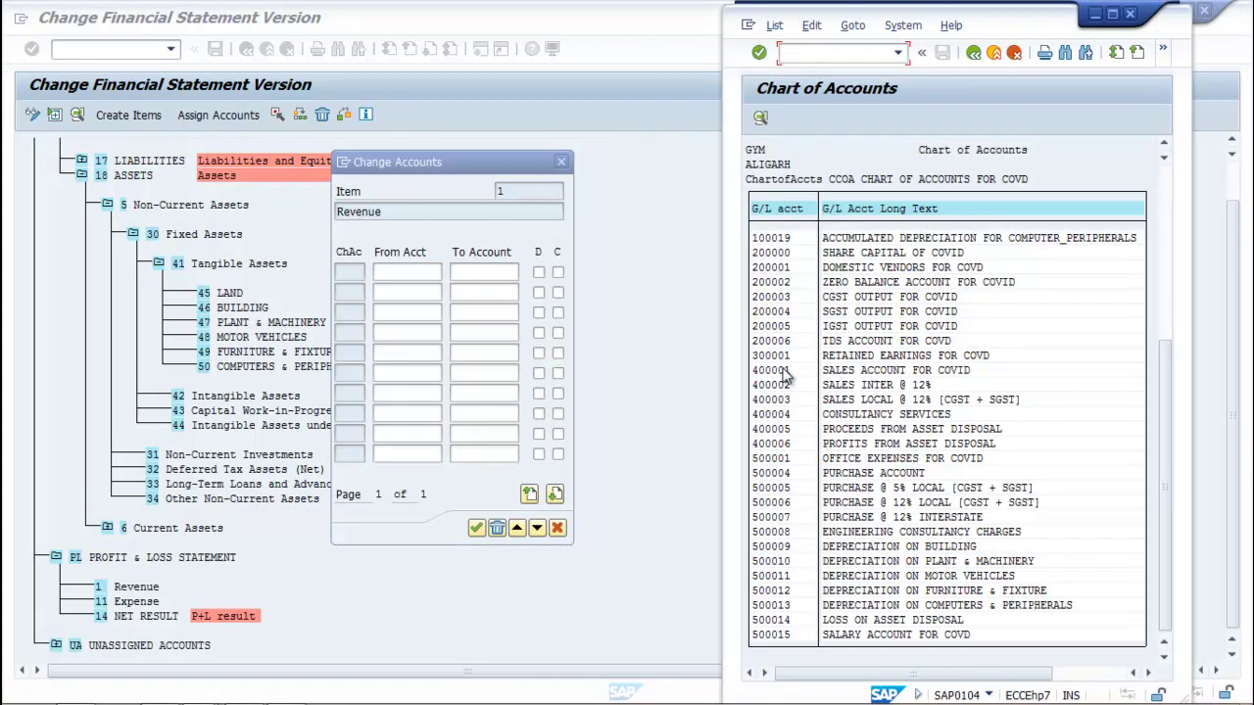
pyautogui.click(397, 272)
pyautogui.write('4')
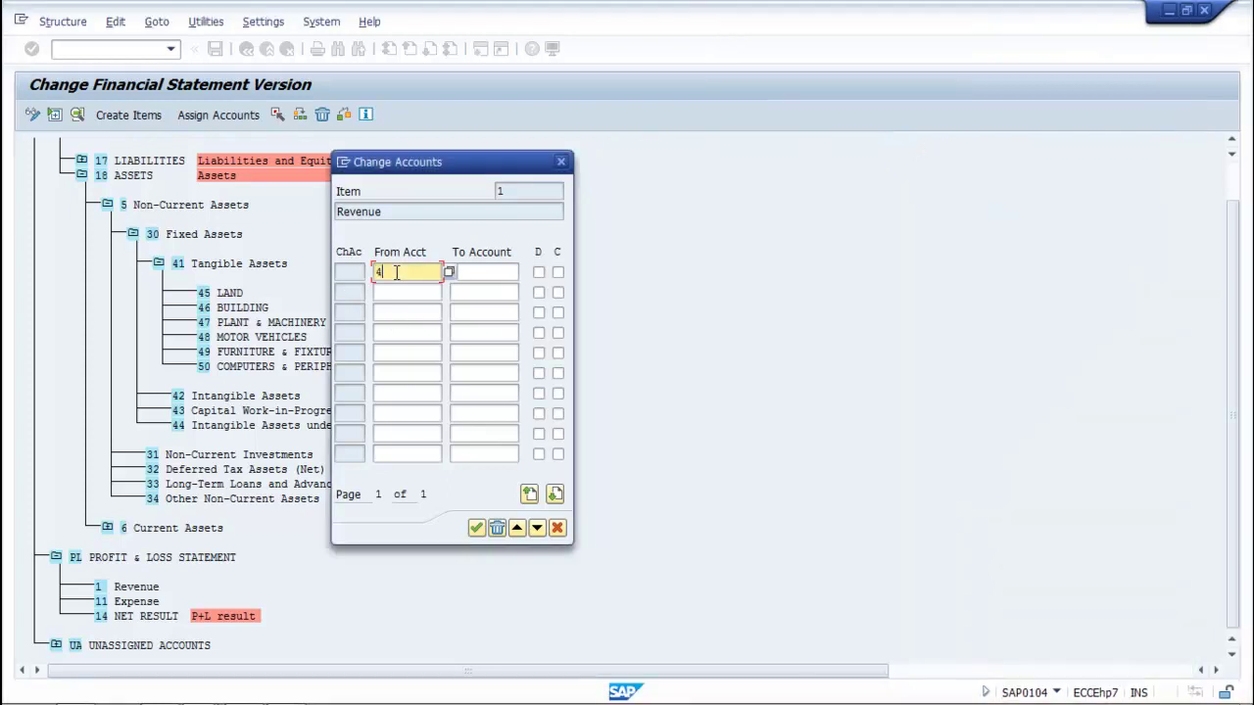
pyautogui.write('0000')
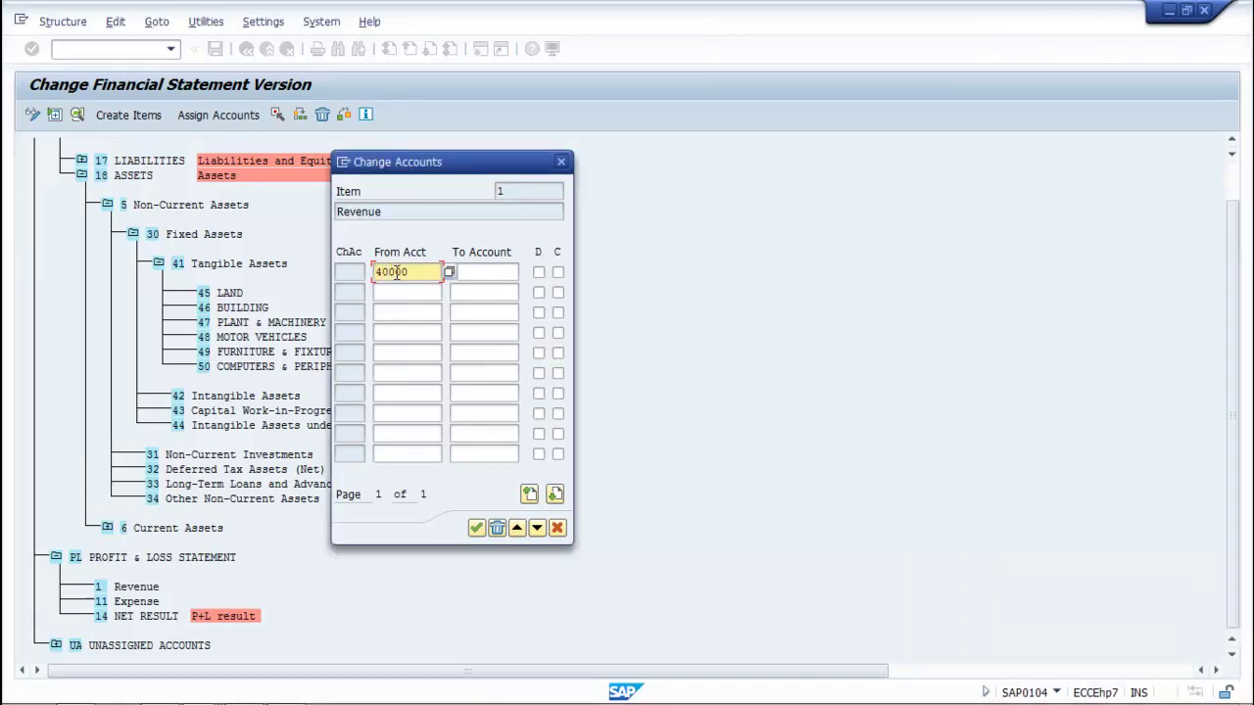
pyautogui.write('0')
pyautogui.click(476, 275)
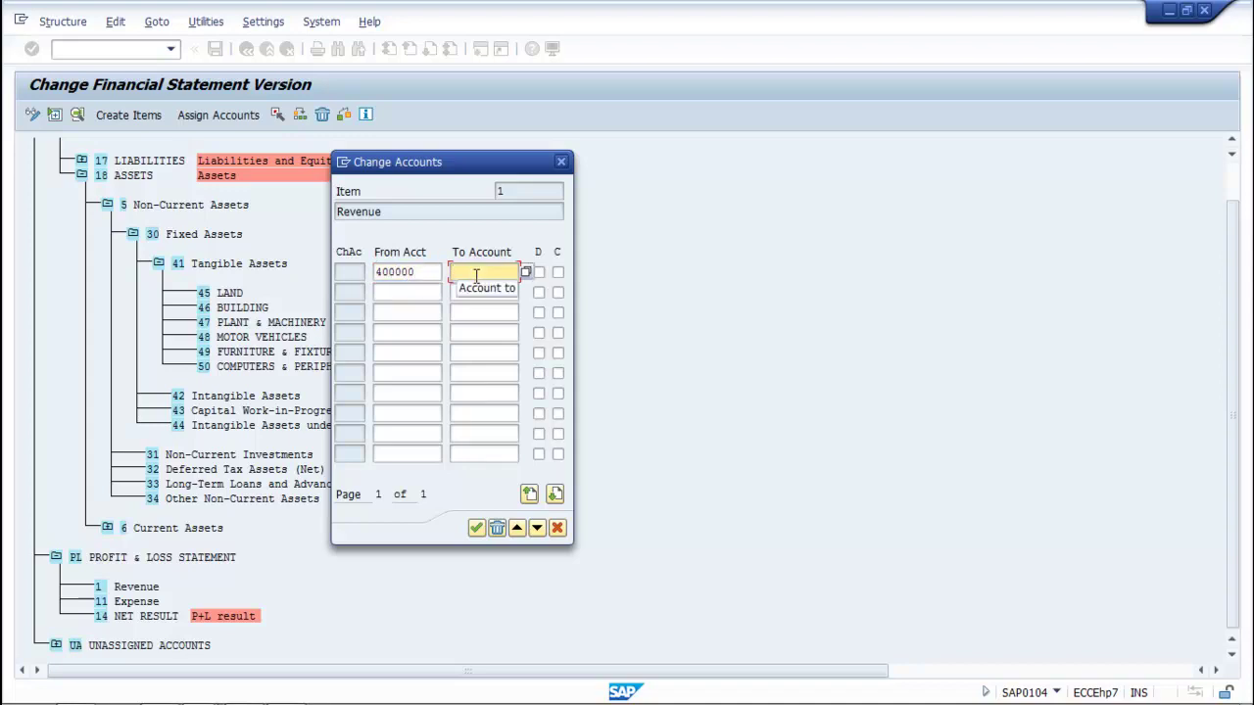
pyautogui.write('499999')
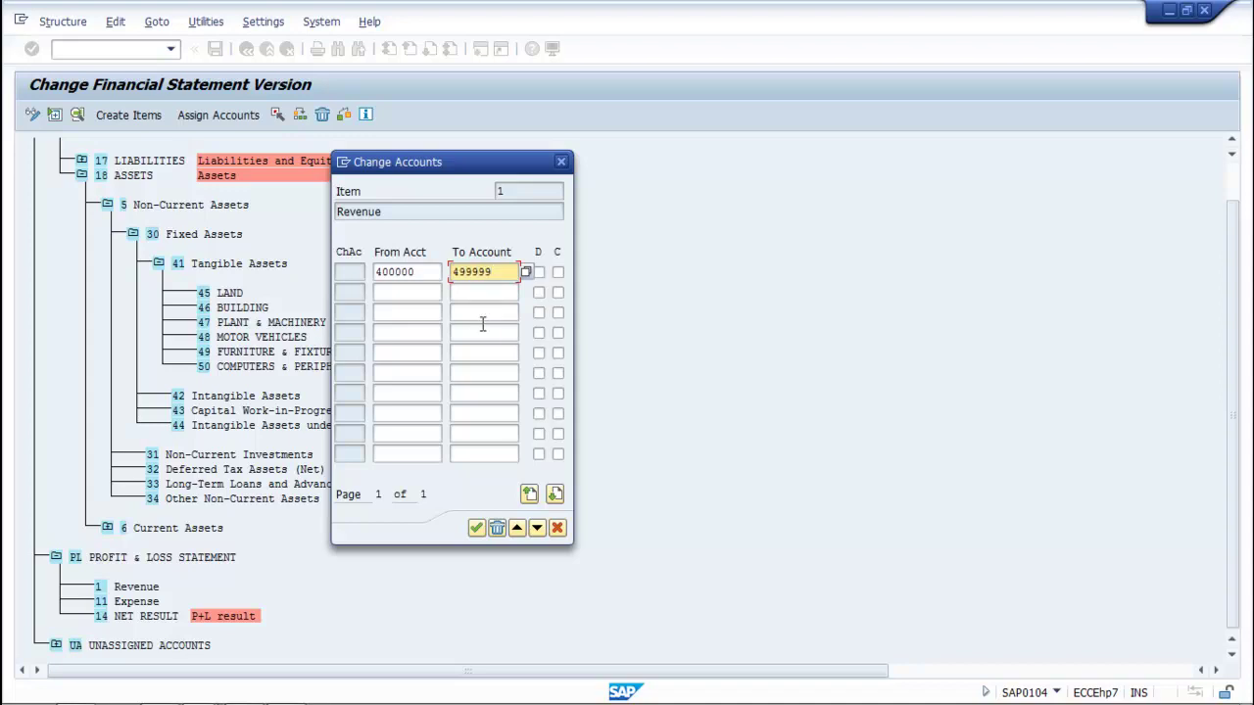
# Mark the Revenue account range for both debit and credit balances and confirm the assignment.
pyautogui.click(537, 273)
pyautogui.click(557, 273)
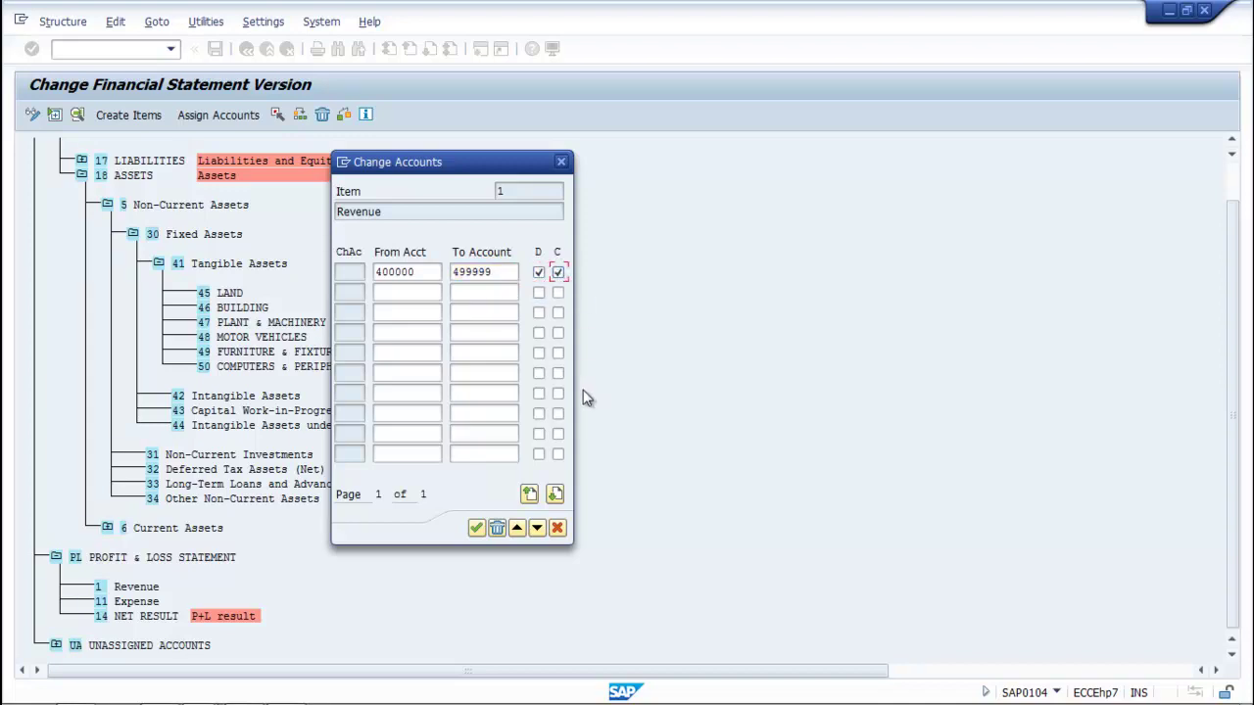
pyautogui.click(476, 529)
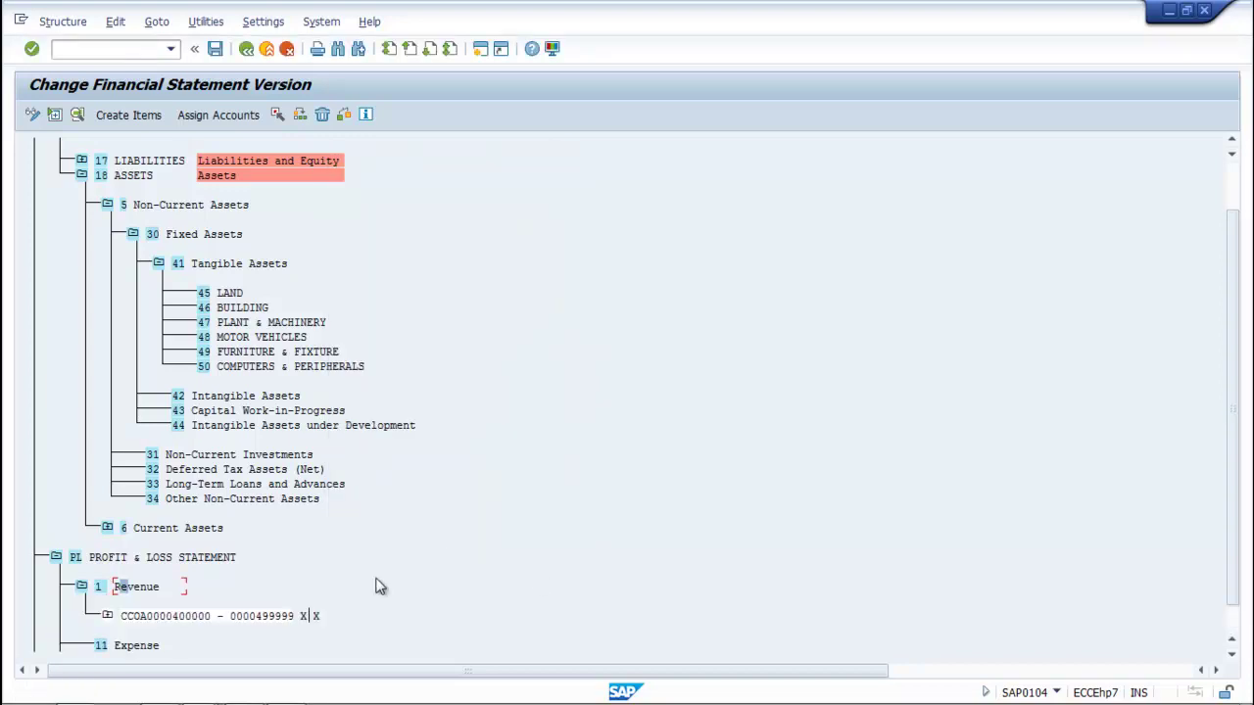
# Open the account assignment for the Expense item and look up the expense accounts in the chart of accounts list.
pyautogui.scroll(-1, 451, 568)
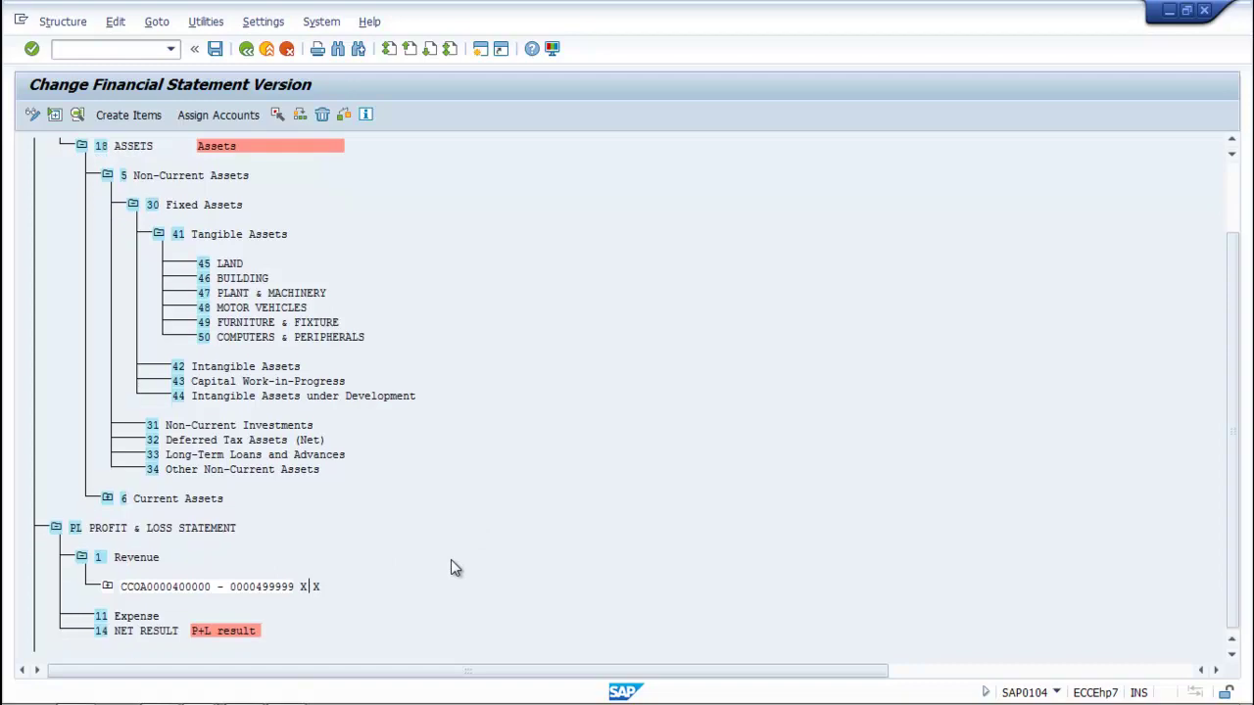
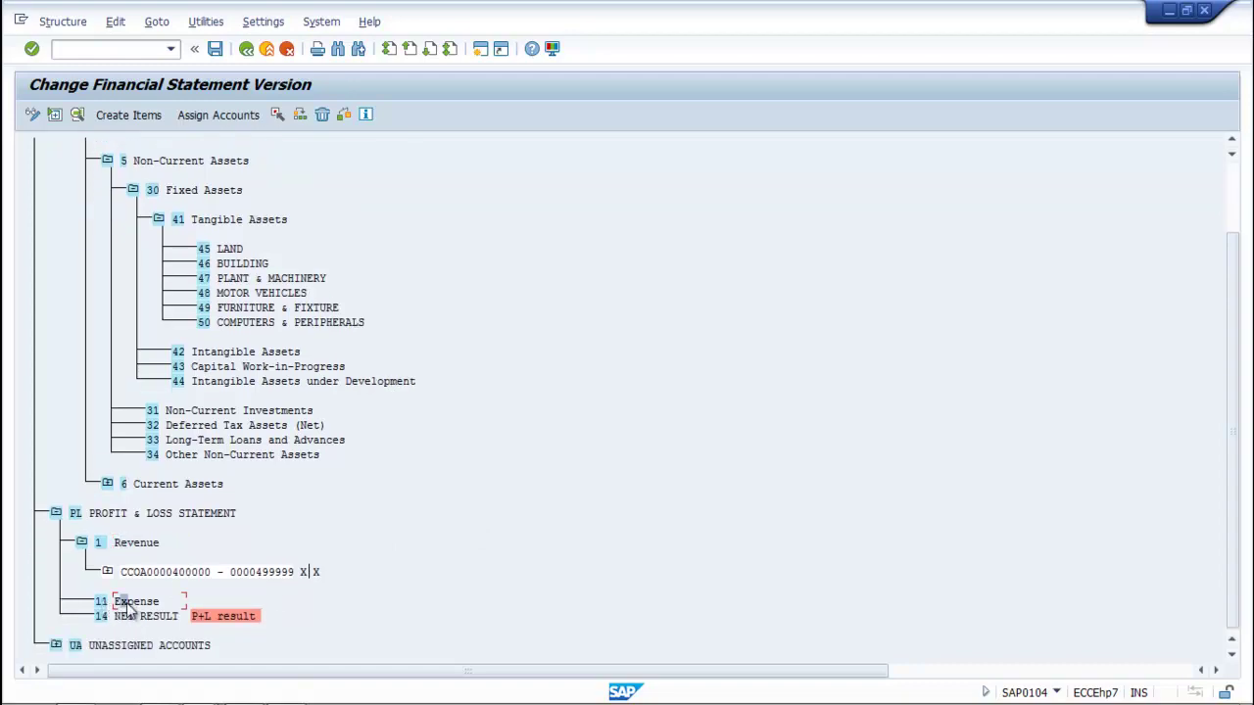
pyautogui.click(222, 116)
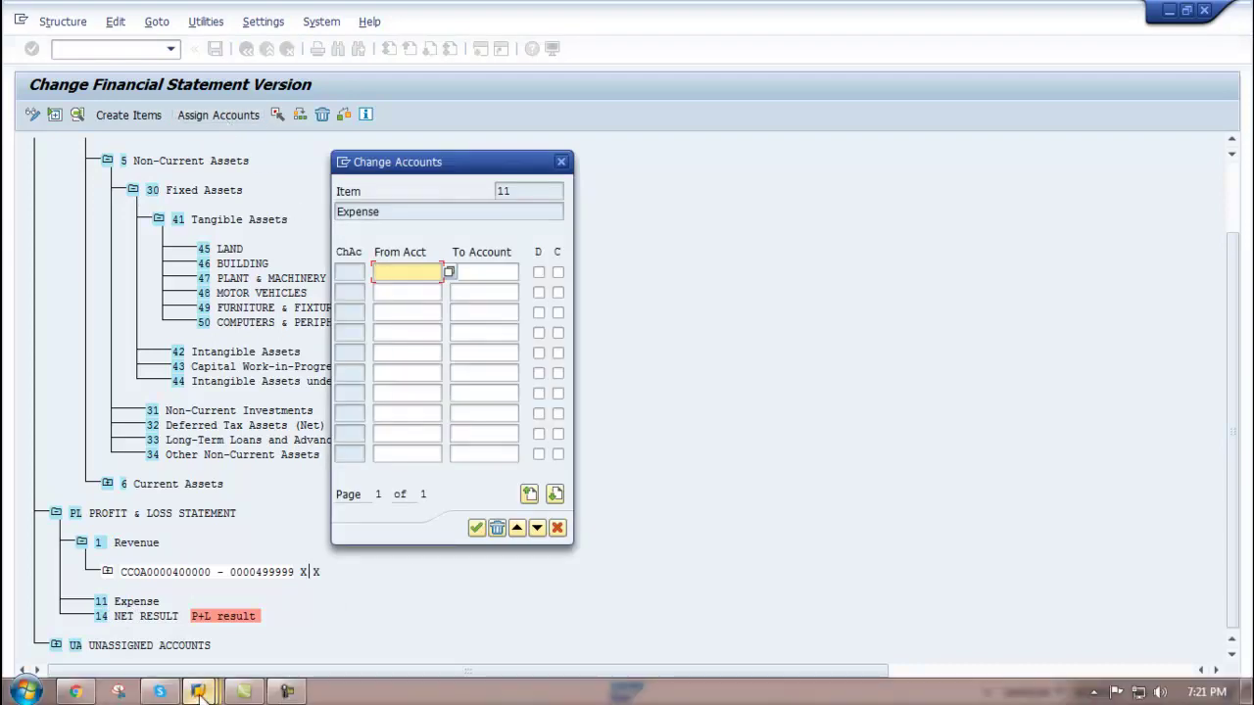
pyautogui.moveTo(200, 694)
pyautogui.click(471, 638)
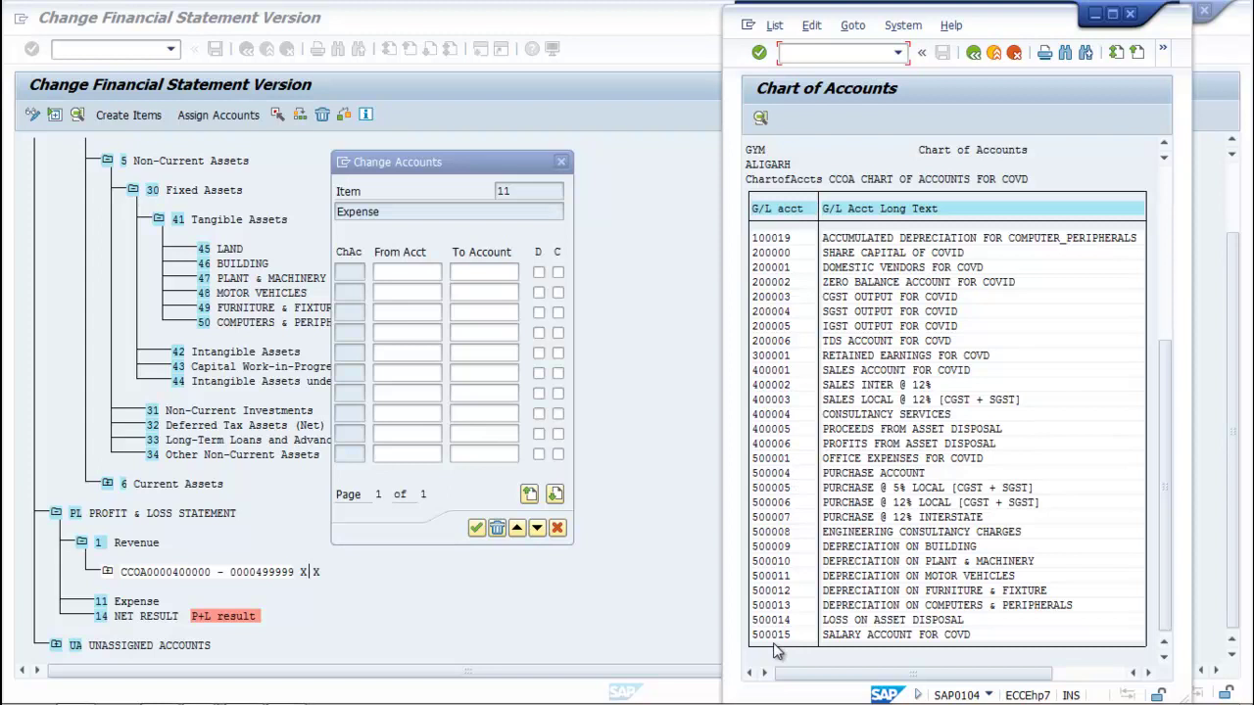
# Assign accounts 500000 to 599999 to Expense for both debit and credit balances.
pyautogui.click(415, 275)
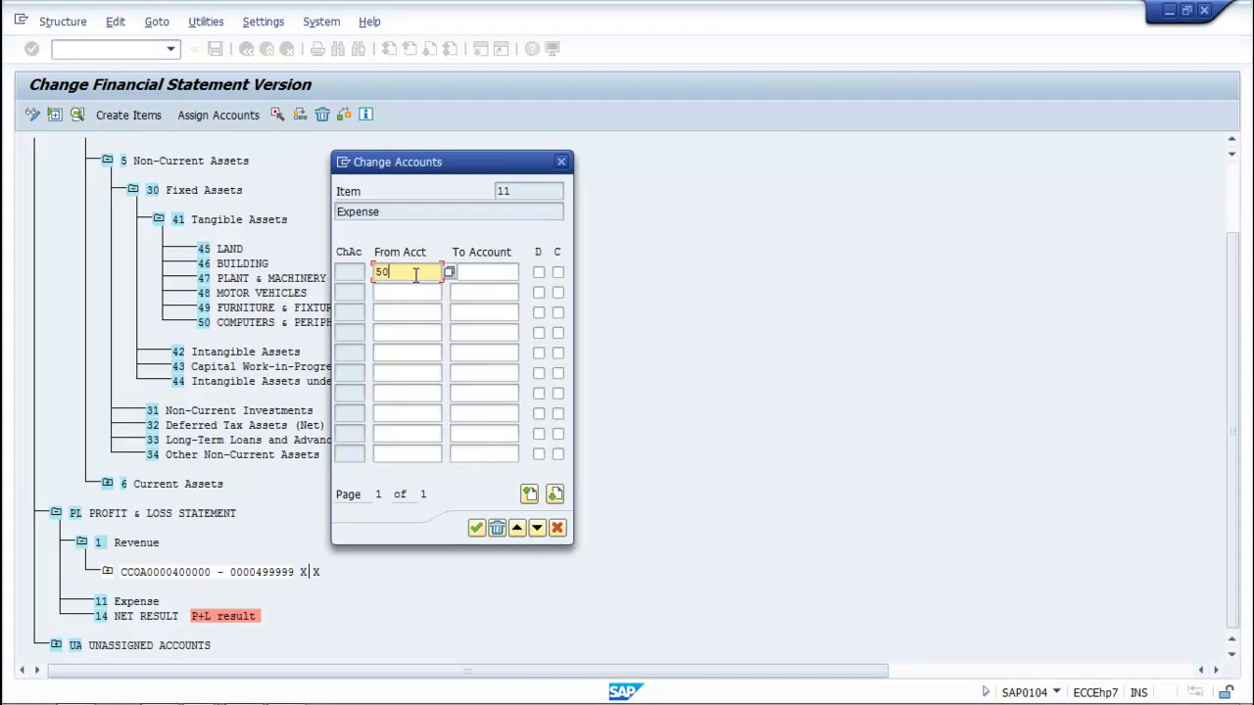
pyautogui.click(500, 271)
pyautogui.write('59999')
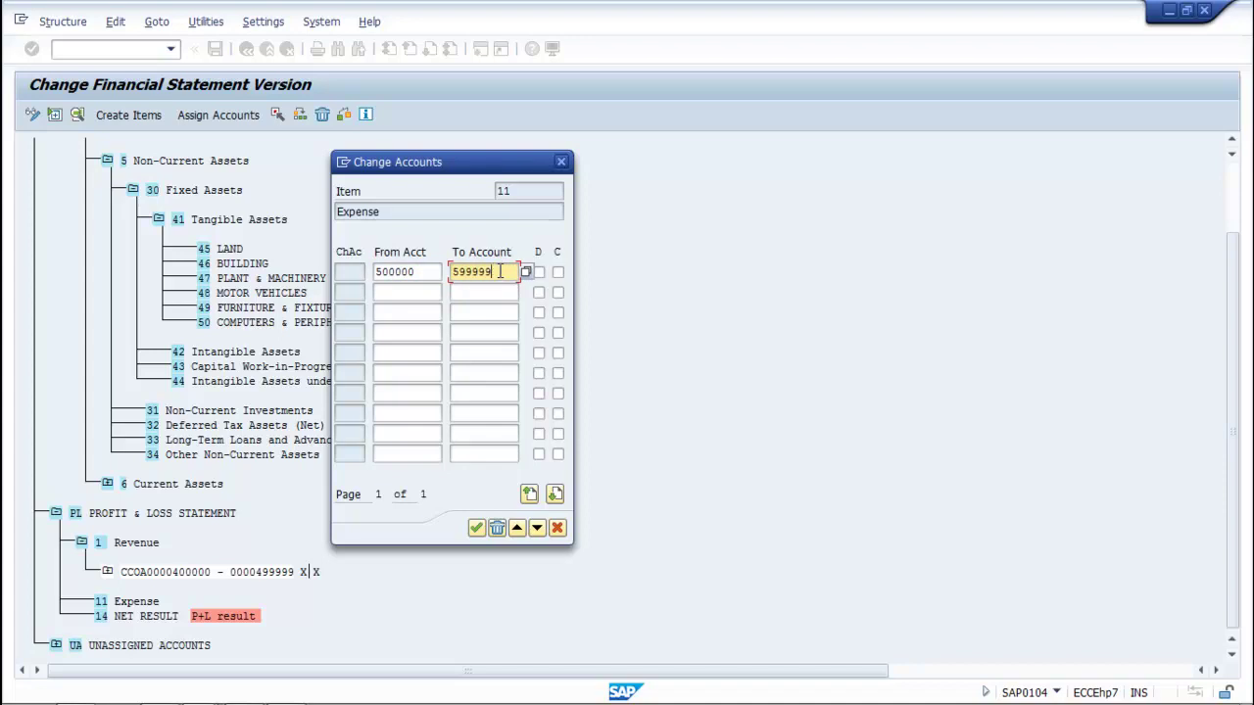
pyautogui.write('9')
pyautogui.click(540, 274)
pyautogui.click(557, 273)
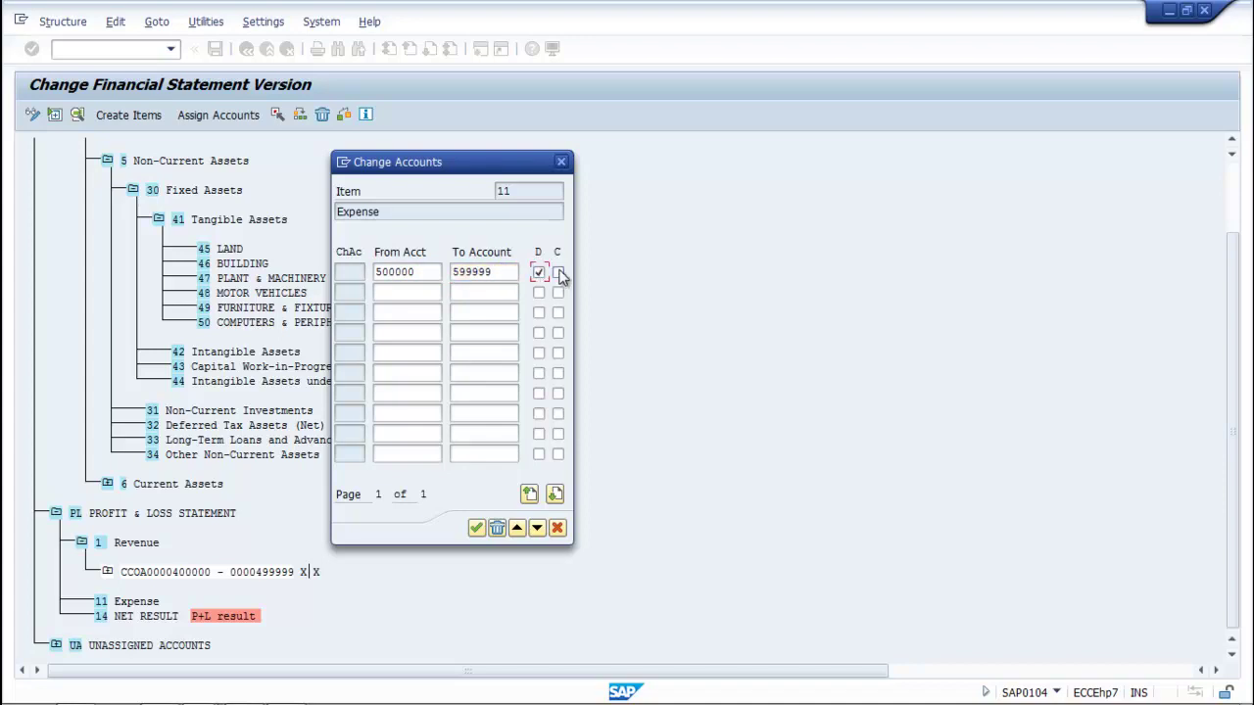
pyautogui.click(477, 529)
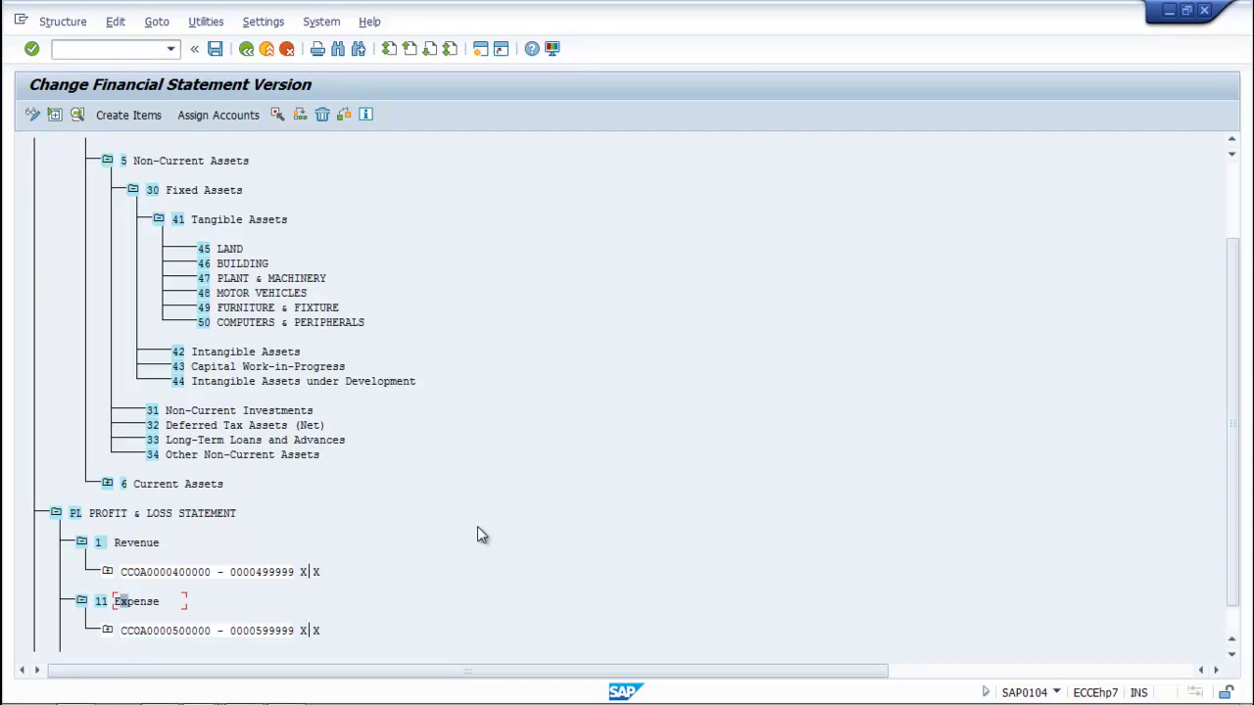
# Return to the chart of accounts list and review the asset accounts at its beginning.
pyautogui.scroll(-1, 477, 527)
pyautogui.scroll(-1, 480, 539)
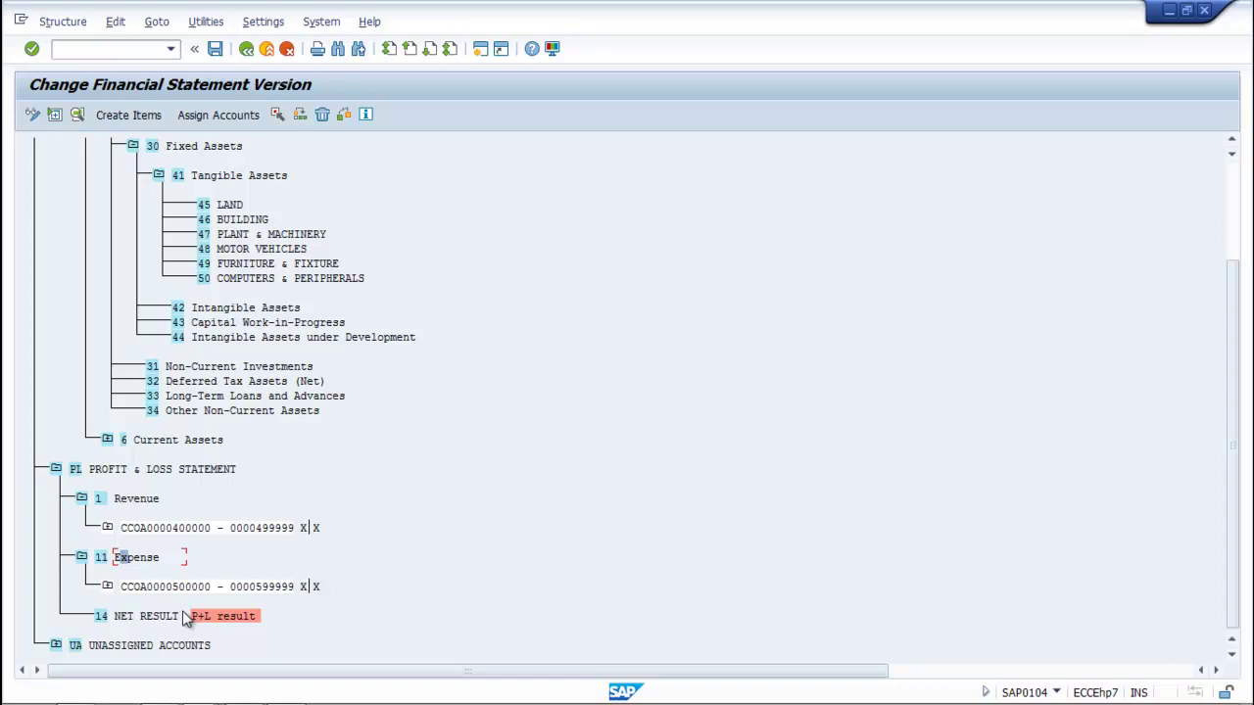
pyautogui.moveTo(224, 697)
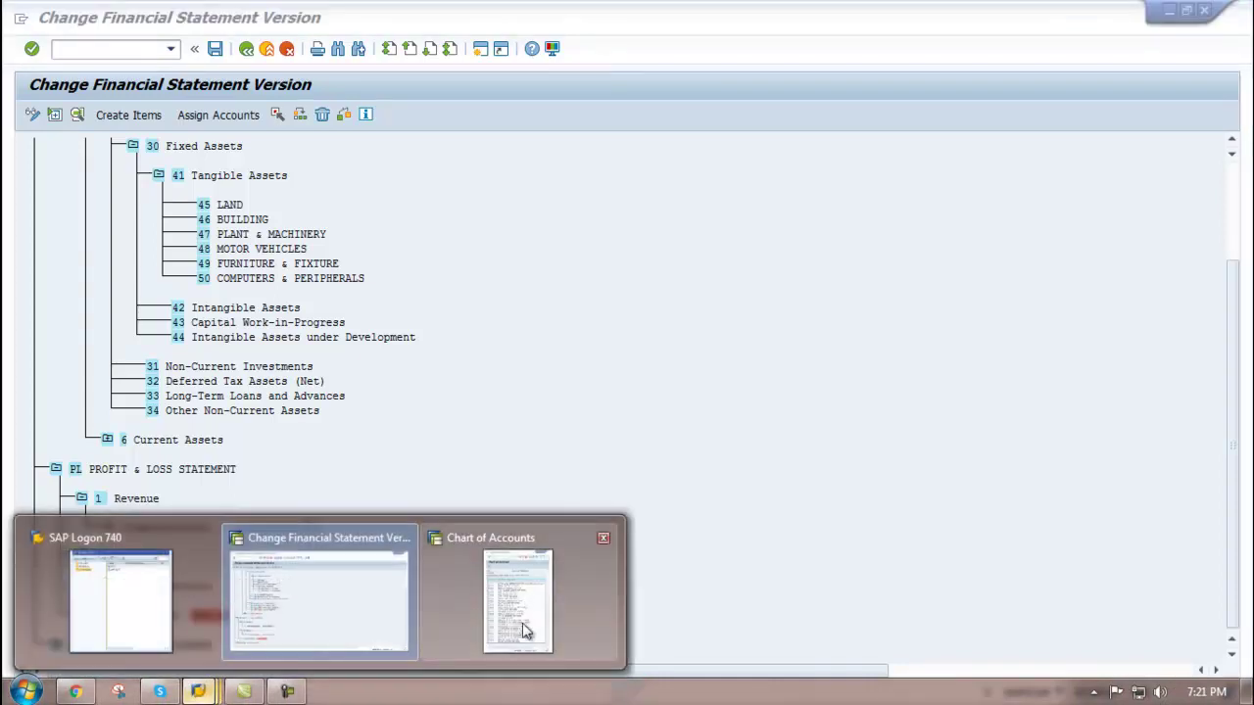
pyautogui.click(509, 608)
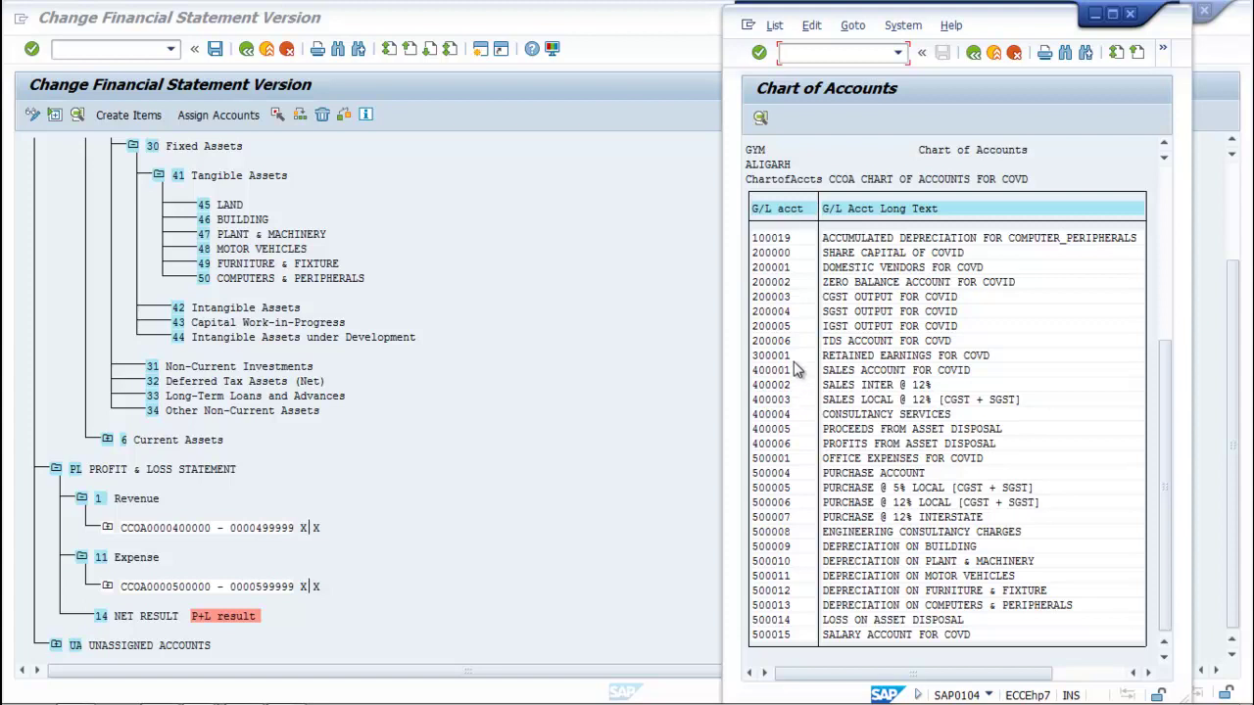
pyautogui.moveTo(1167, 394); pyautogui.dragTo(1185, 247)
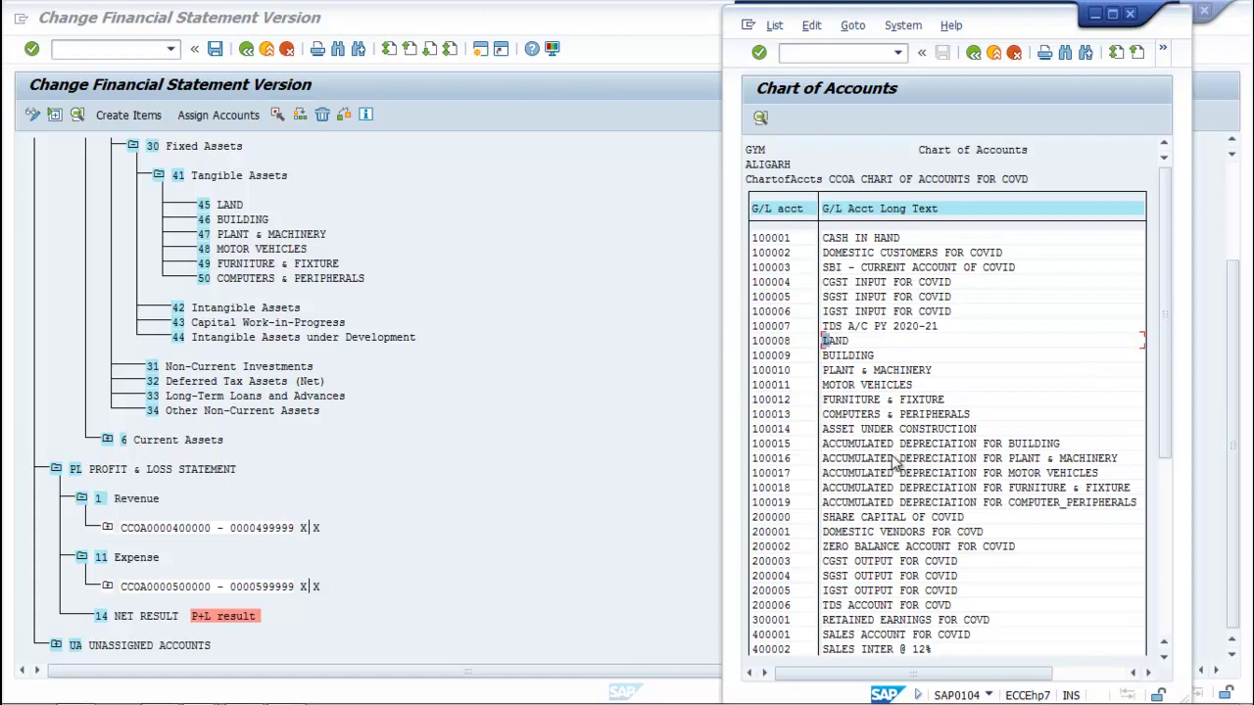
# Open the account assignment for the LAND item and look up its G/L account in the chart of accounts list.
pyautogui.click(226, 209)
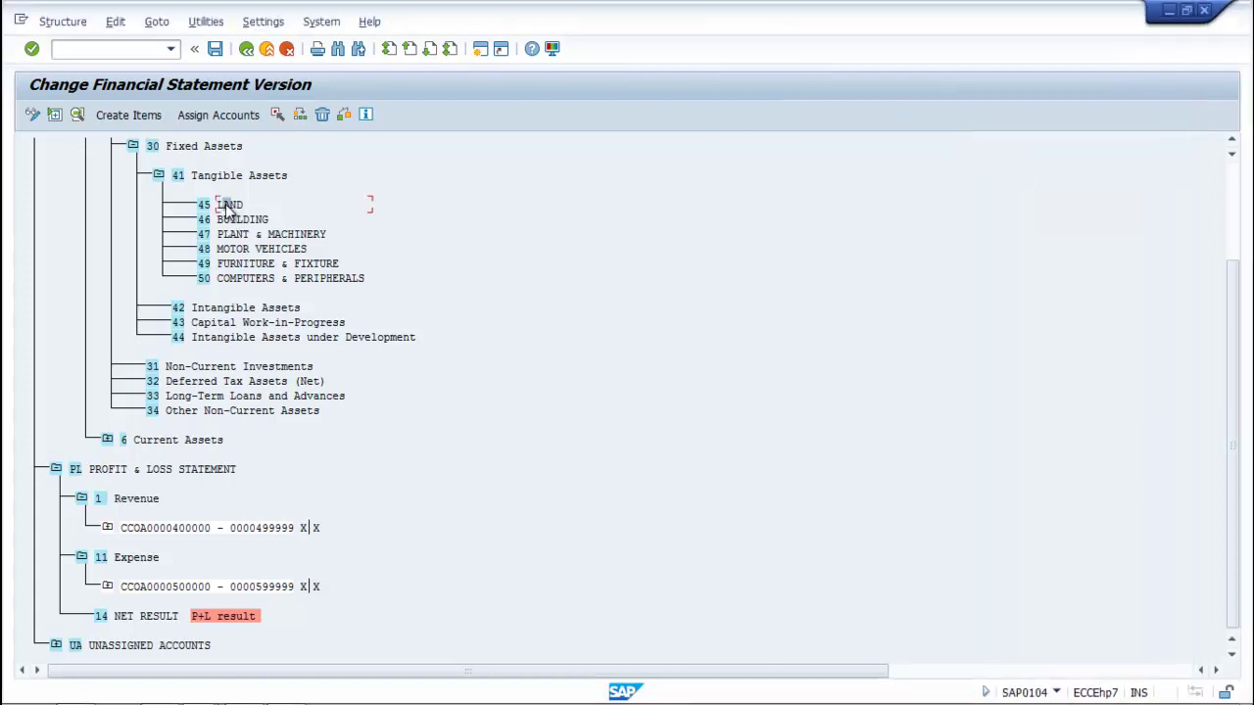
pyautogui.click(219, 116)
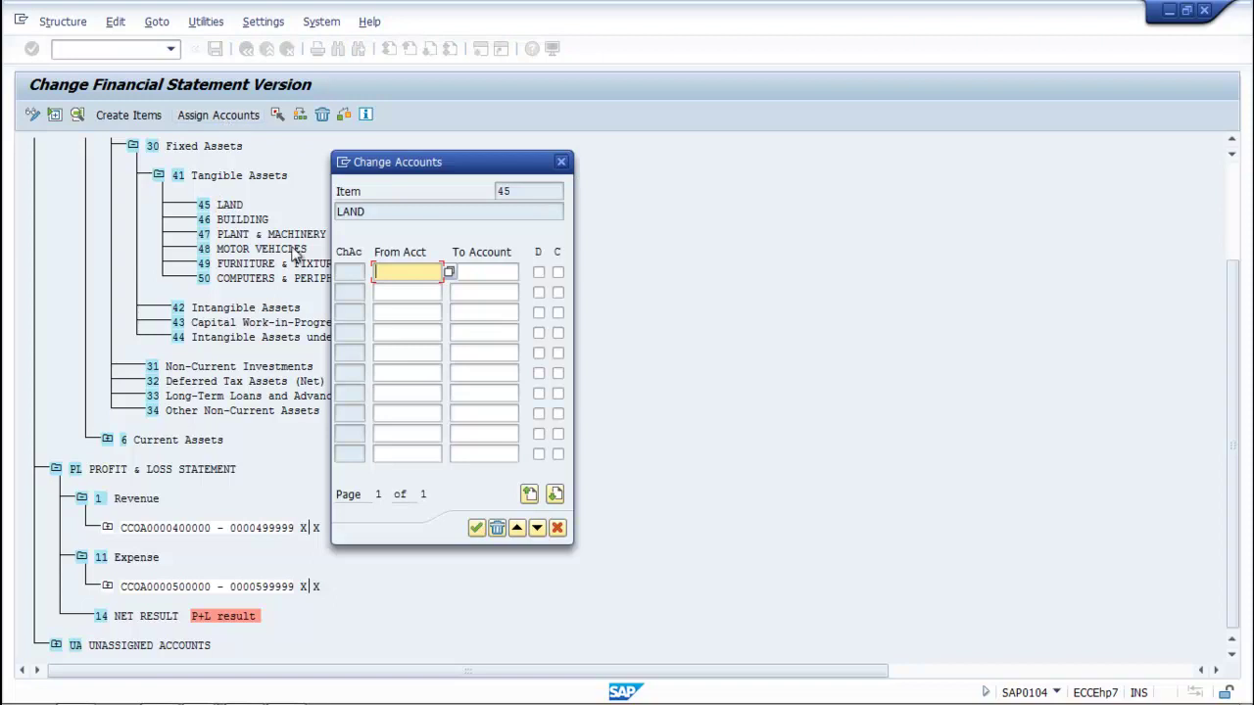
pyautogui.moveTo(216, 697)
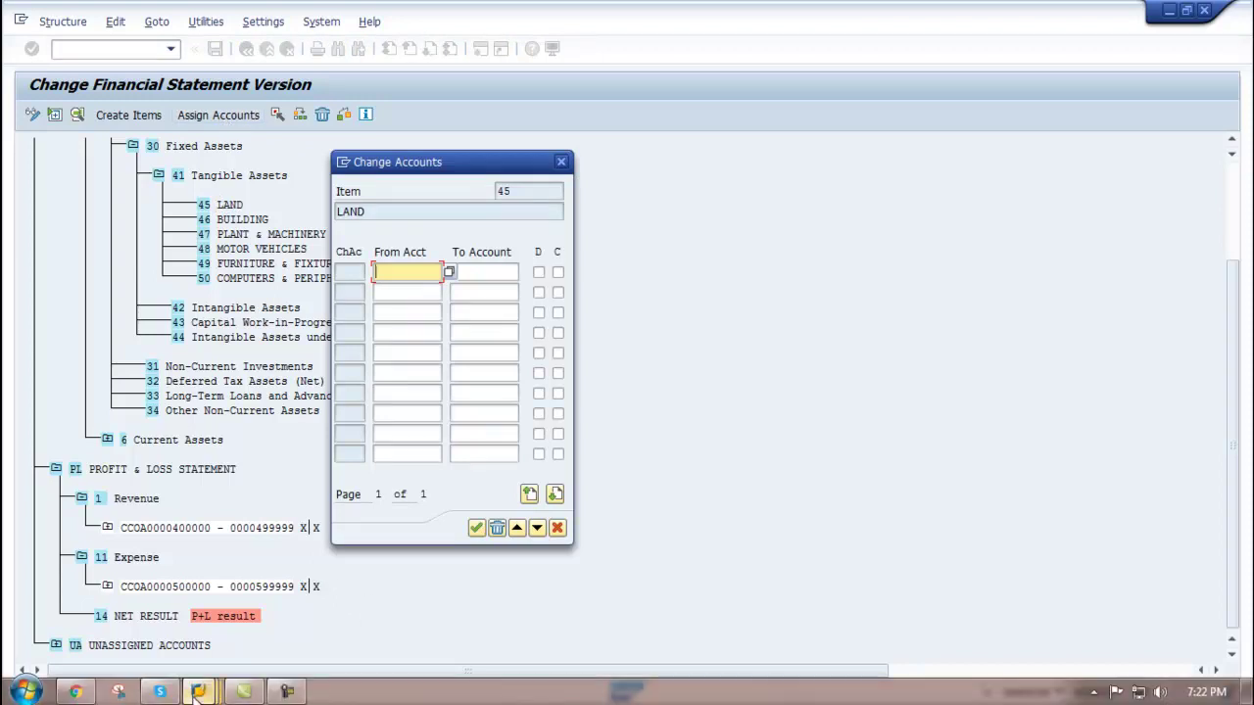
pyautogui.click(510, 637)
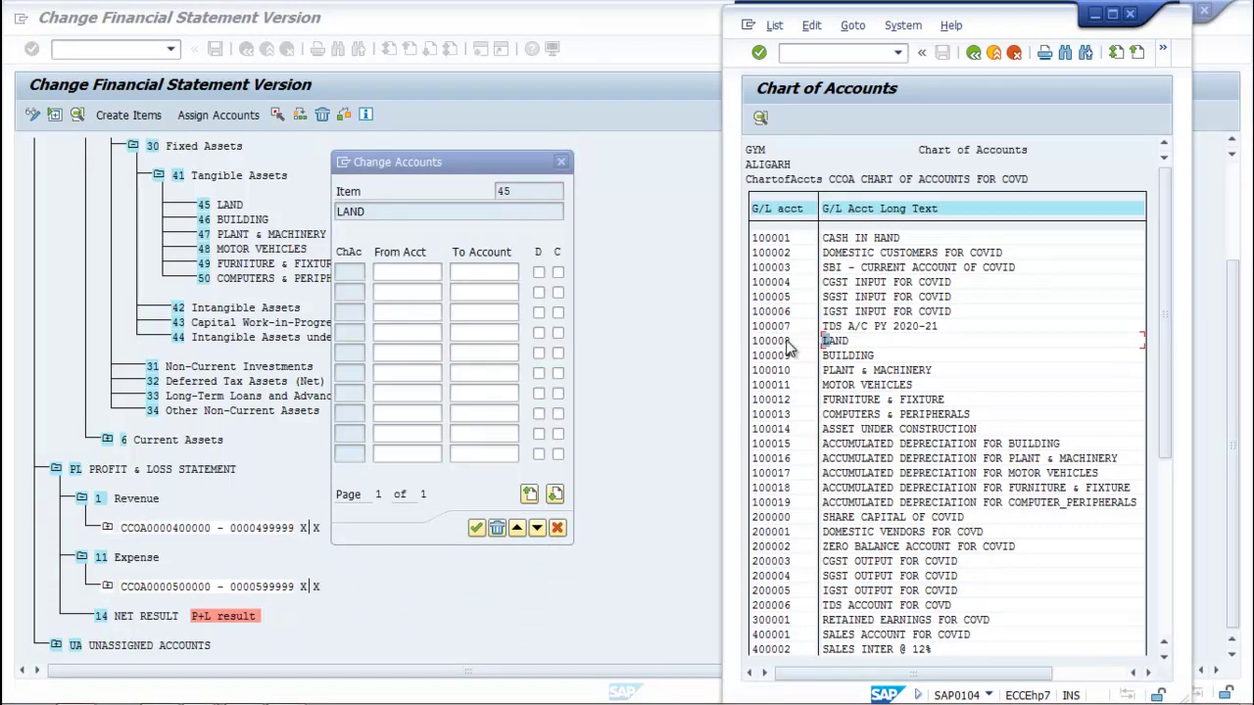
# Assign the account range 100008 to 100008 to LAND for both debit and credit balances.
pyautogui.click(413, 271)
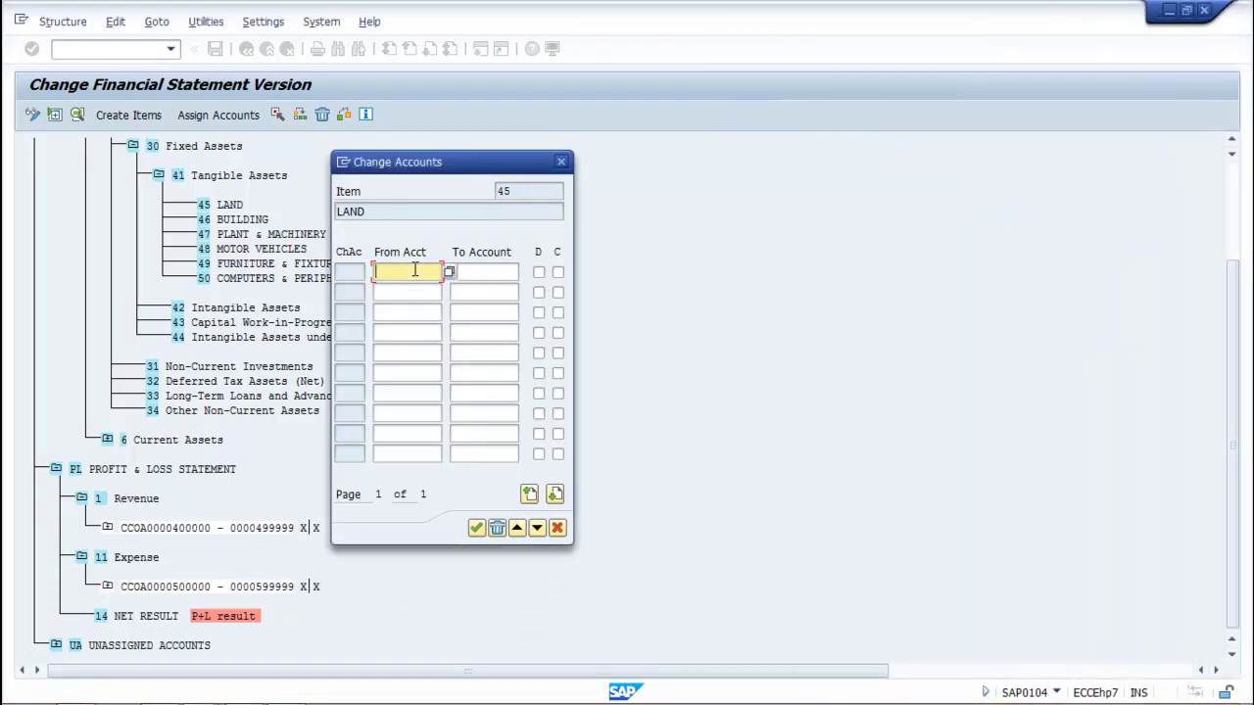
pyautogui.write('10000')
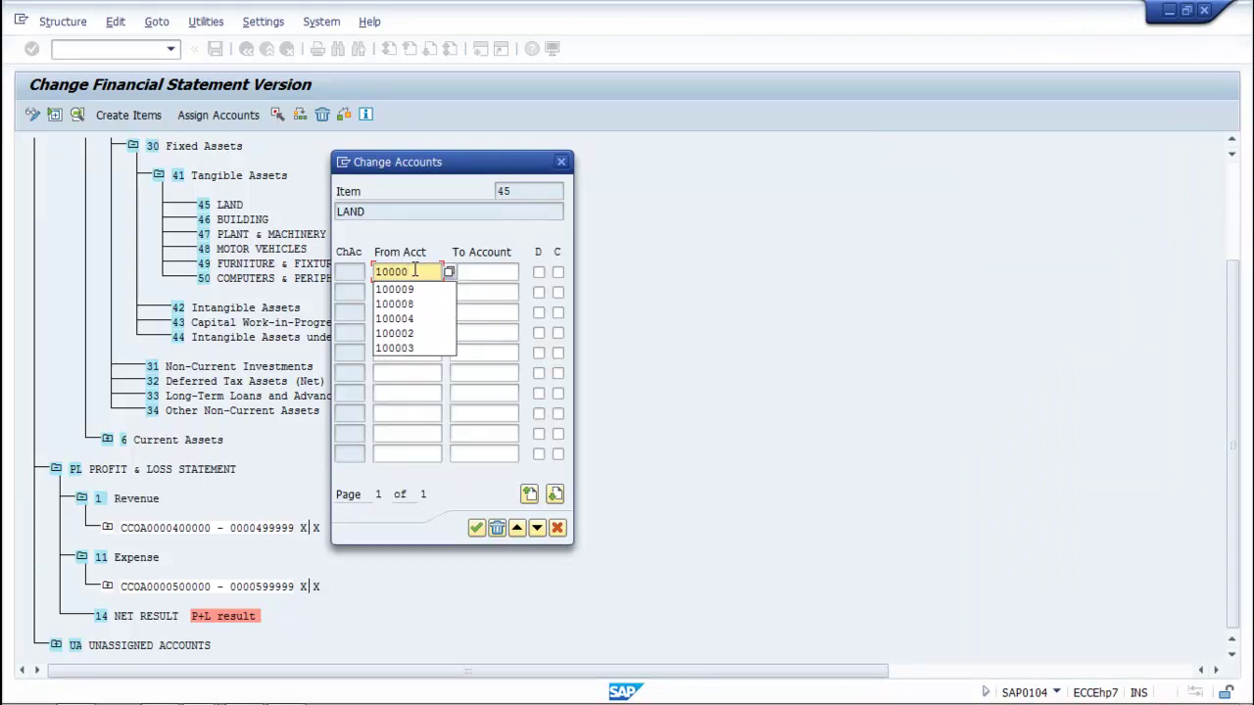
pyautogui.write('8')
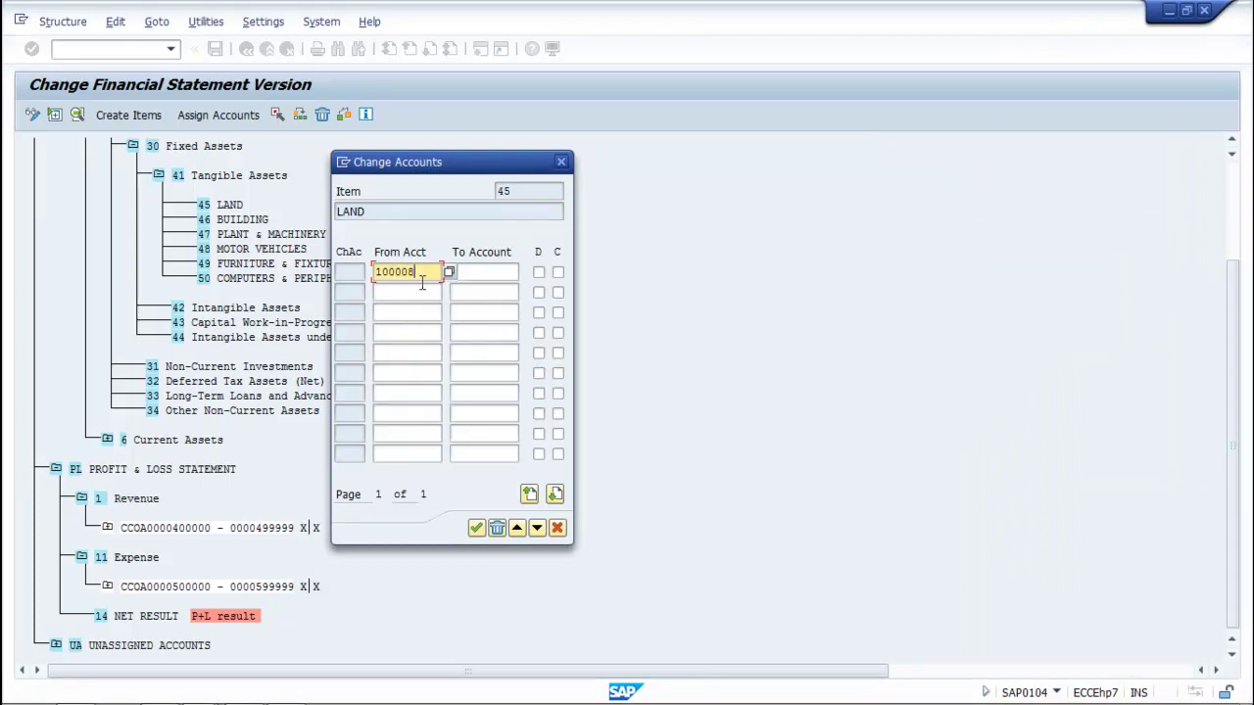
pyautogui.click(474, 272)
pyautogui.write('1')
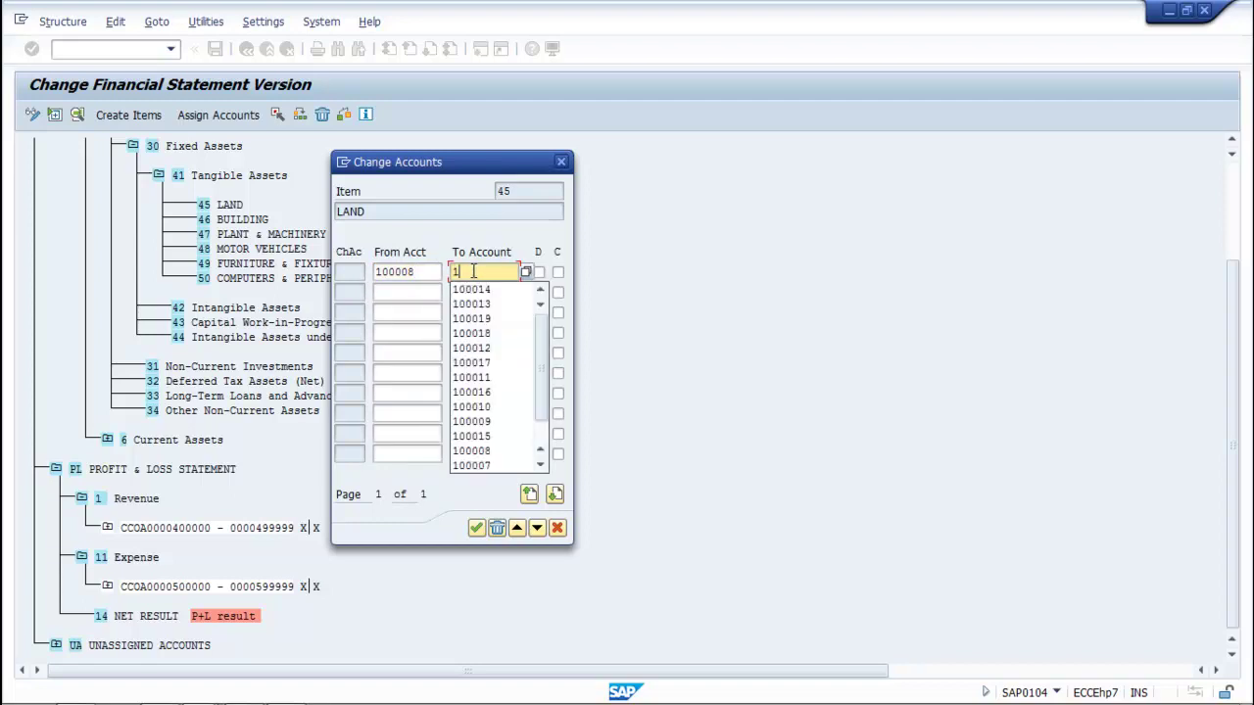
pyautogui.click(476, 450)
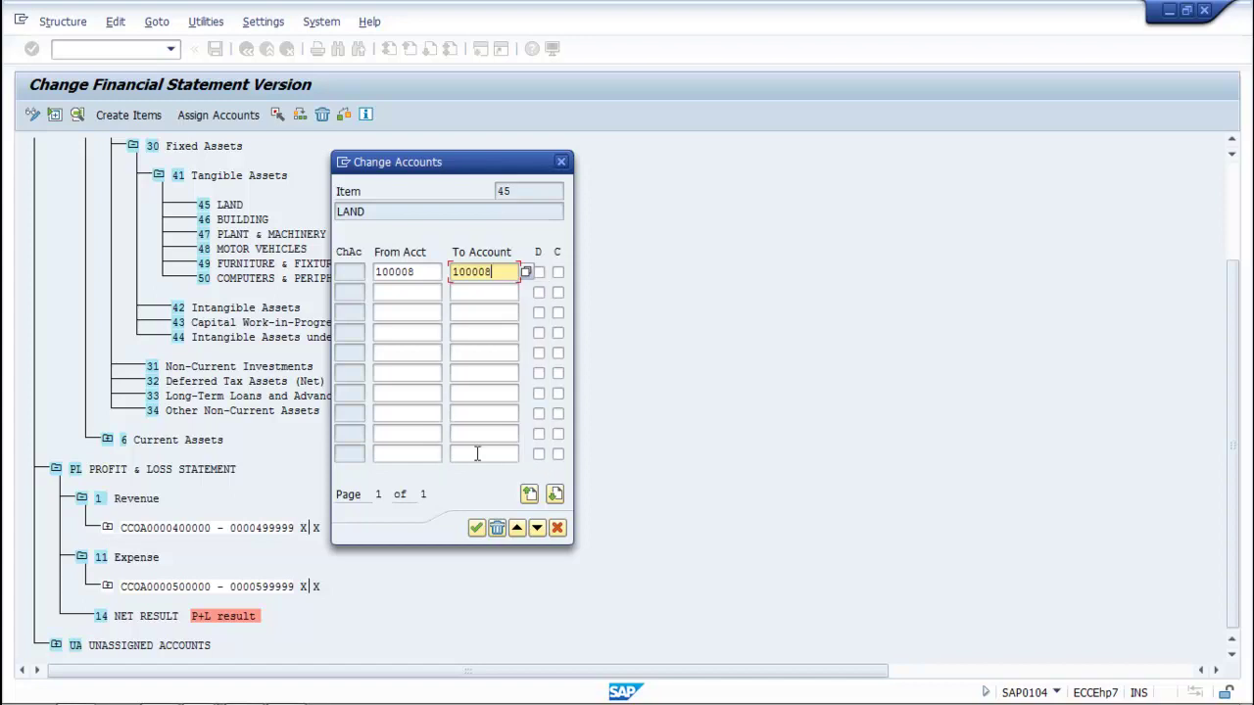
pyautogui.click(539, 272)
pyautogui.click(558, 272)
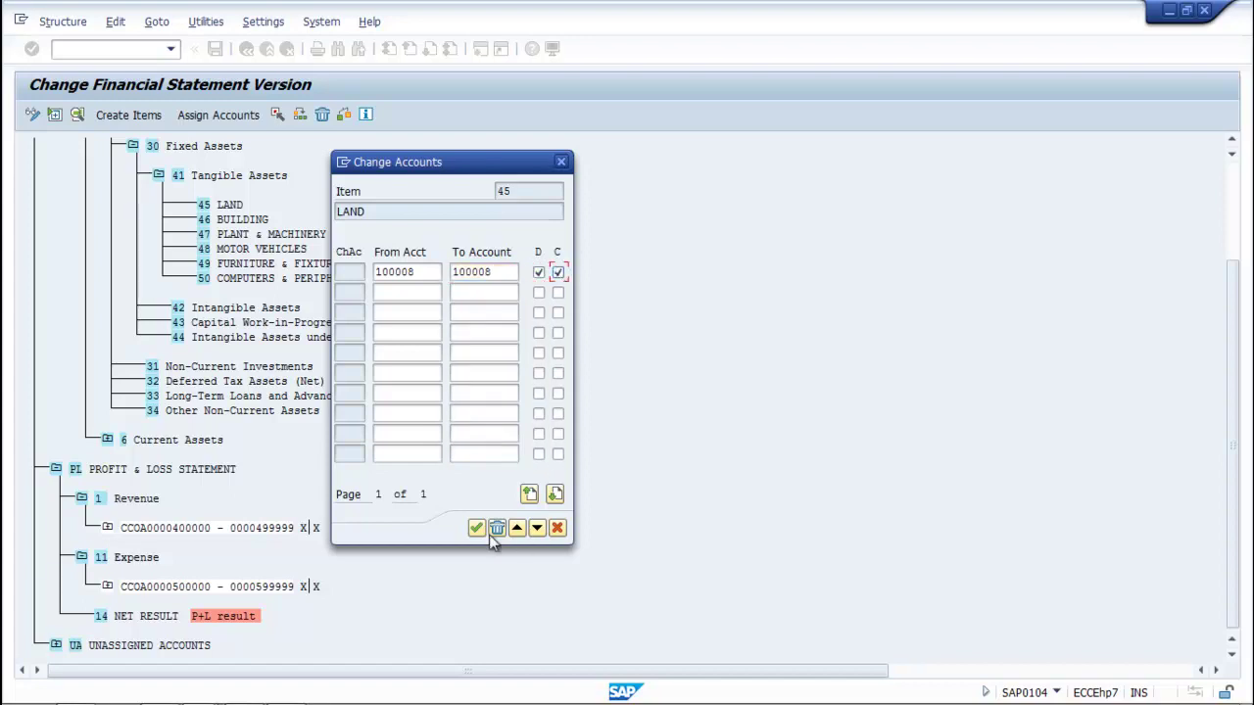
pyautogui.click(476, 528)
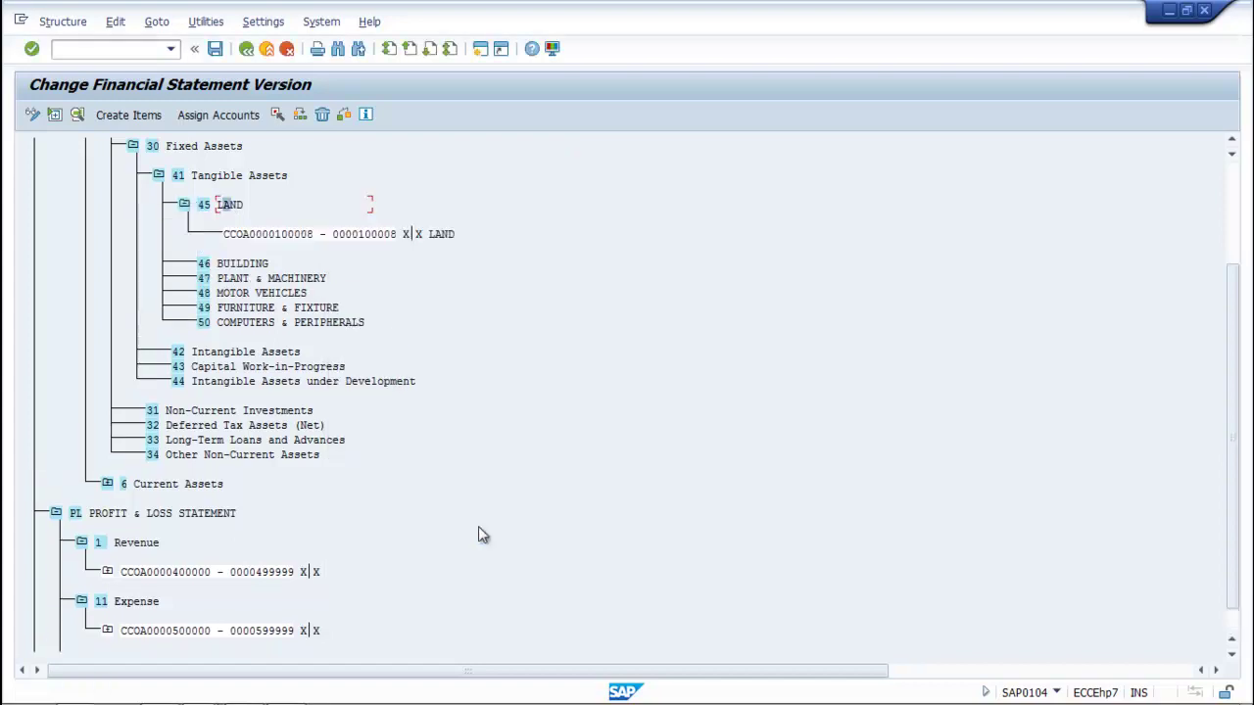
# Open the account assignment for the BUILDING item and look up its G/L account in the chart of accounts list.
pyautogui.click(236, 263)
pyautogui.click(194, 113)
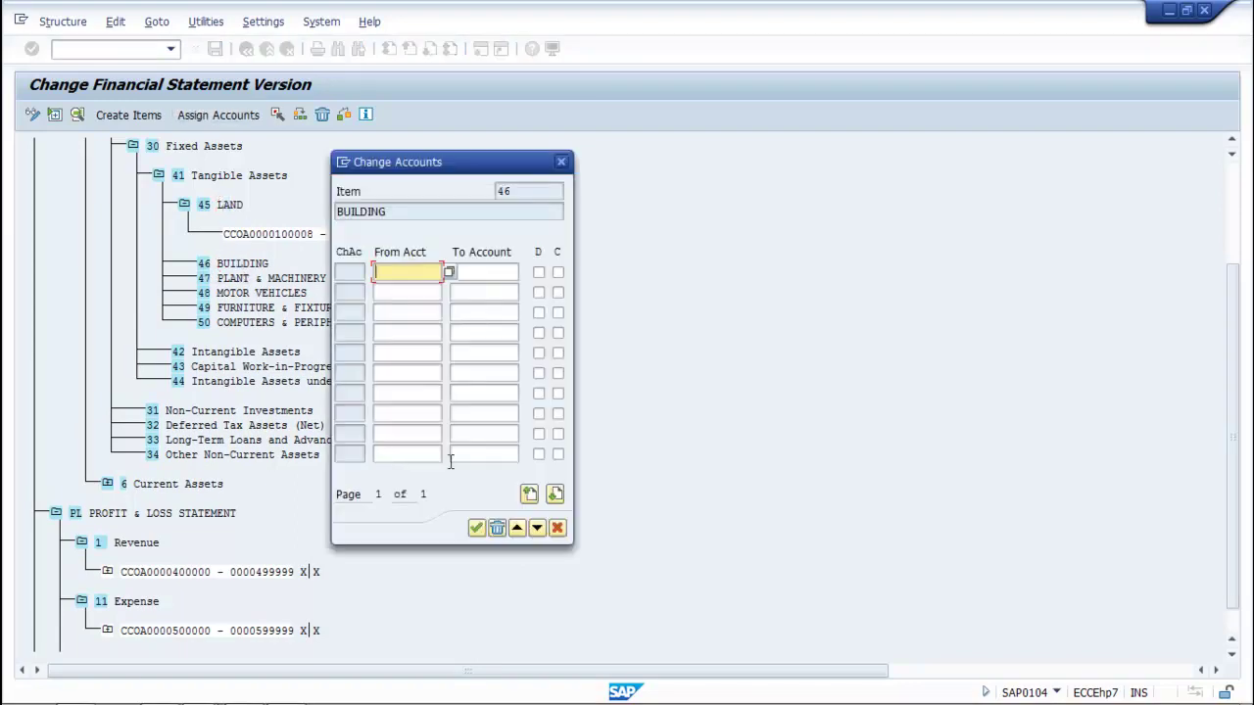
pyautogui.click(198, 691)
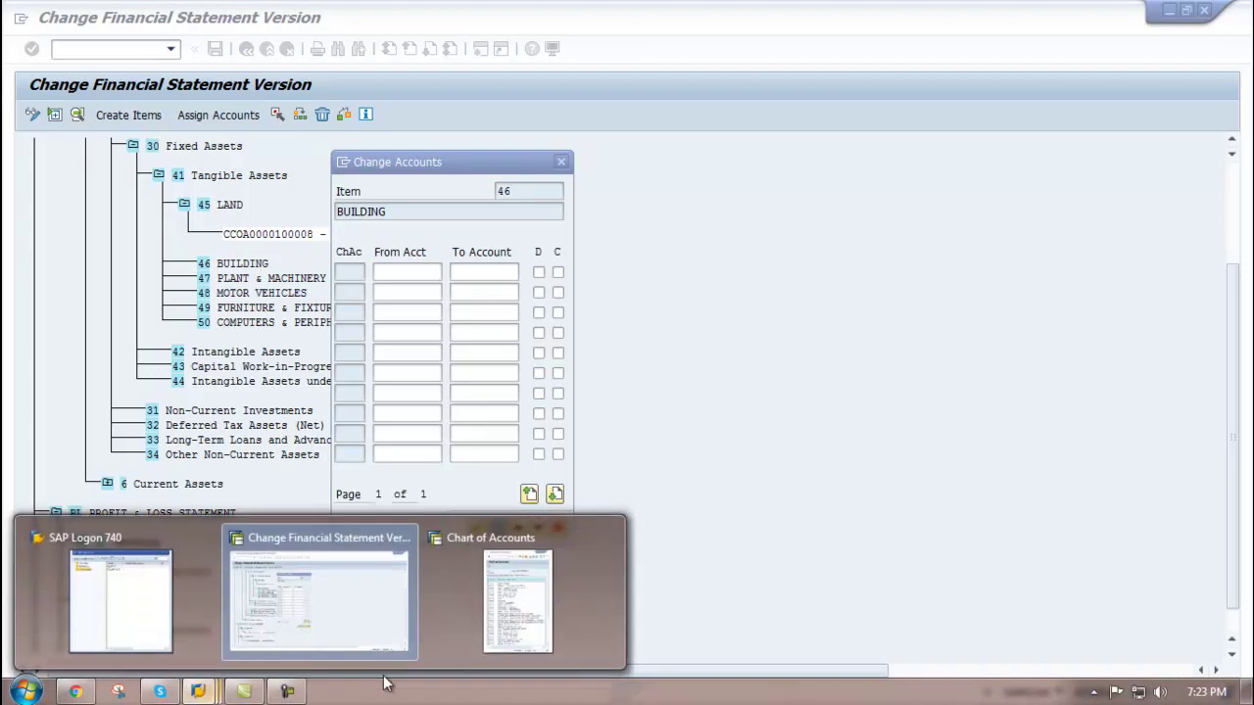
pyautogui.click(518, 600)
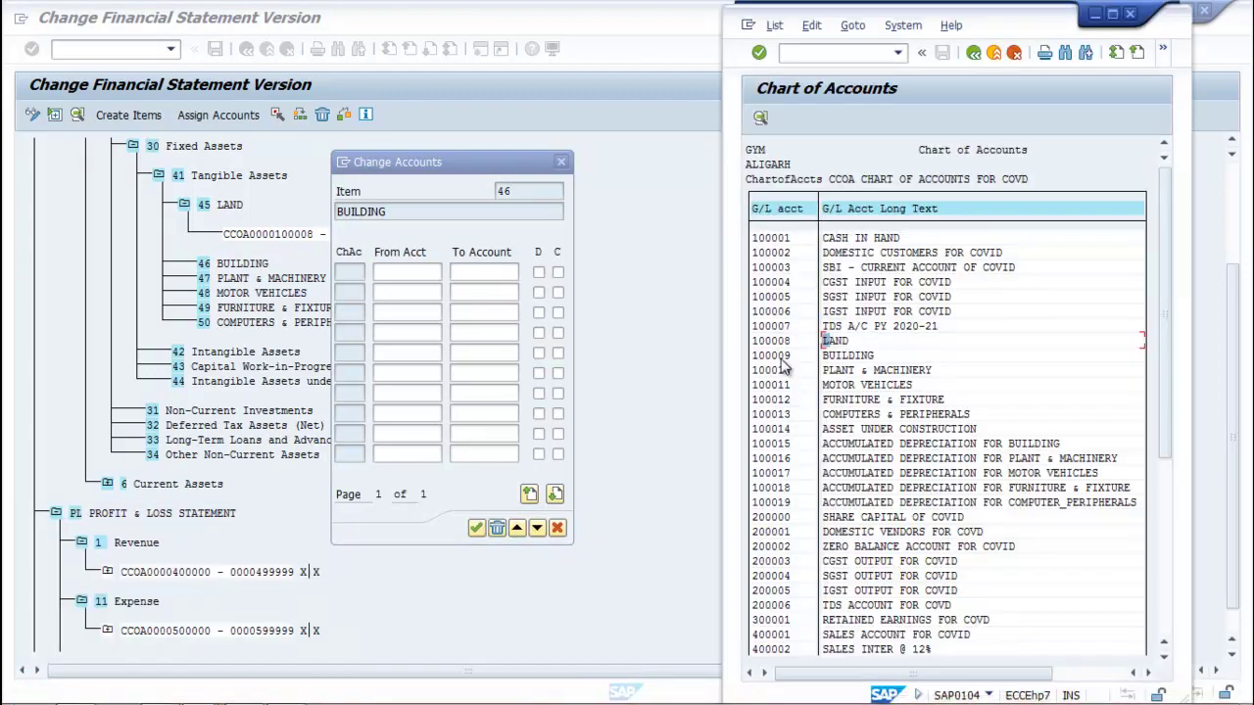
# Enter the account range 100009 to 100009 for BUILDING with both debit and credit balances.
pyautogui.click(423, 271)
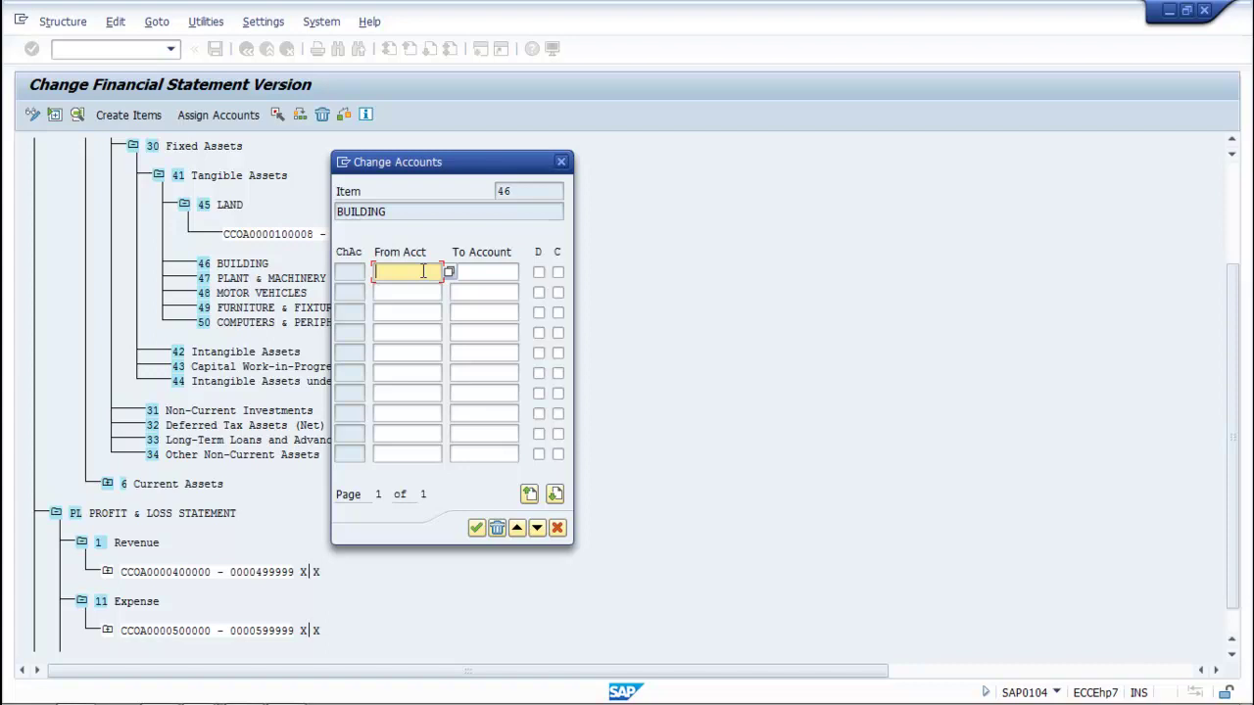
pyautogui.write('1')
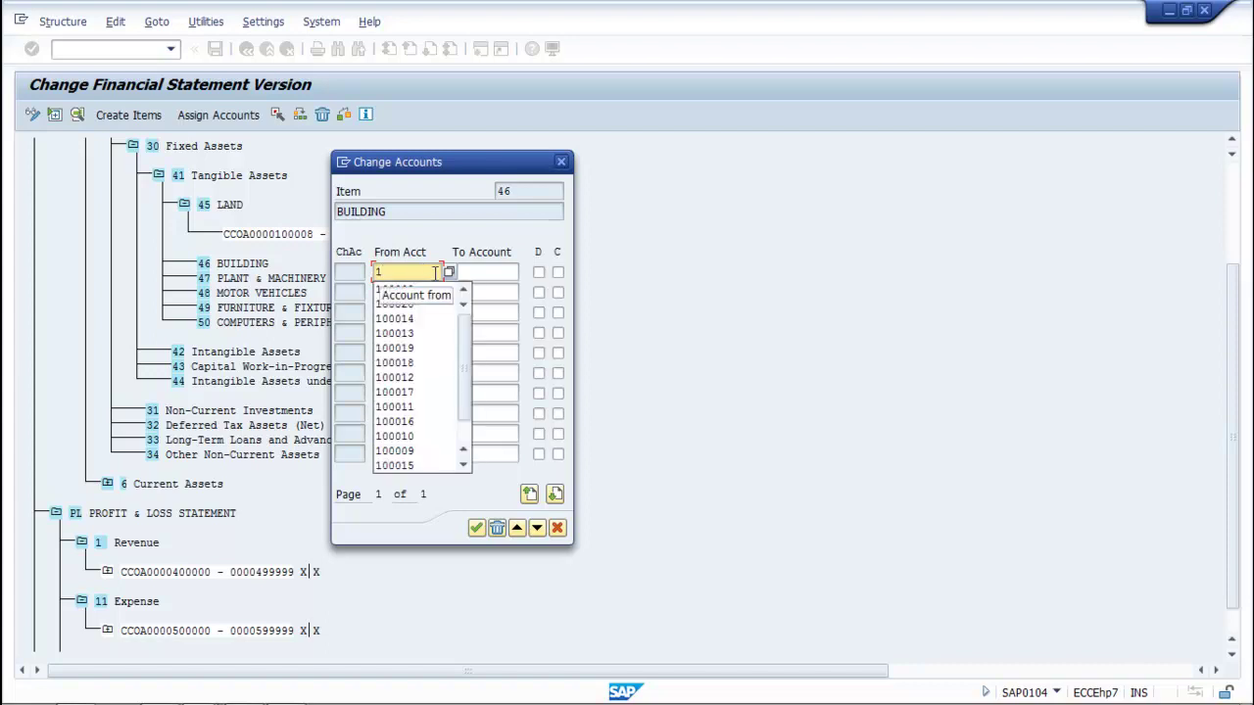
pyautogui.click(415, 451)
pyautogui.click(468, 274)
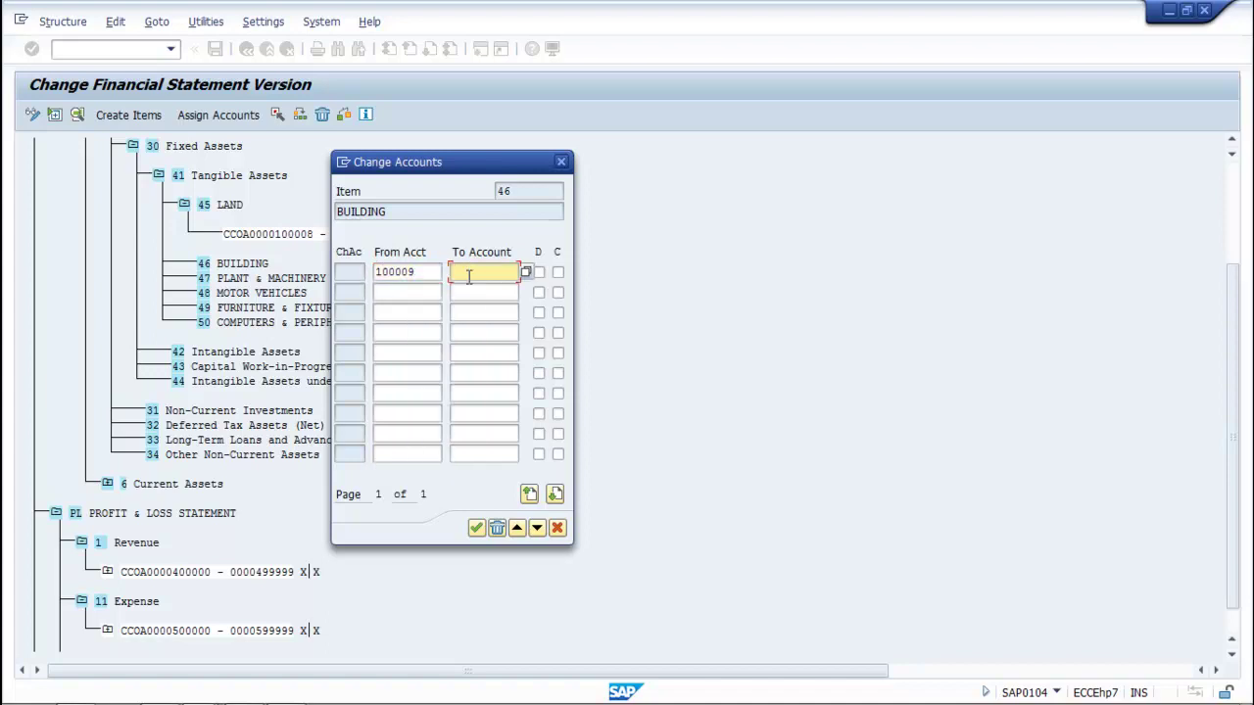
pyautogui.write('1')
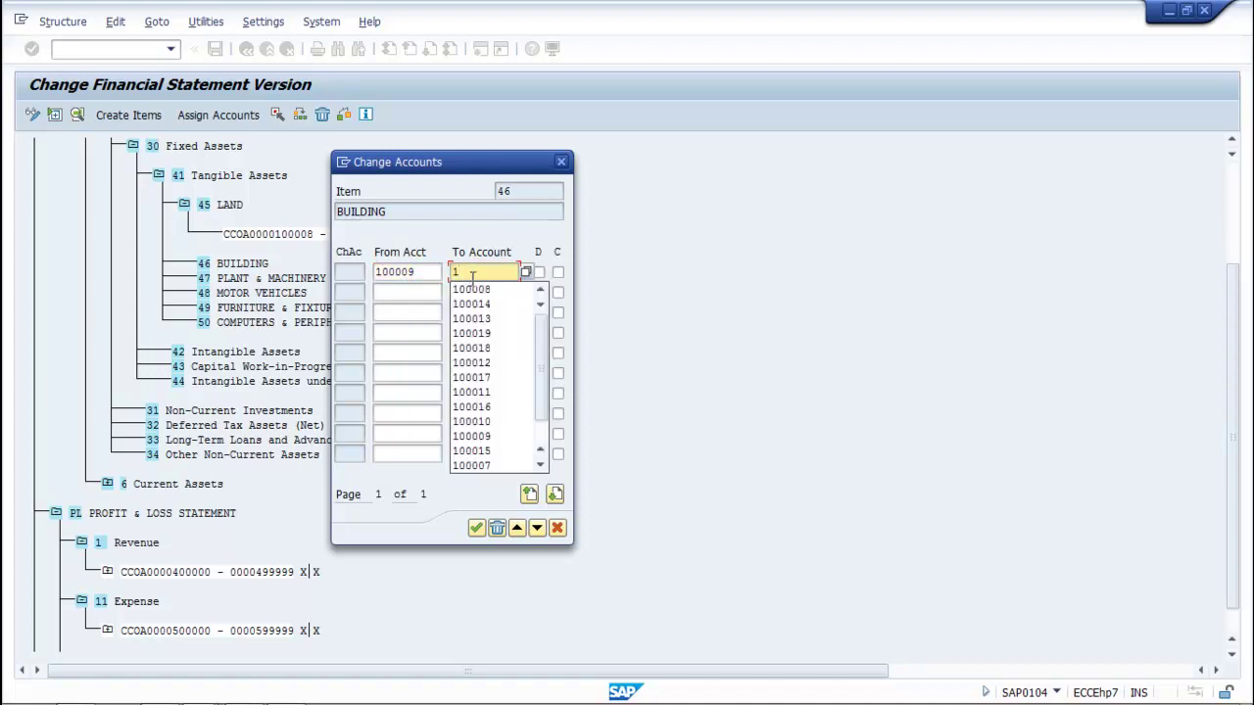
pyautogui.click(476, 437)
pyautogui.click(538, 272)
pyautogui.click(558, 271)
# Add the accumulated depreciation account range 100015 to 100015 to BUILDING for both debit and credit balances and accept the assignment.
pyautogui.click(418, 292)
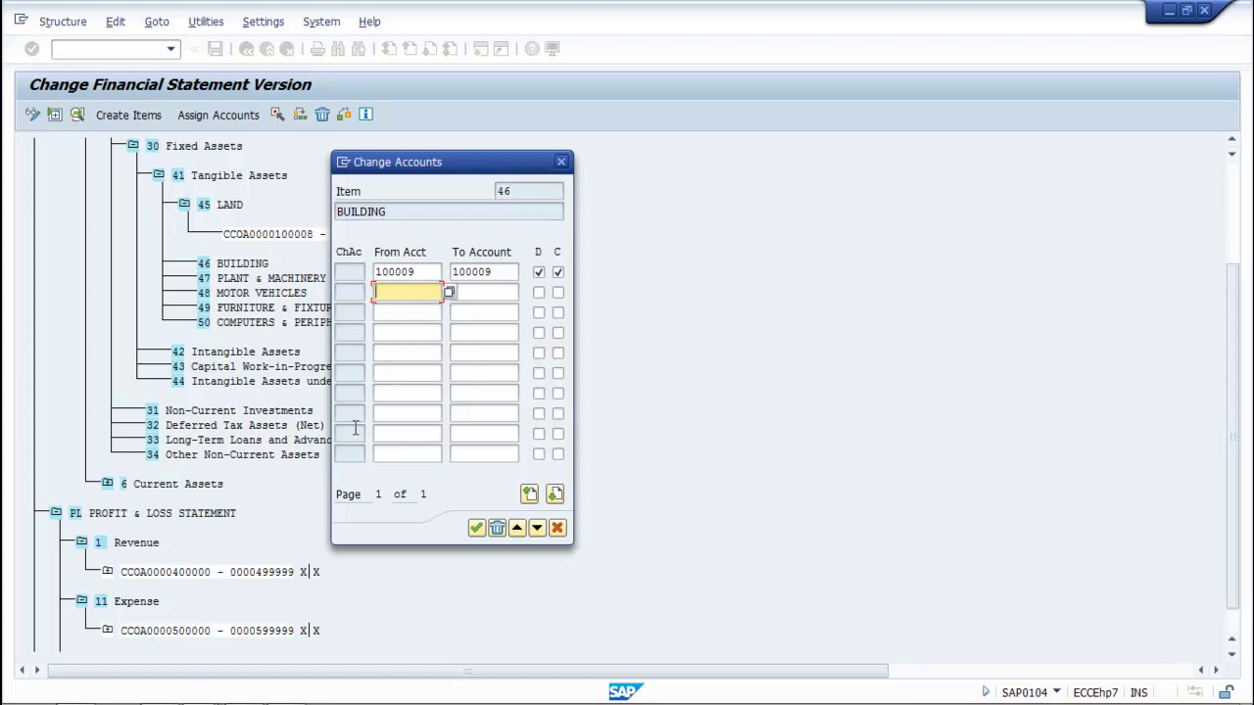
pyautogui.moveTo(216, 699)
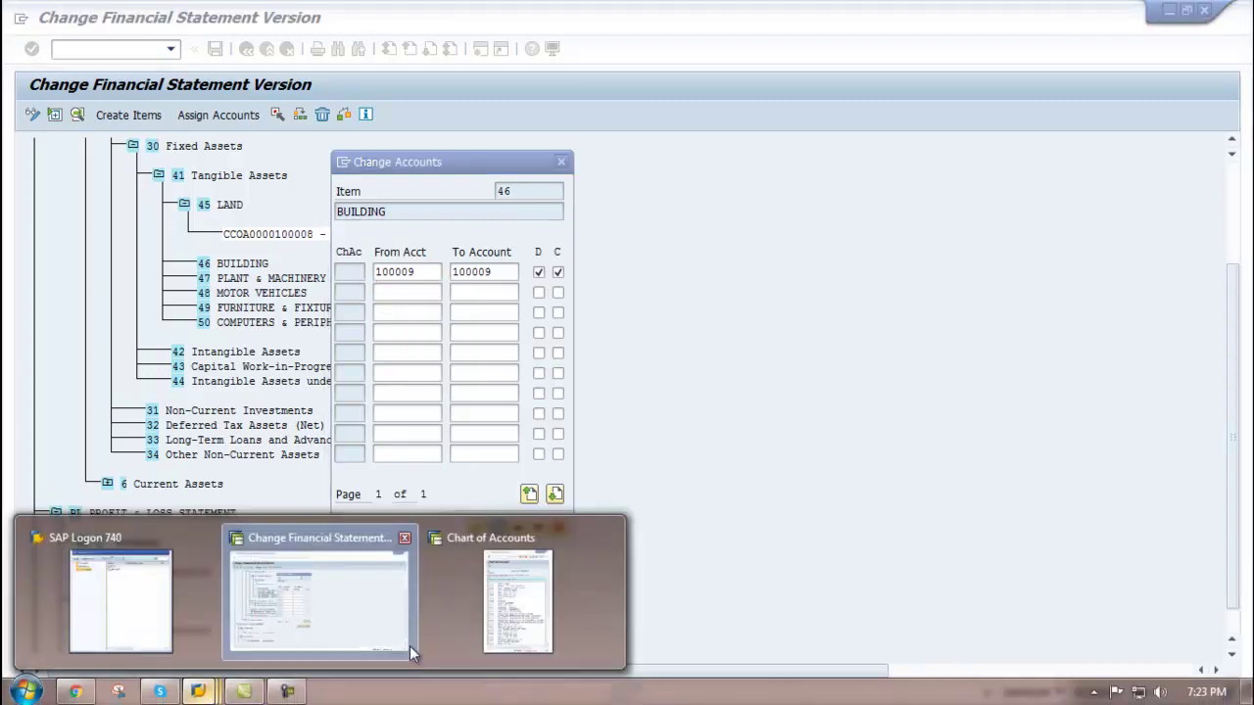
pyautogui.click(519, 627)
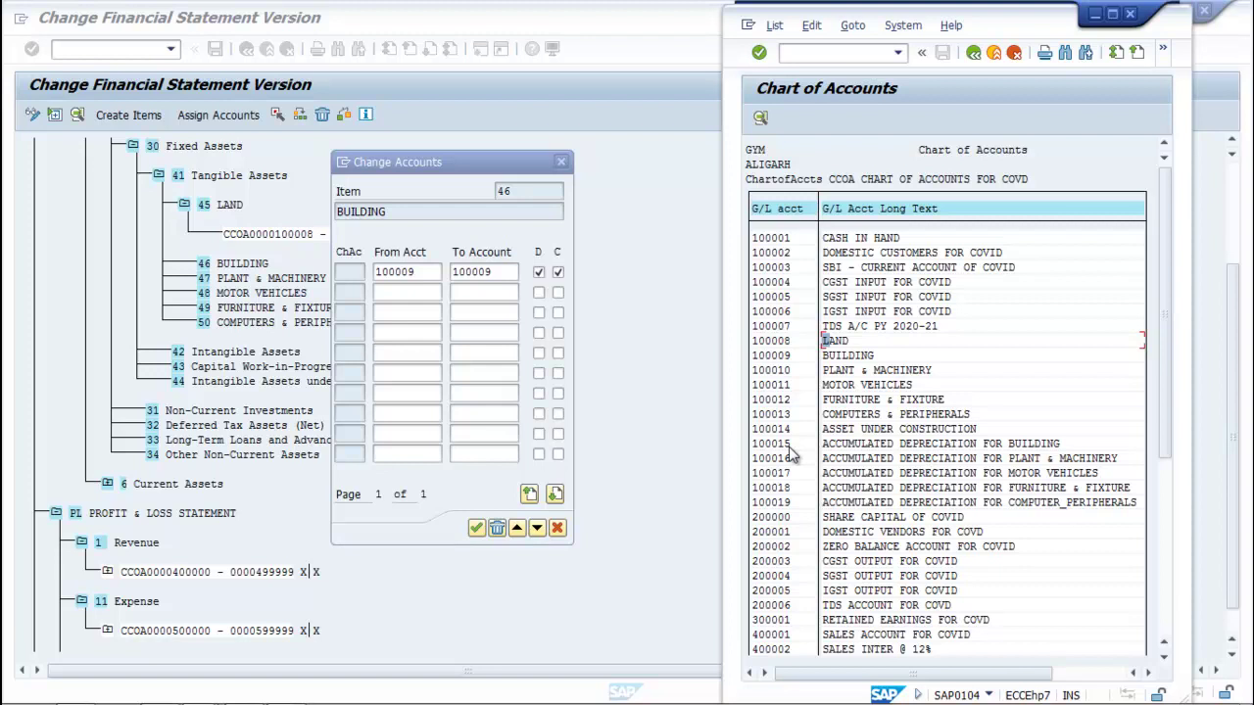
pyautogui.click(396, 294)
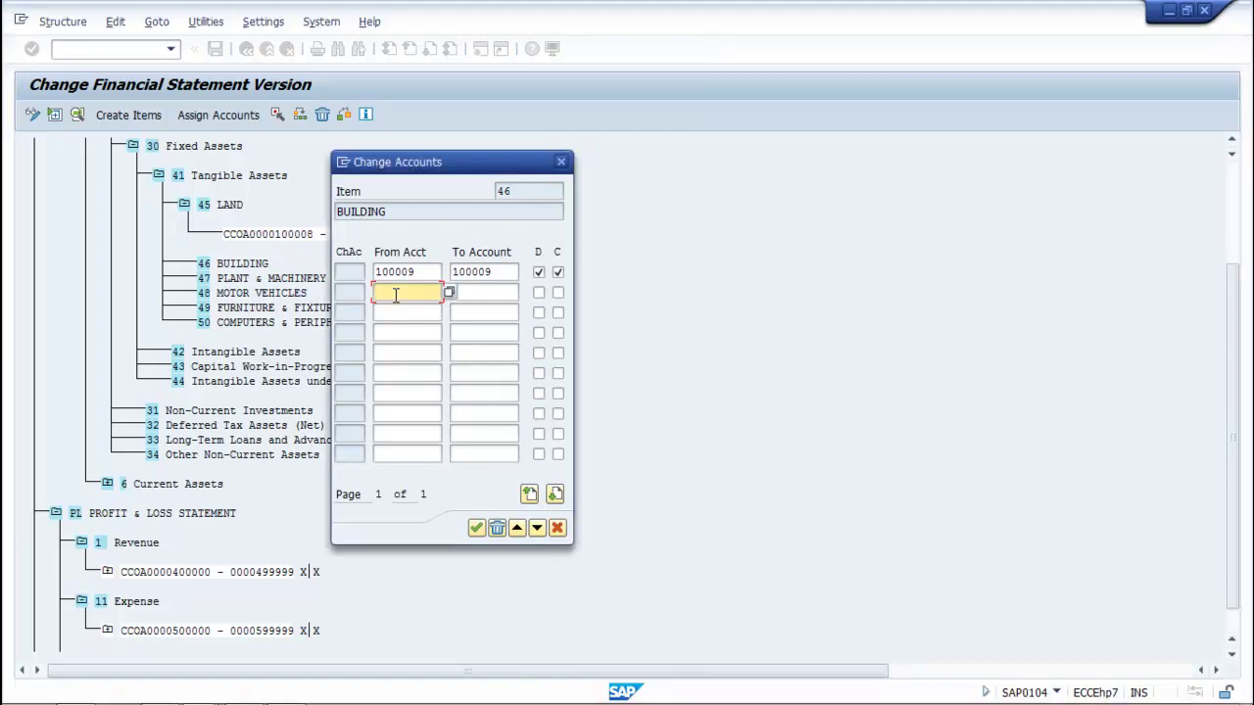
pyautogui.write('1')
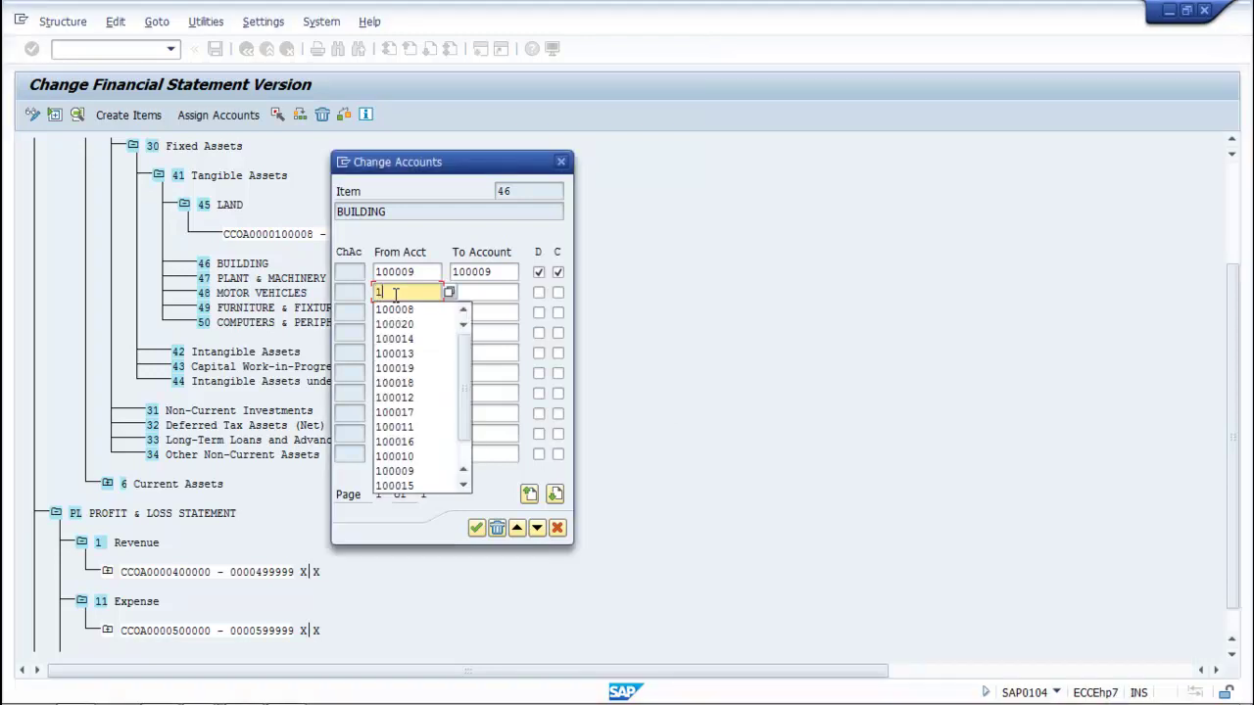
pyautogui.click(409, 488)
pyautogui.click(485, 294)
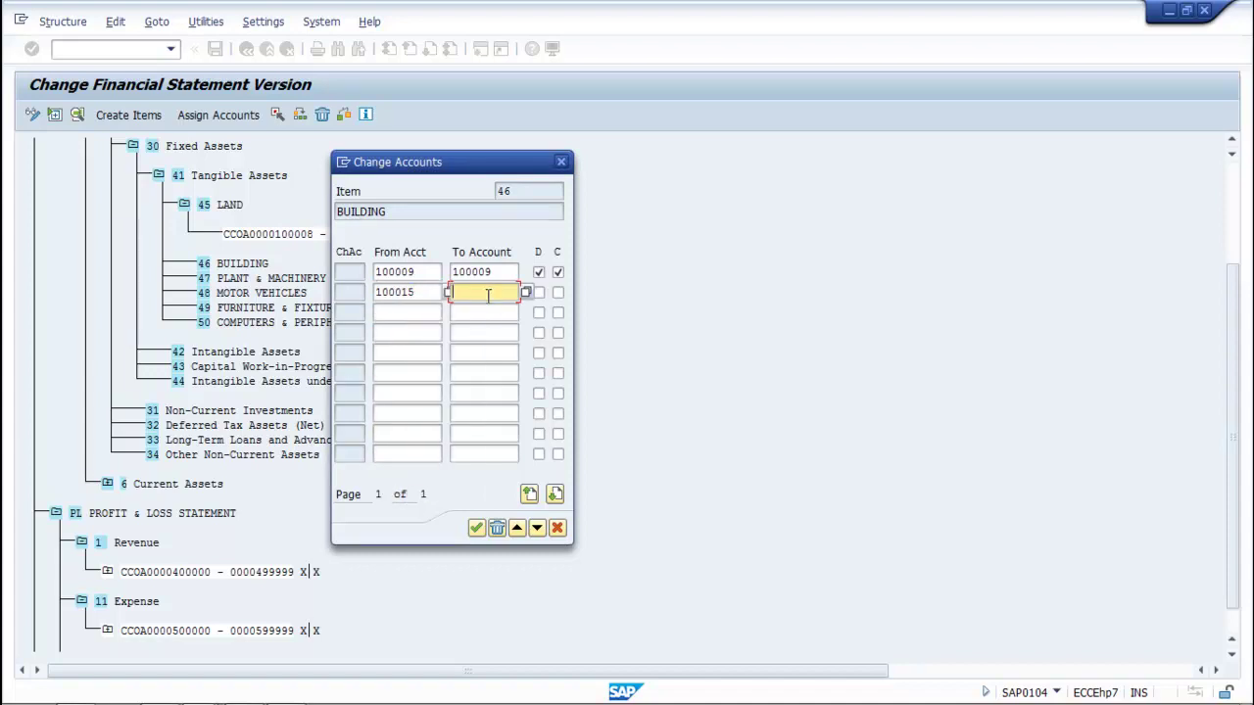
pyautogui.write('1')
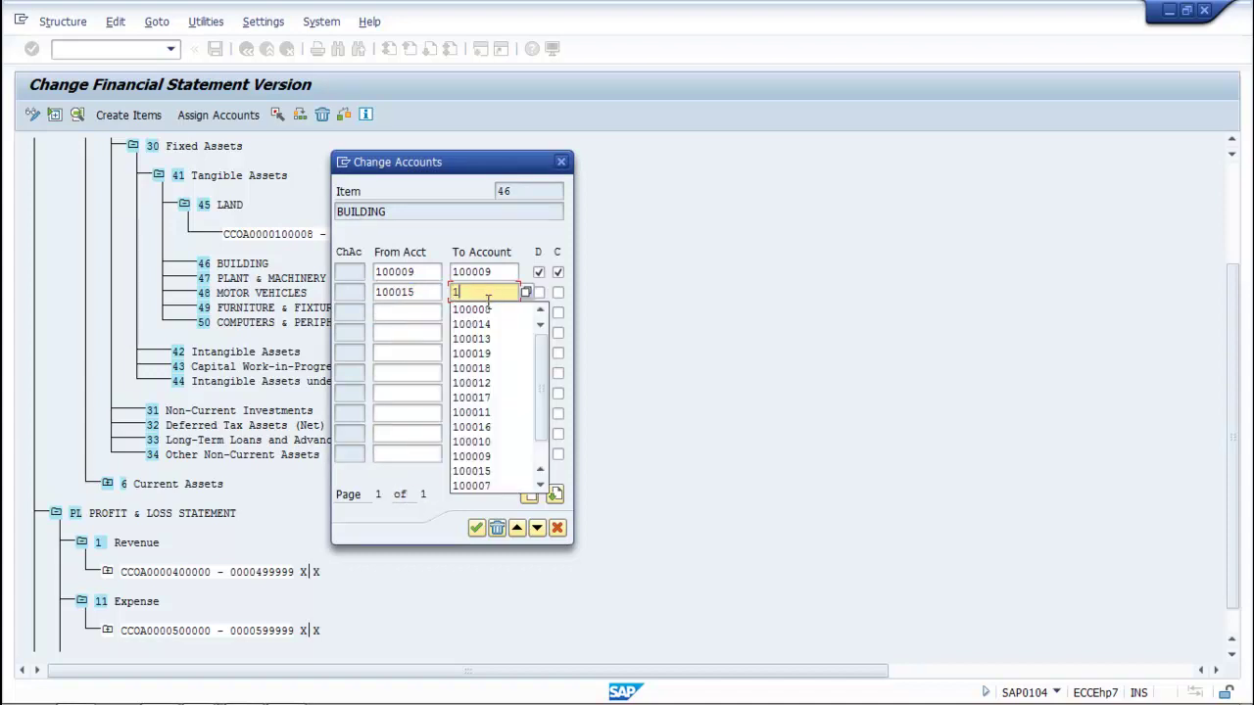
pyautogui.click(478, 470)
pyautogui.click(539, 294)
pyautogui.click(557, 294)
pyautogui.click(476, 528)
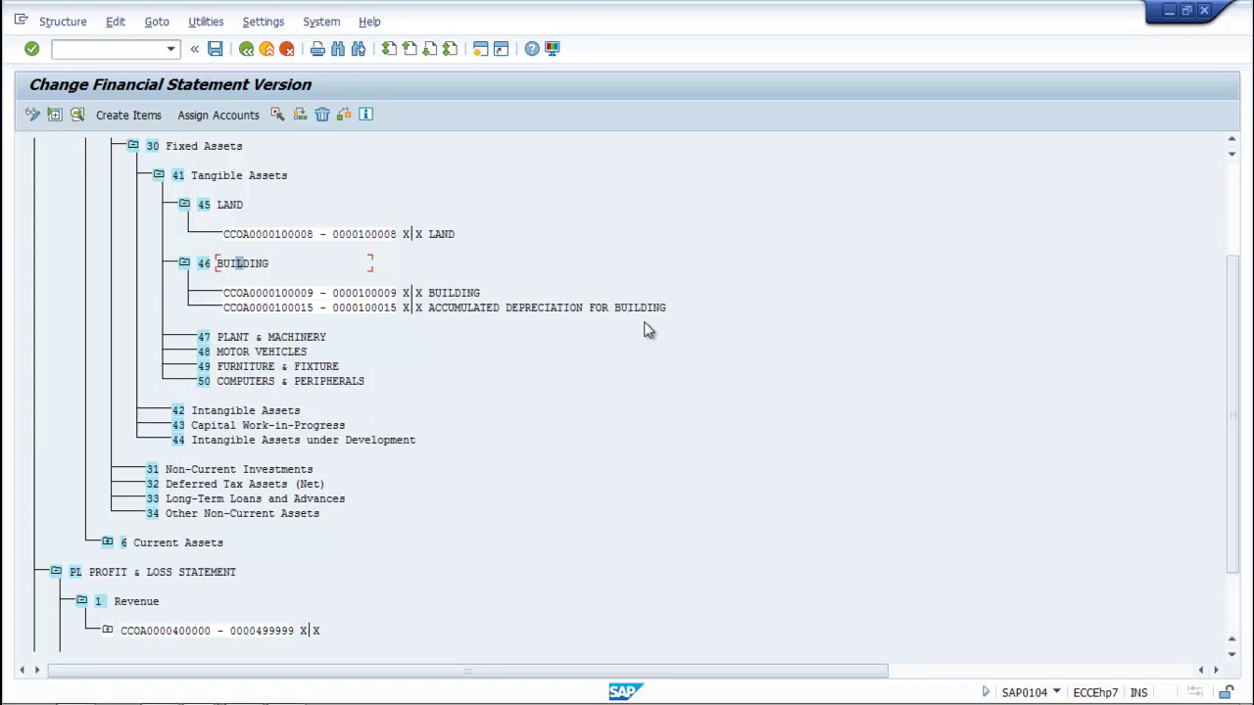
# Open the account assignment for the PLANT & MACHINERY item and find its G/L account in the chart of accounts list.
pyautogui.click(263, 338)
pyautogui.click(223, 116)
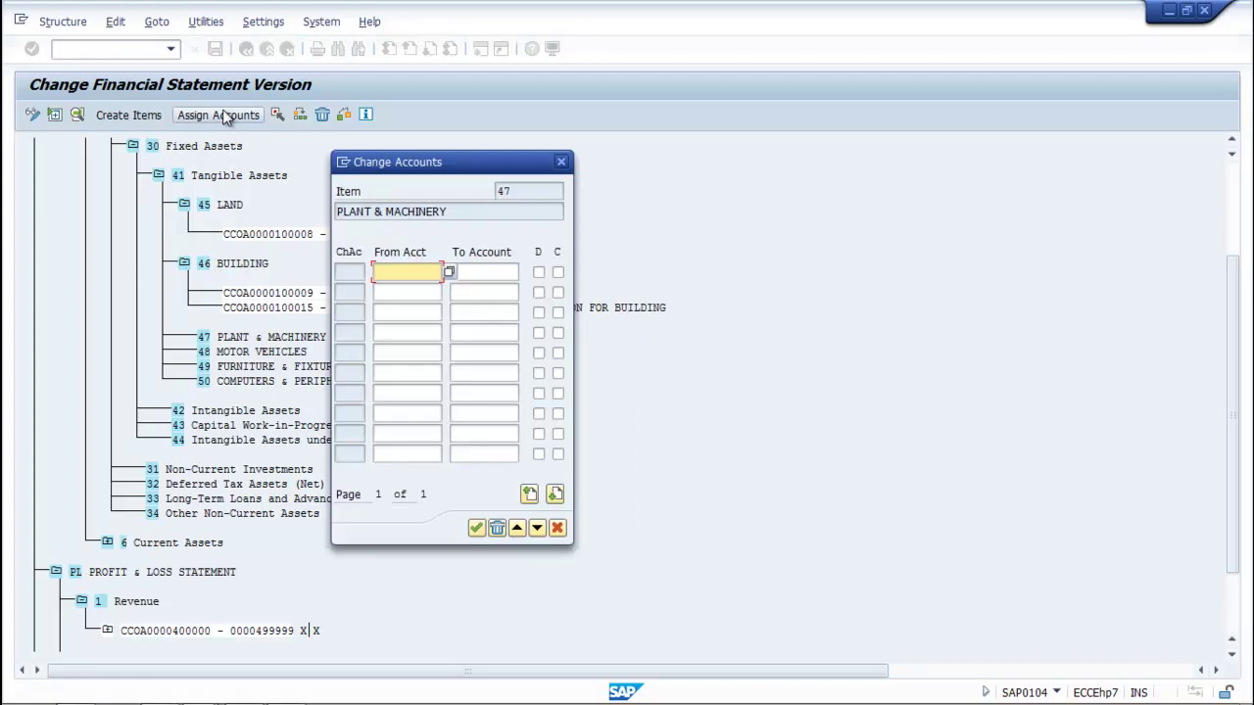
pyautogui.moveTo(428, 166); pyautogui.dragTo(597, 101)
pyautogui.moveTo(280, 700)
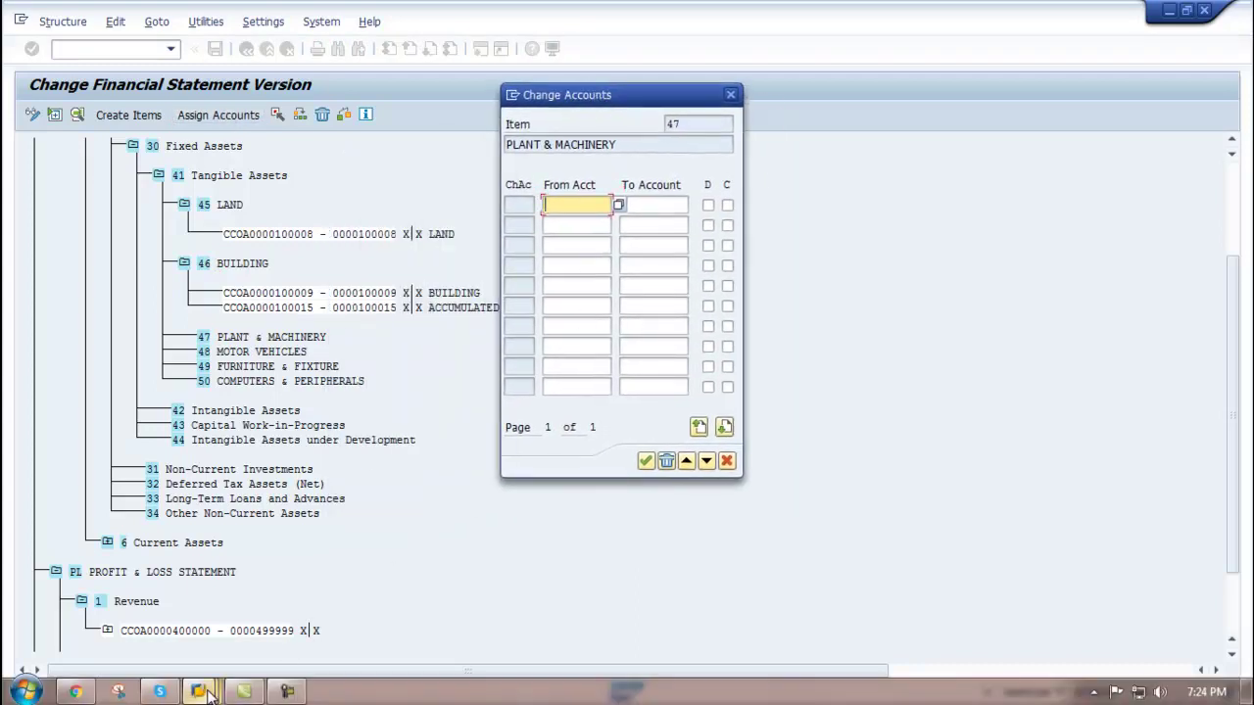
pyautogui.moveTo(207, 695)
pyautogui.click(524, 622)
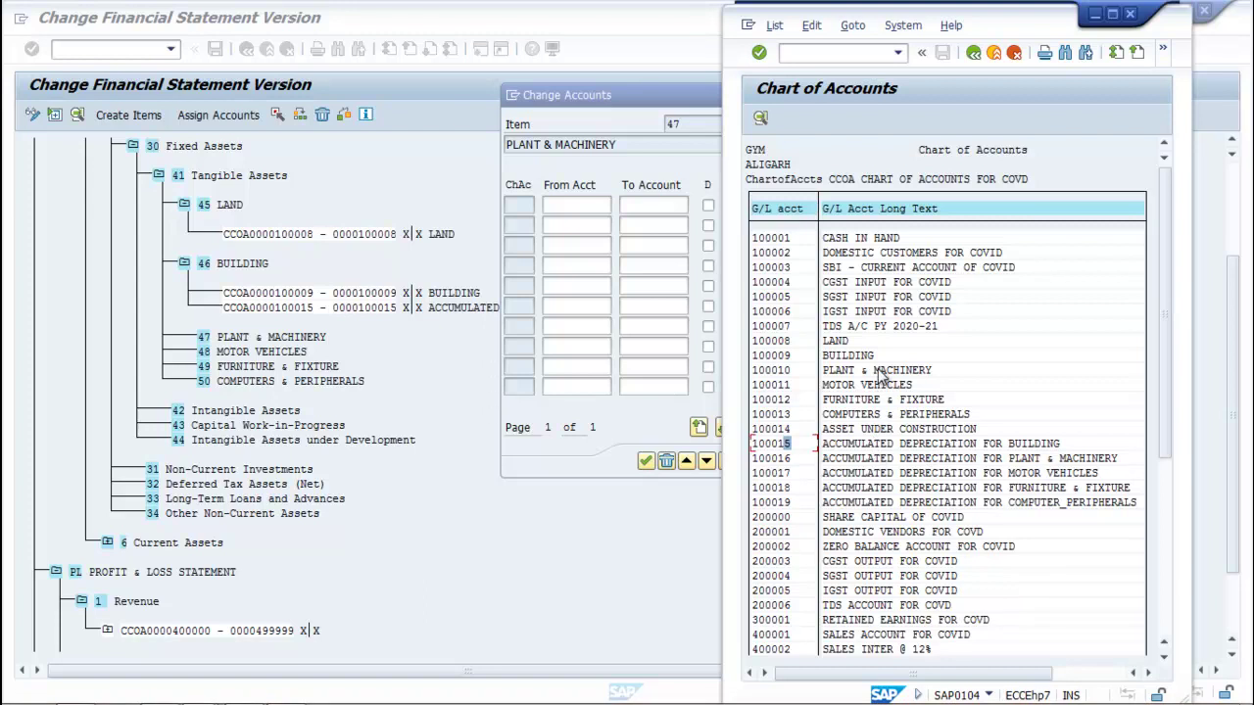
pyautogui.click(768, 372)
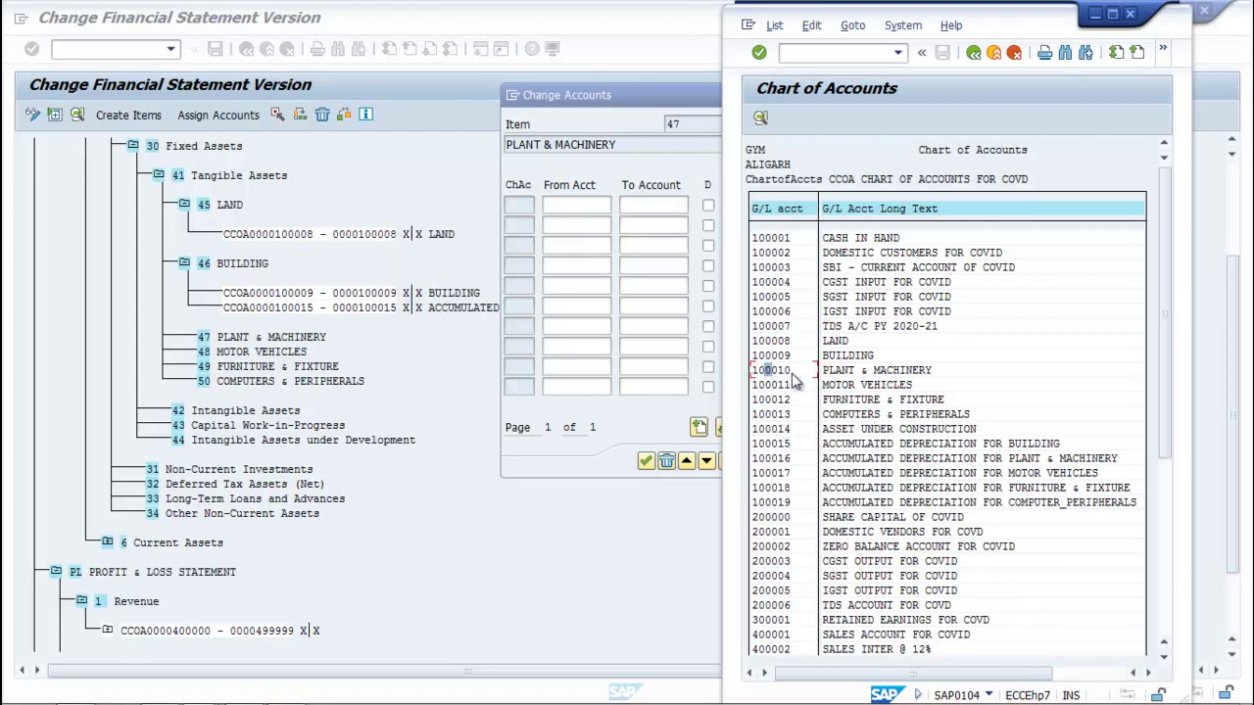
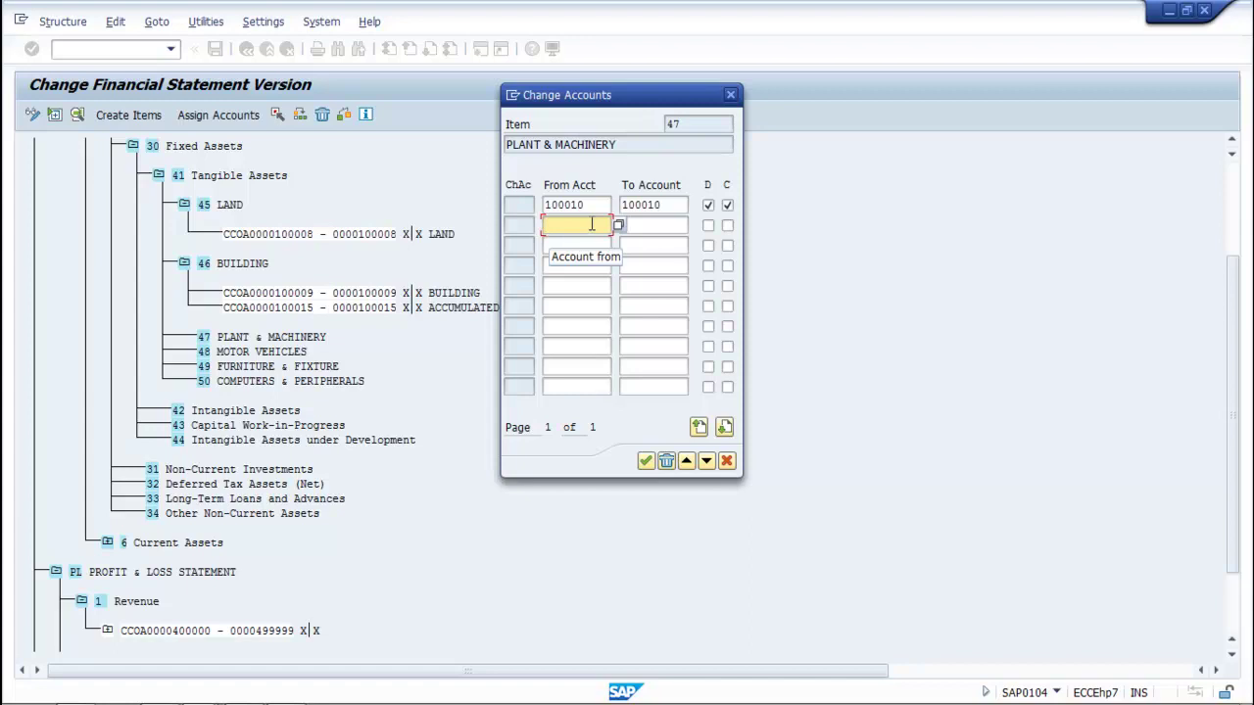
# Add the accumulated depreciation account range 100016 to 100016 to PLANT & MACHINERY for both debit and credit balances and accept the assignment.
pyautogui.moveTo(210, 697)
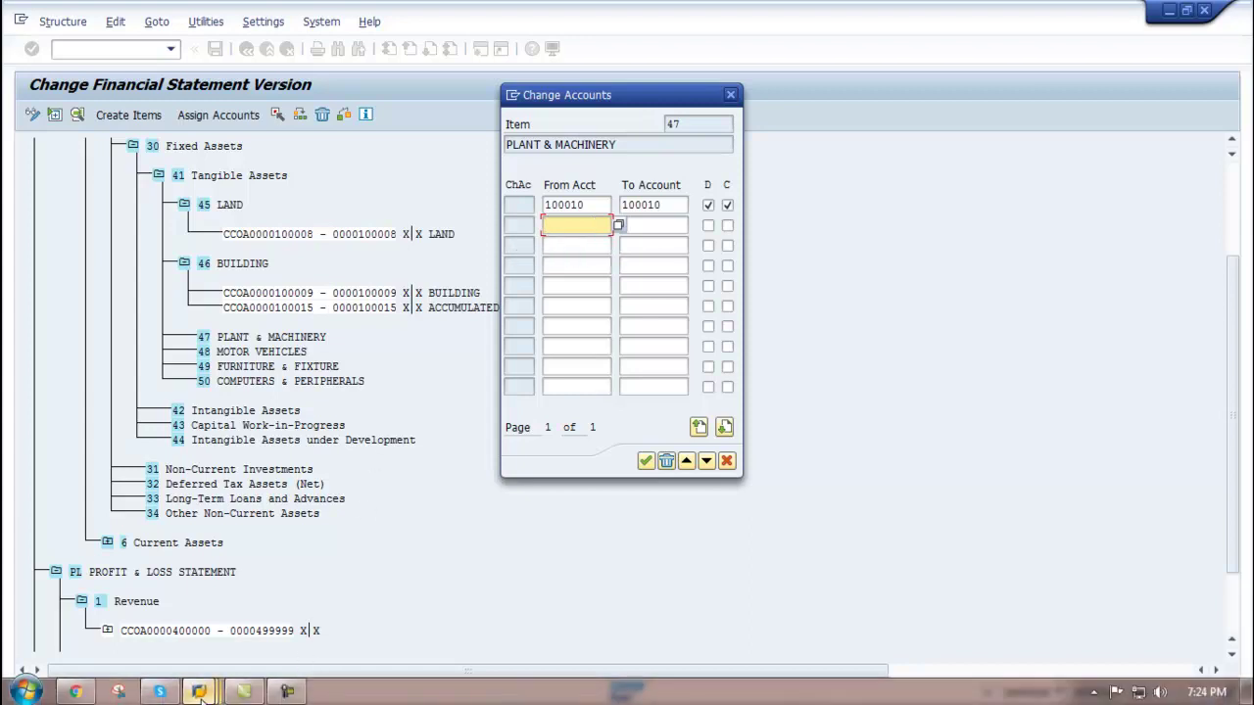
pyautogui.click(502, 598)
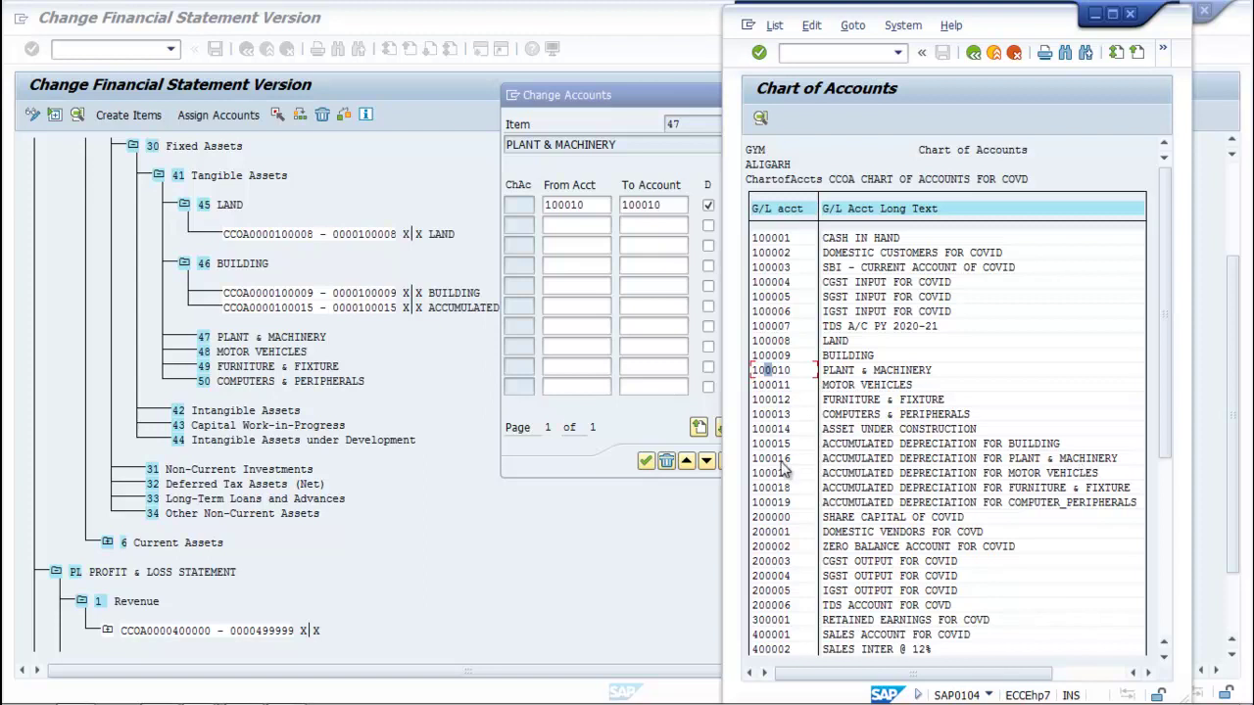
pyautogui.click(591, 227)
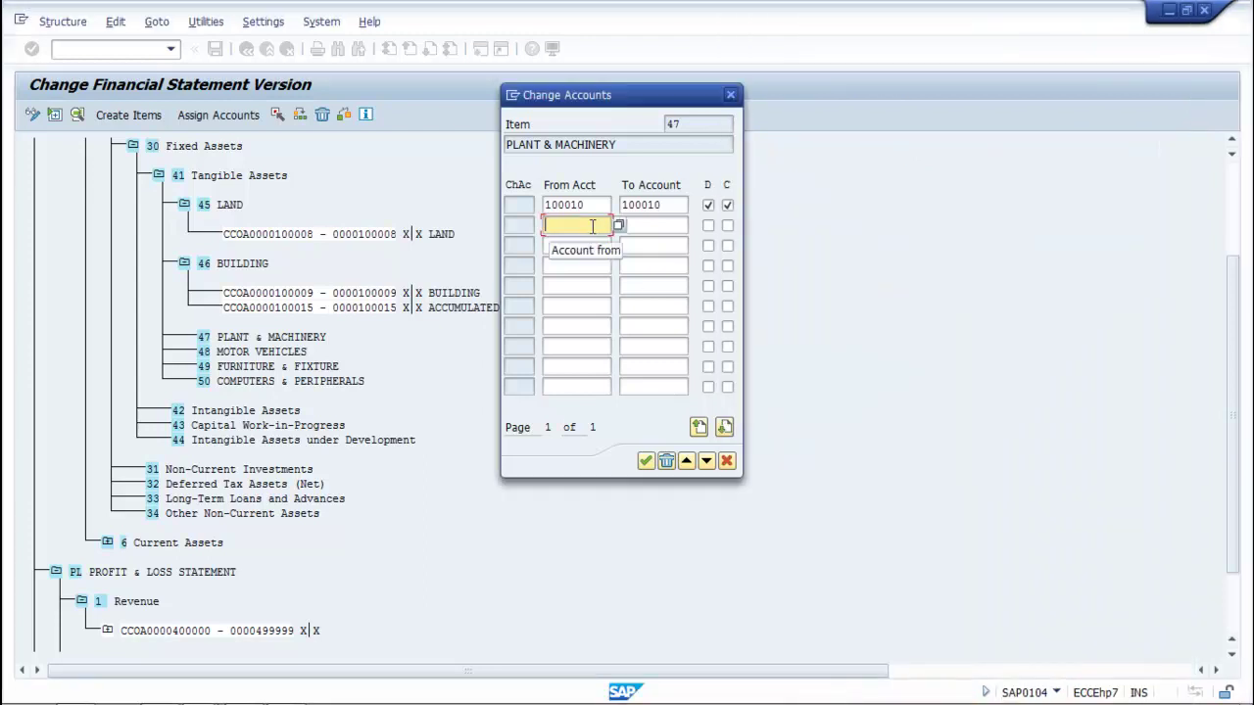
pyautogui.write('1')
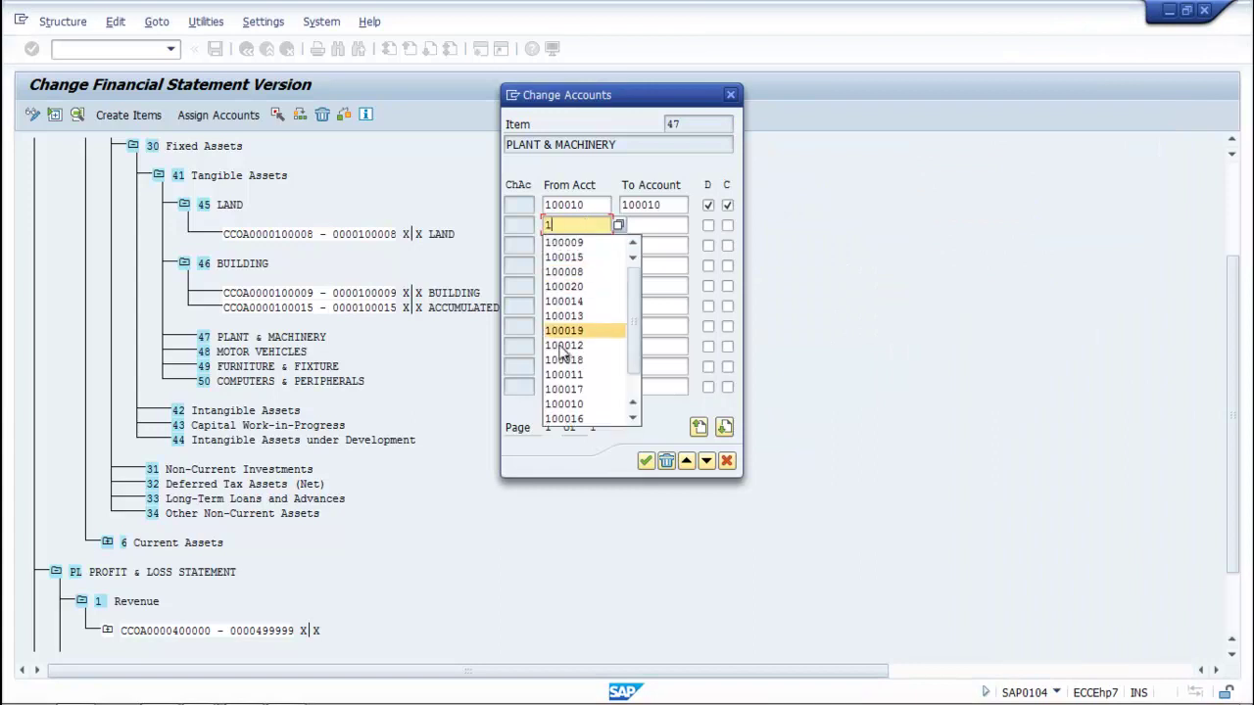
pyautogui.click(572, 419)
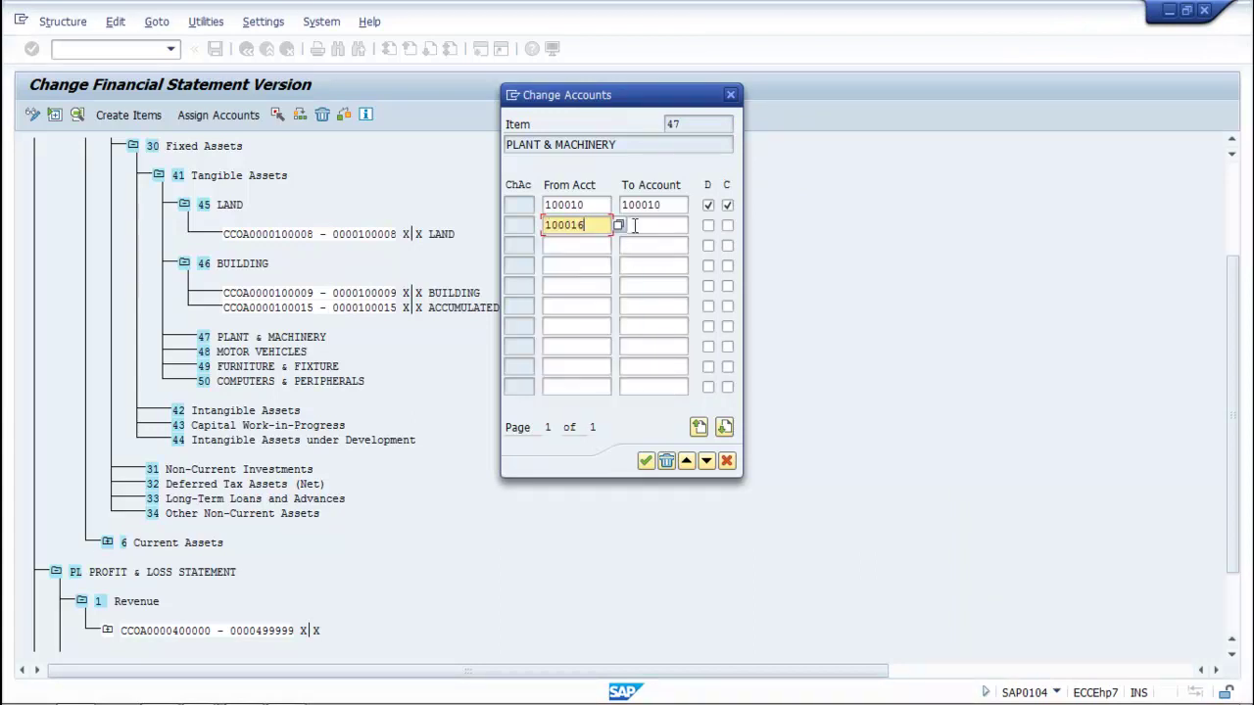
pyautogui.click(634, 225)
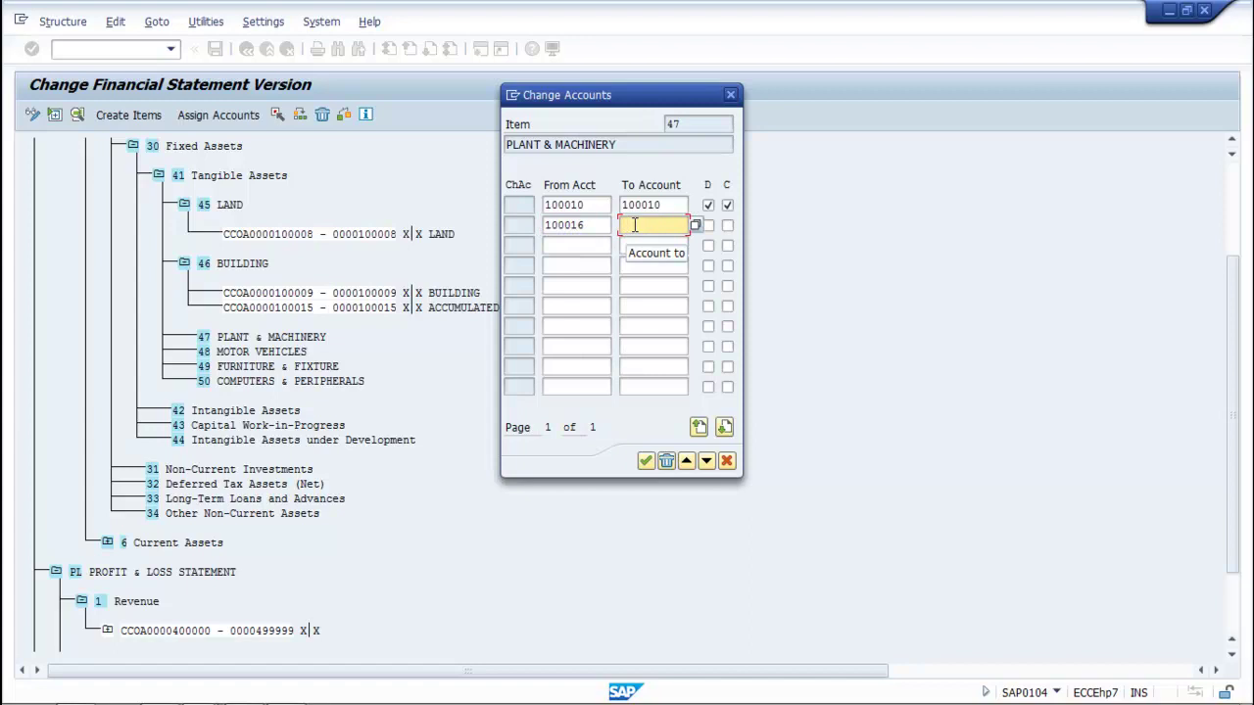
pyautogui.write('1')
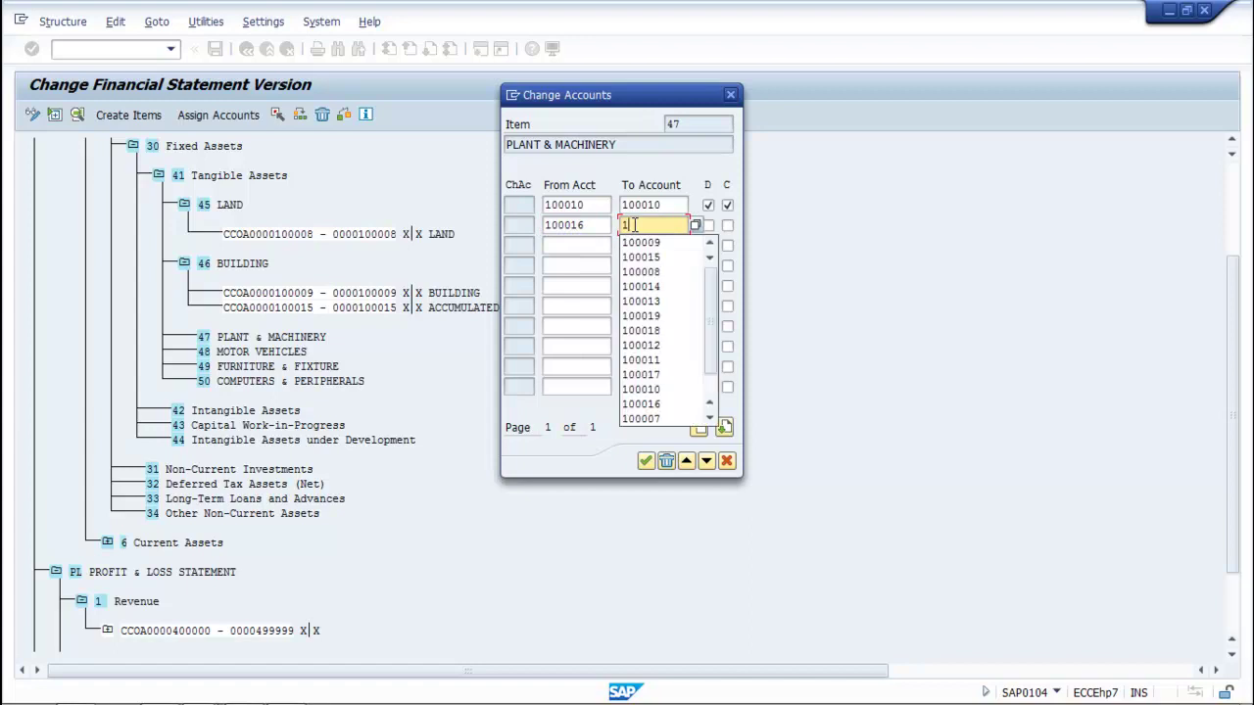
pyautogui.click(641, 404)
pyautogui.click(708, 225)
pyautogui.click(727, 225)
pyautogui.click(646, 459)
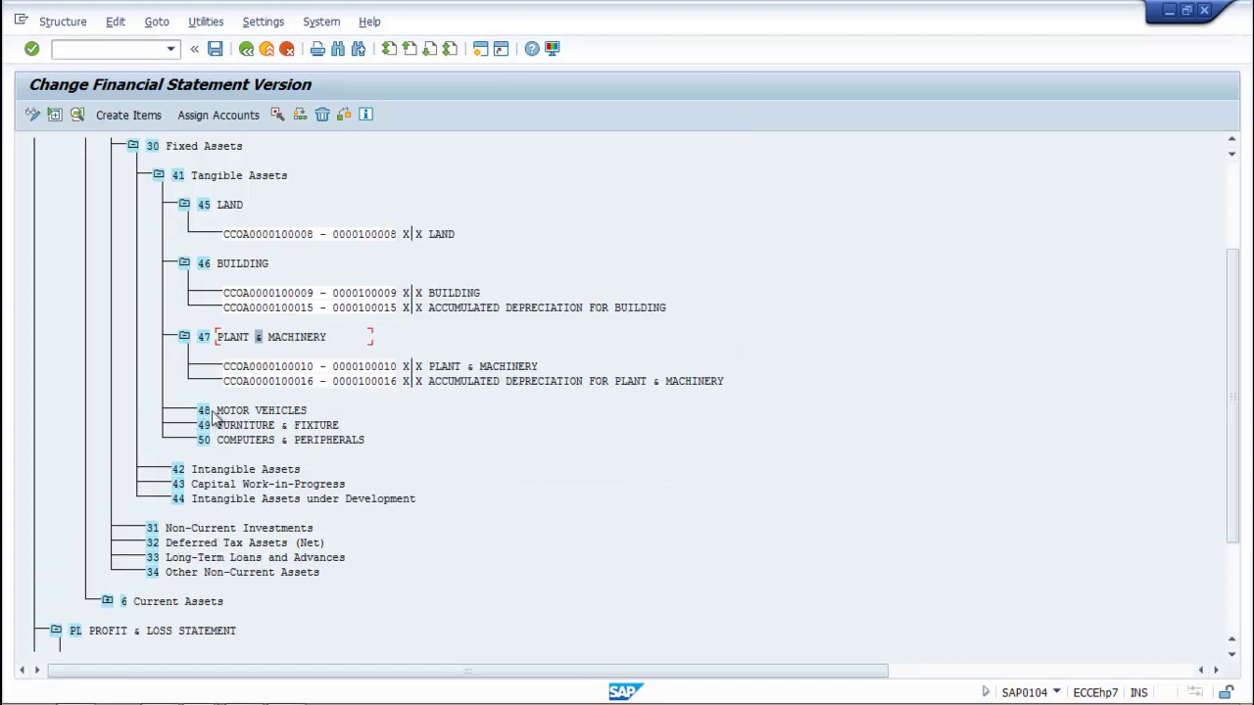
# Open the account assignment for the MOTOR VEHICLES item and look up its G/L account in the chart of accounts list.
pyautogui.click(210, 115)
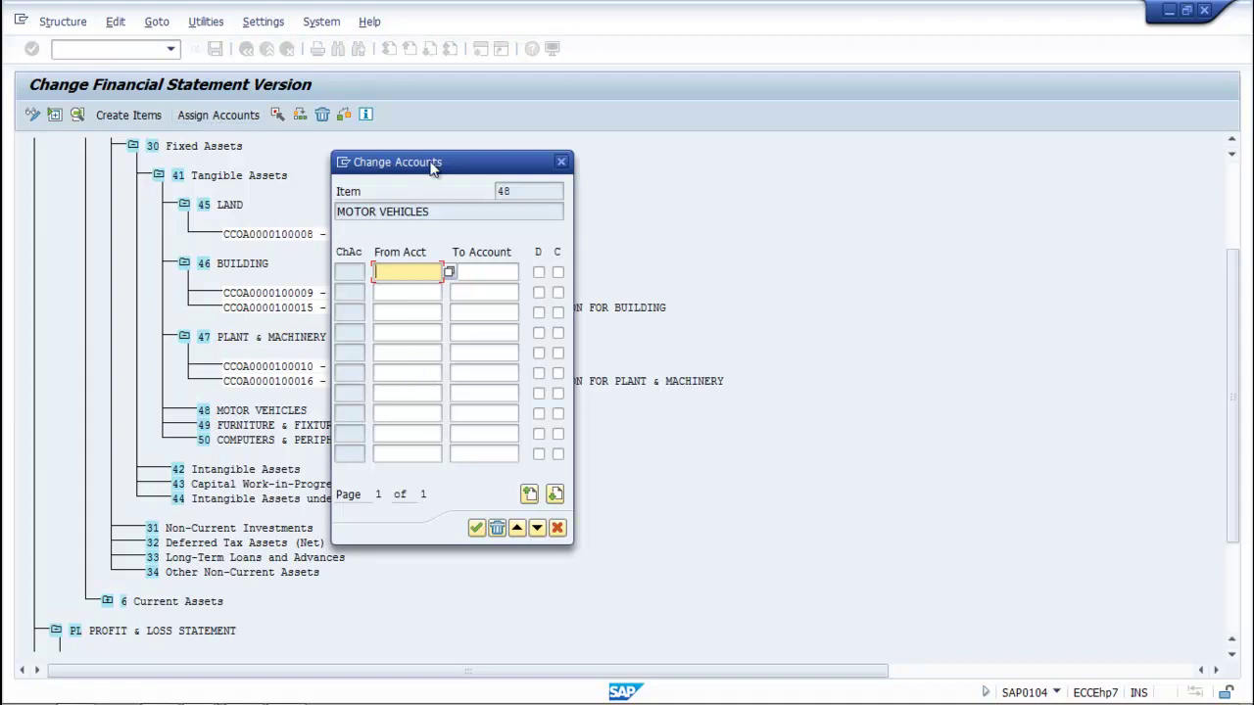
pyautogui.moveTo(431, 163); pyautogui.dragTo(583, 150)
pyautogui.moveTo(201, 691)
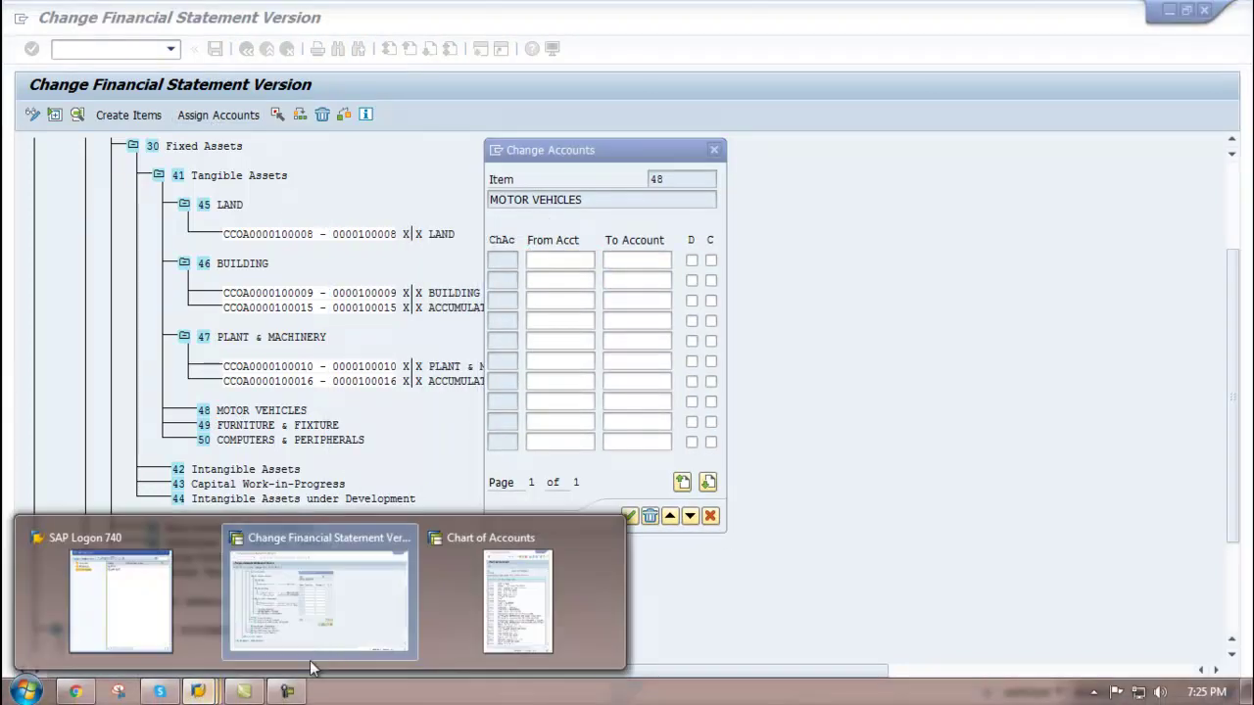
pyautogui.click(532, 638)
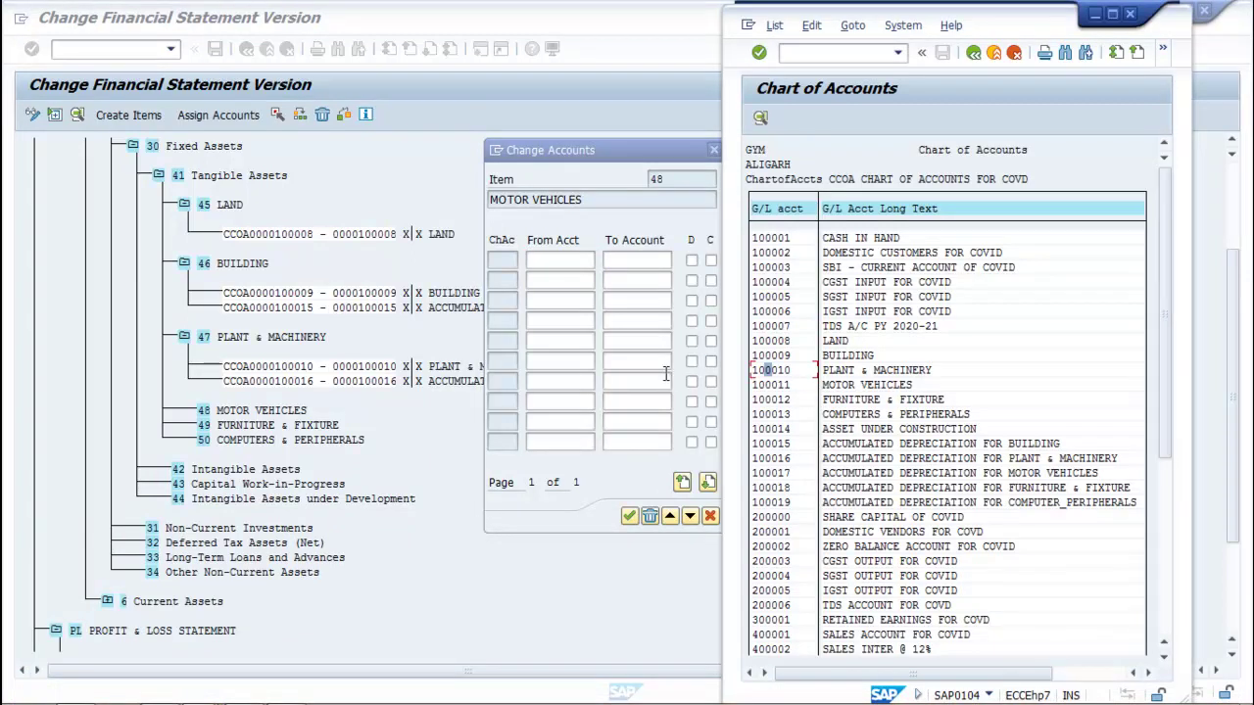
# Enter the account range 100011 to 100011 for MOTOR VEHICLES with both debit and credit balances.
pyautogui.click(574, 260)
pyautogui.write('1')
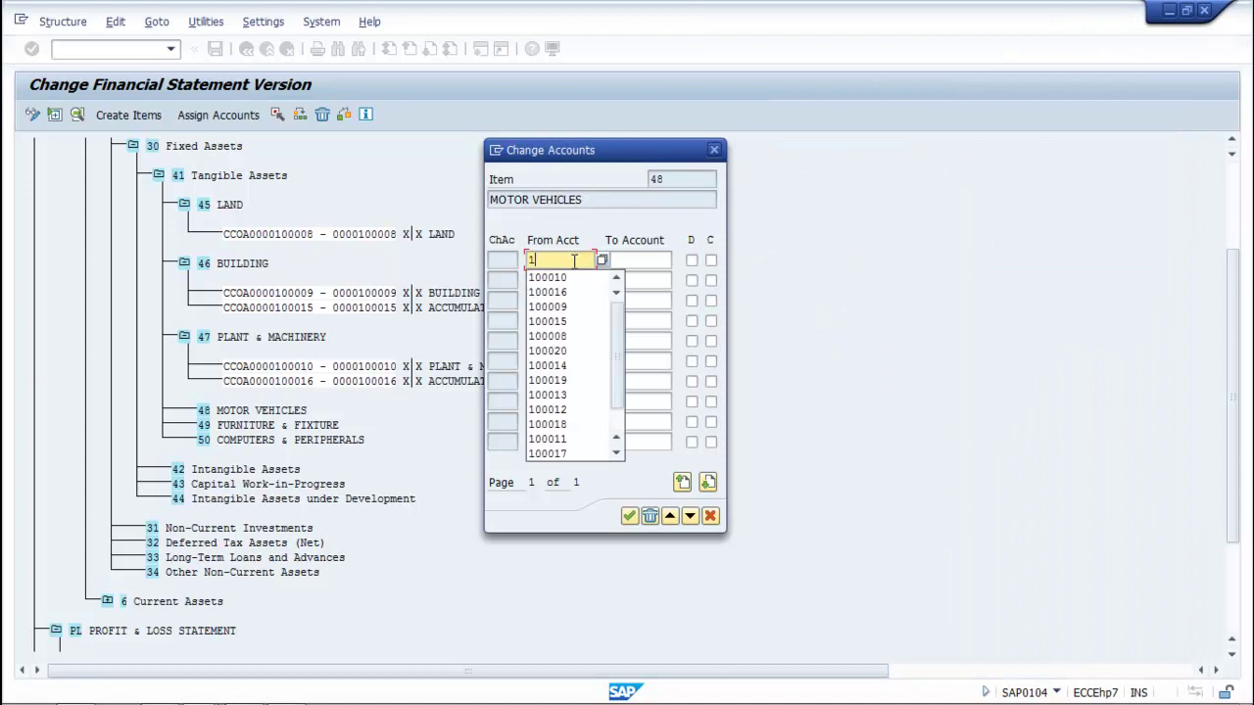
pyautogui.click(558, 442)
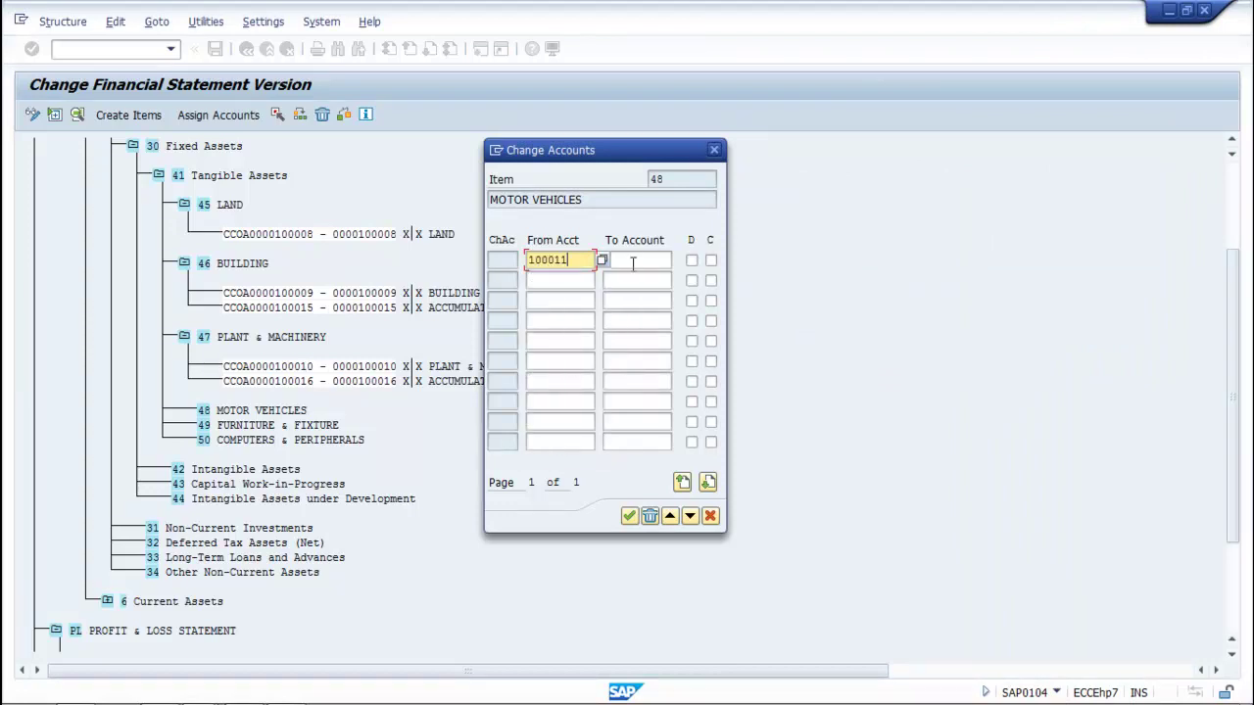
pyautogui.click(632, 262)
pyautogui.write('1')
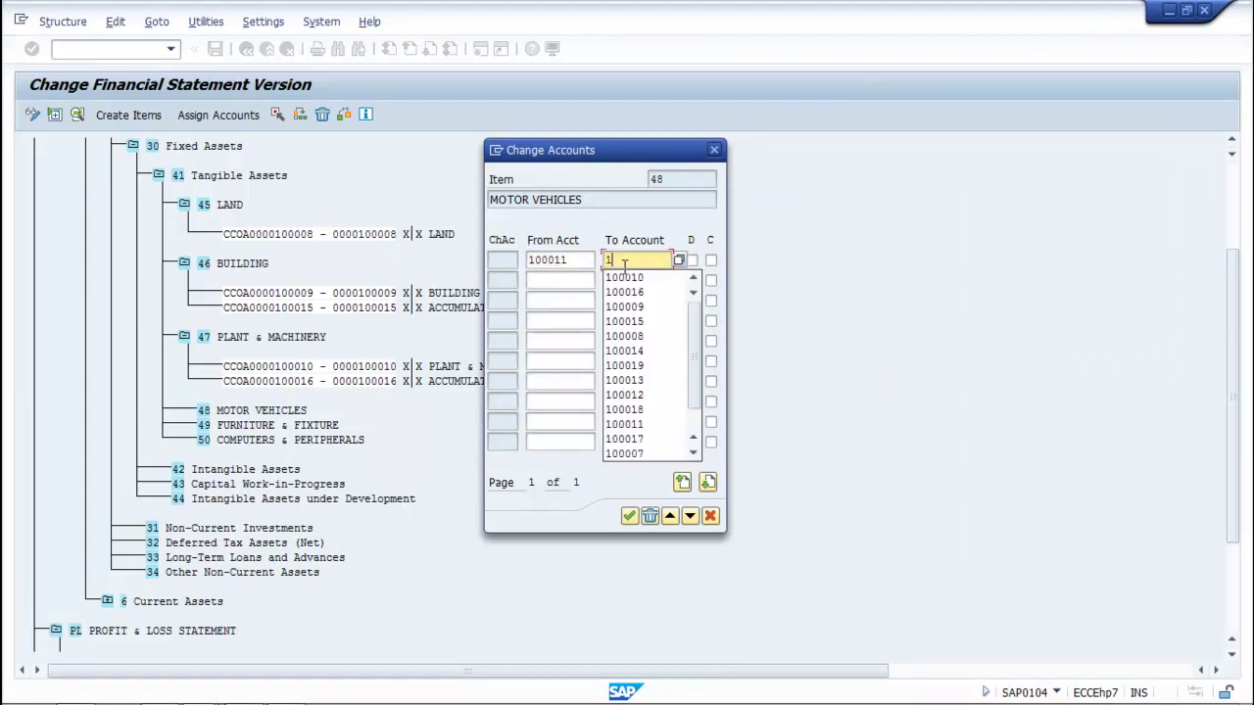
pyautogui.click(623, 424)
pyautogui.click(690, 262)
pyautogui.click(710, 262)
pyautogui.click(572, 282)
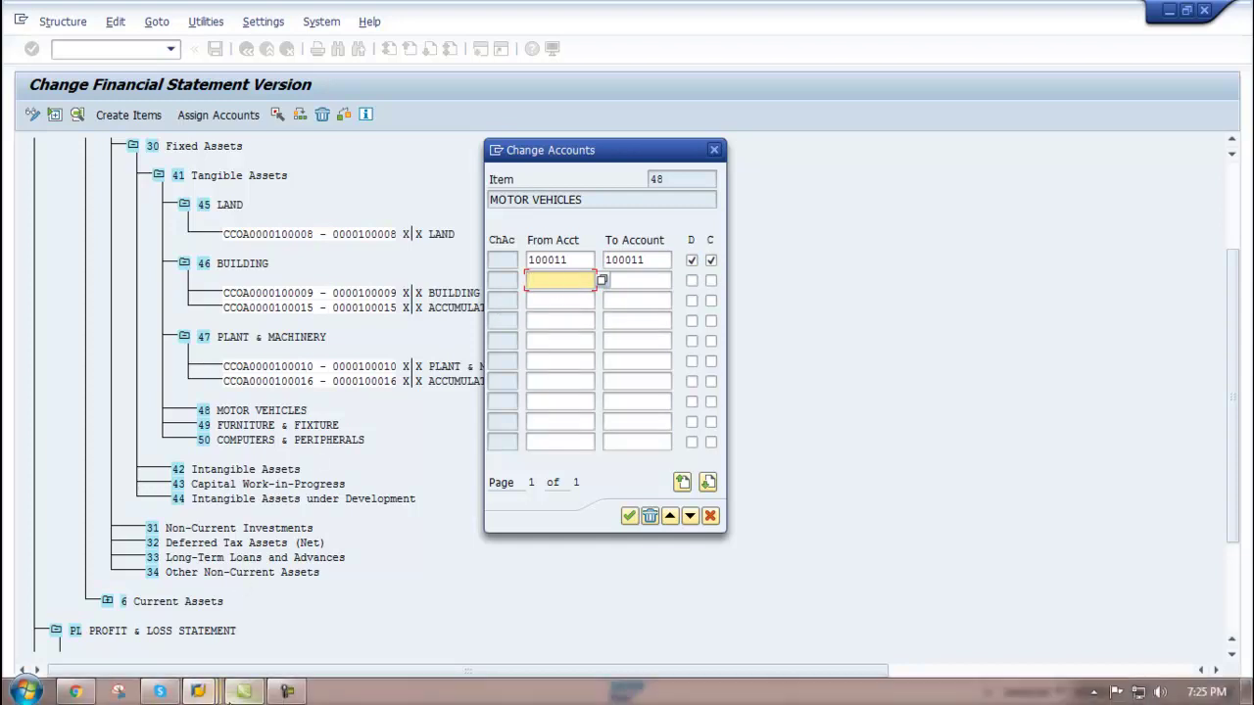
# Look up the accumulated depreciation account for MOTOR VEHICLES, add range 100017 to 100017 for debit and credit balances, and accept the assignment.
pyautogui.moveTo(198, 691)
pyautogui.click(520, 602)
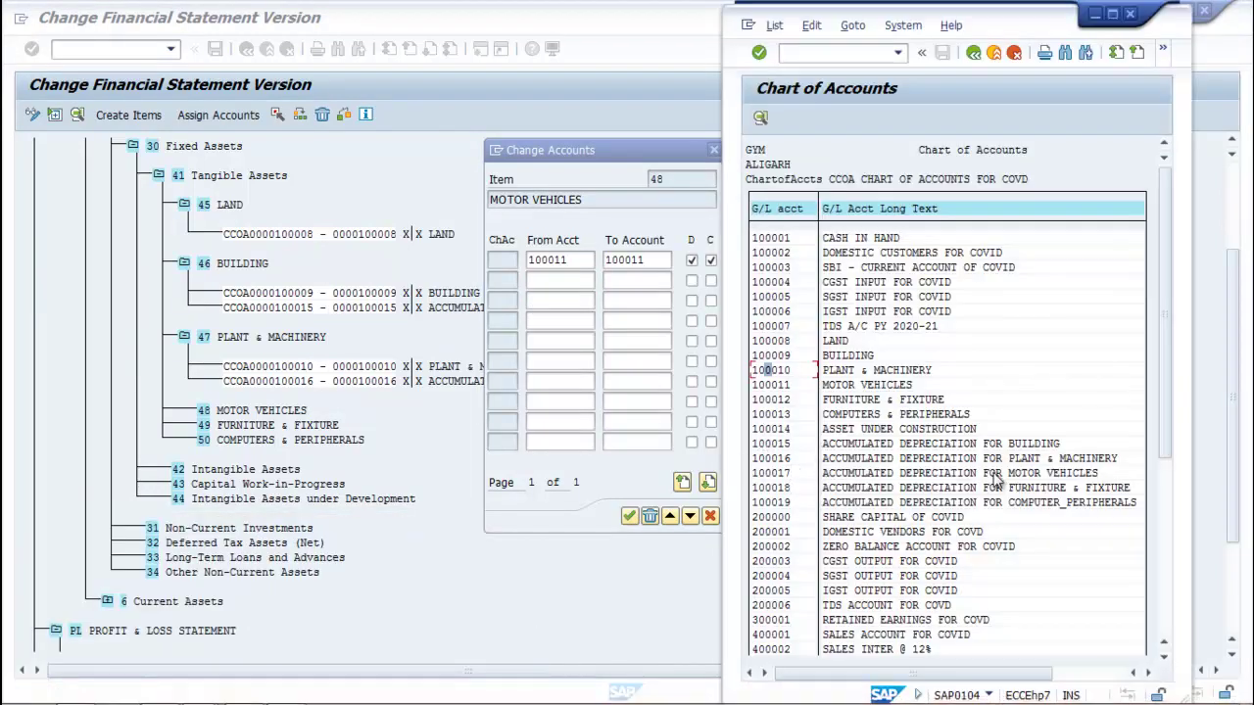
pyautogui.click(563, 280)
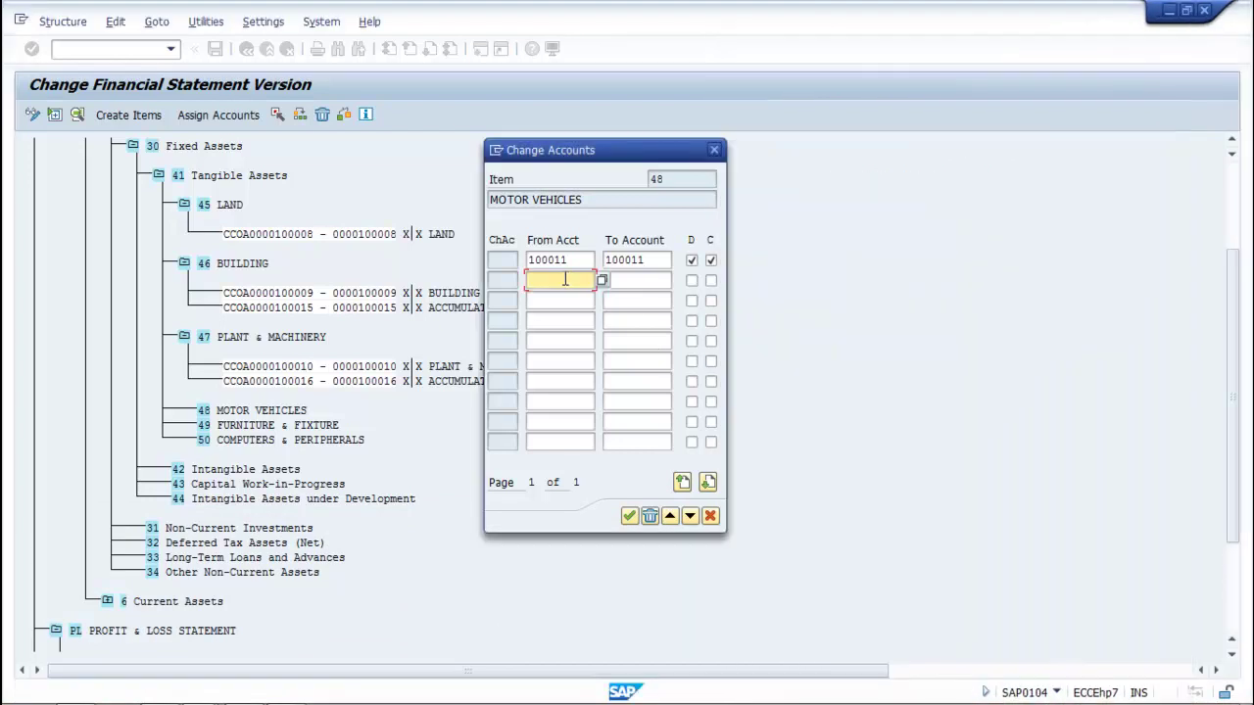
pyautogui.write('1')
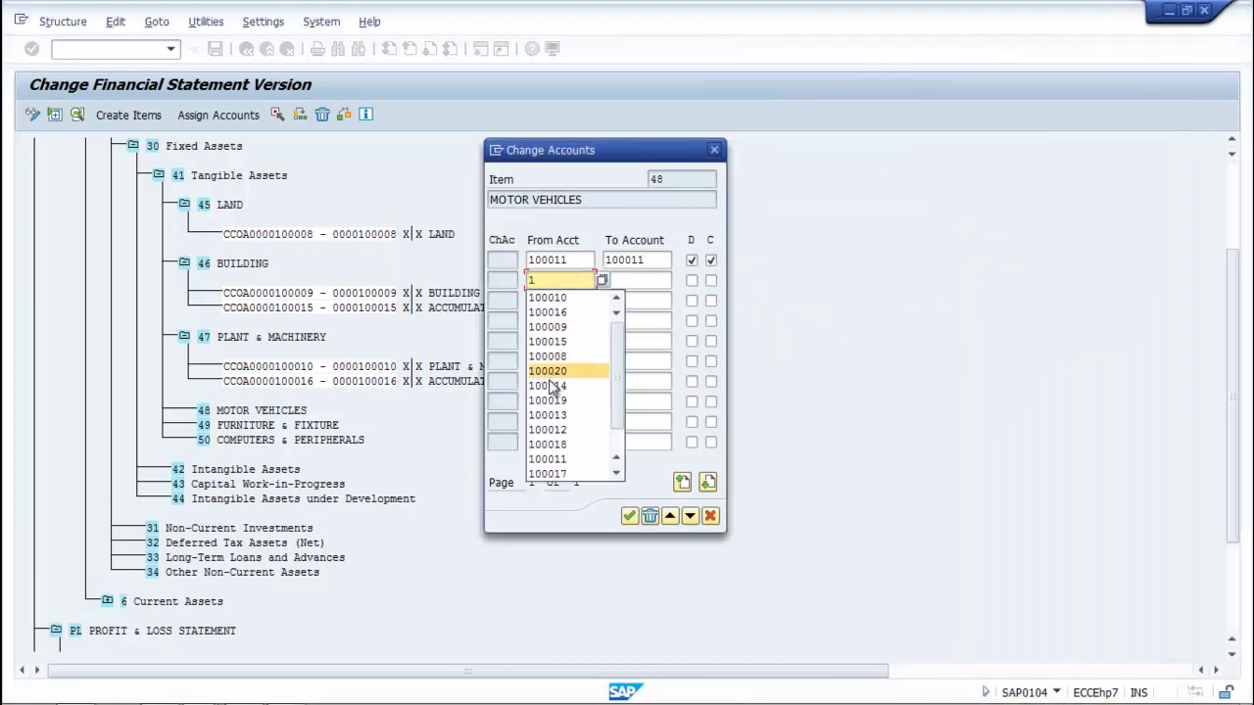
pyautogui.click(546, 474)
pyautogui.click(631, 280)
pyautogui.write('1')
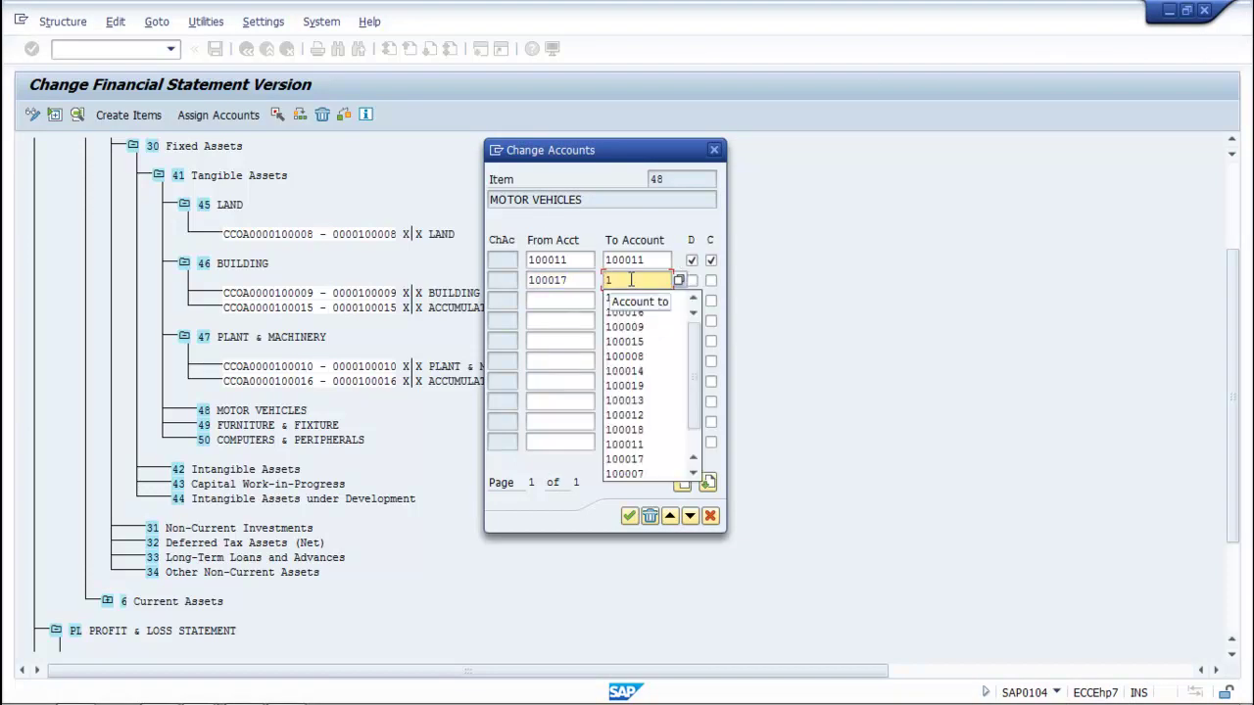
pyautogui.click(624, 458)
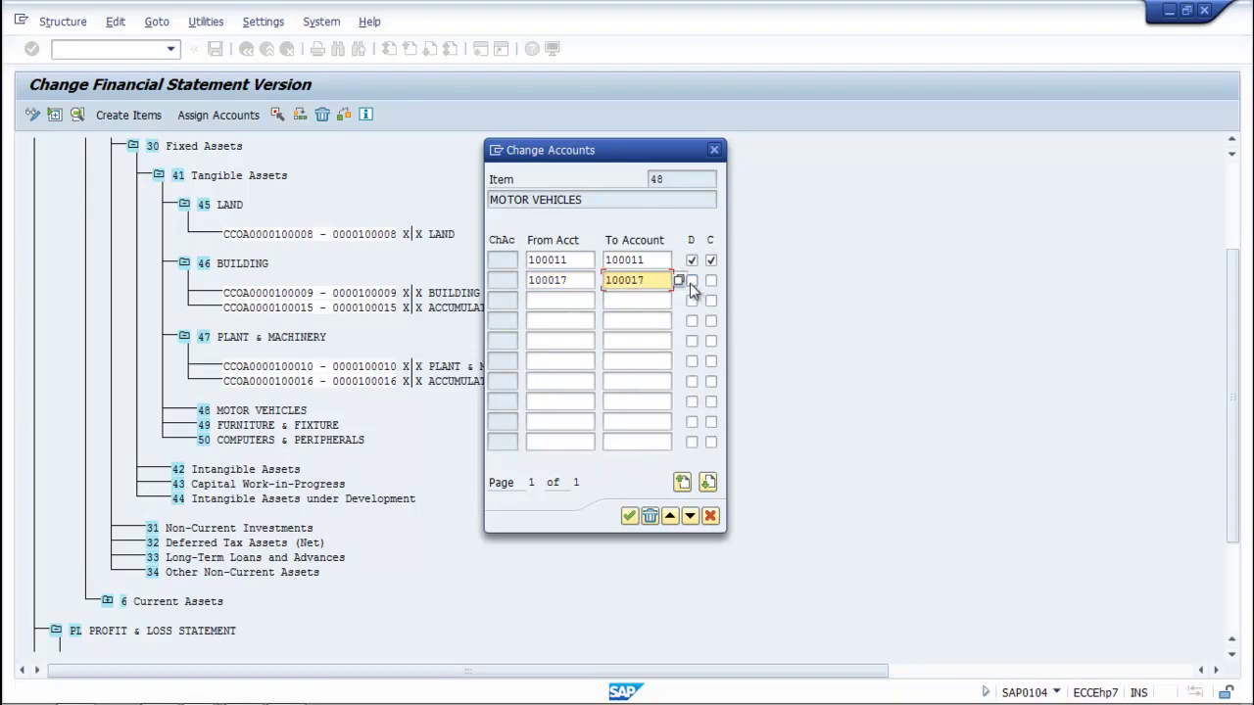
pyautogui.click(692, 280)
pyautogui.click(710, 280)
pyautogui.click(629, 516)
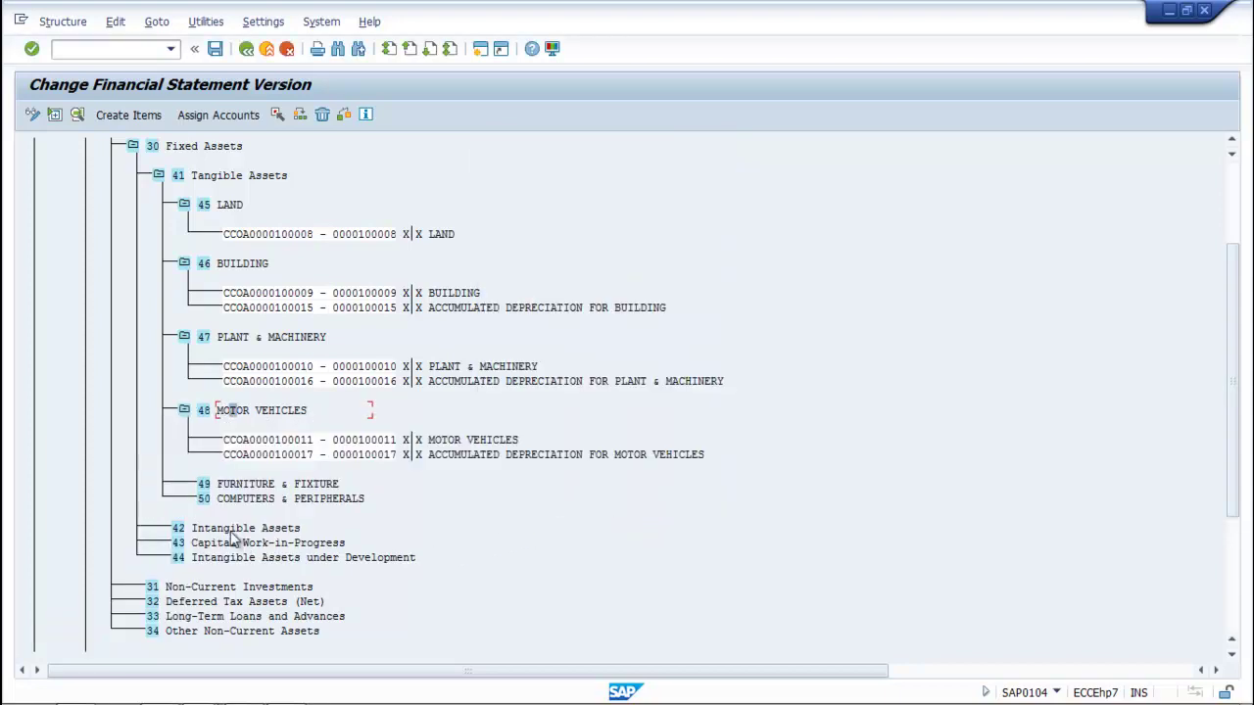
# Open the account assignment for the FURNITURE & FIXTURE item and look up its G/L account in the chart of accounts list.
pyautogui.click(242, 485)
pyautogui.click(216, 115)
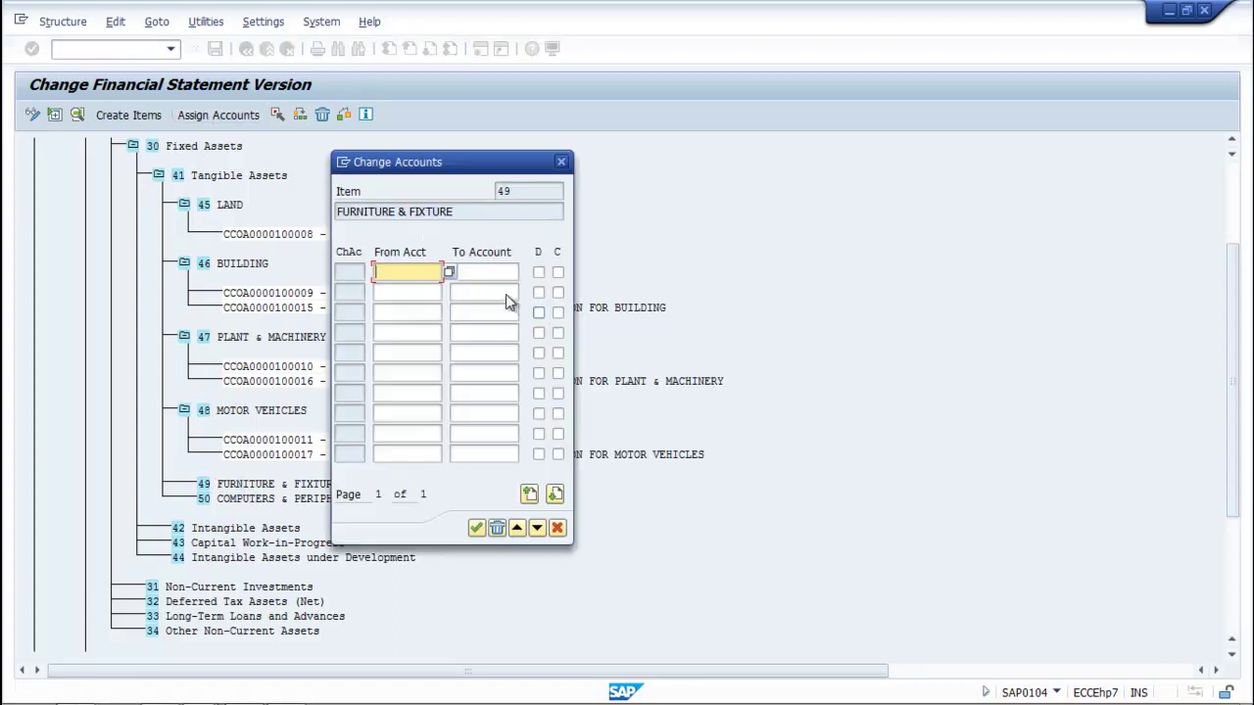
pyautogui.moveTo(474, 156); pyautogui.dragTo(706, 127)
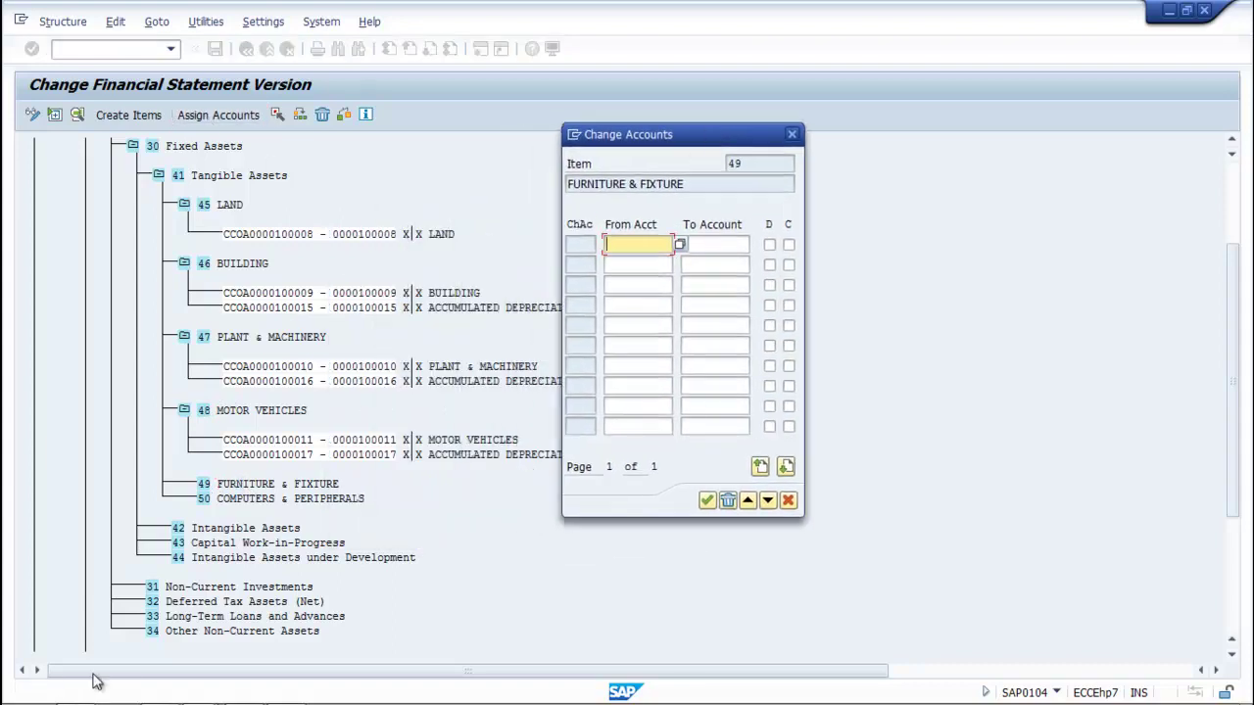
pyautogui.moveTo(198, 691)
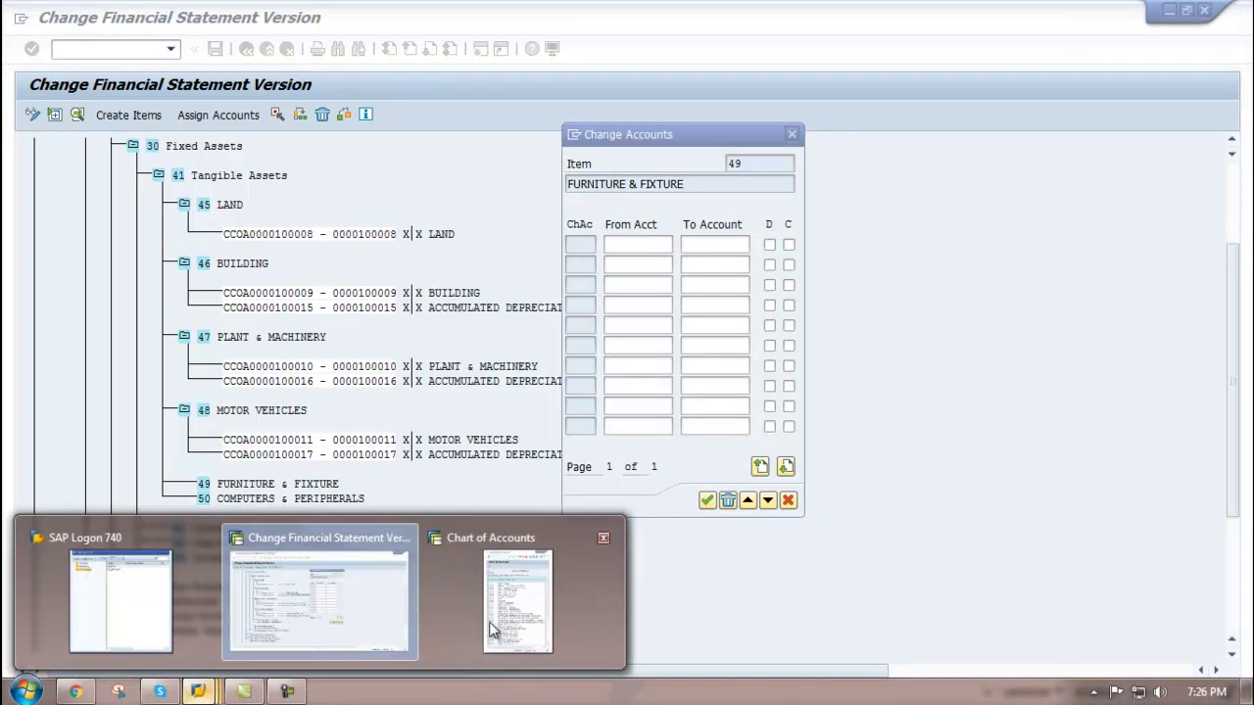
pyautogui.click(517, 623)
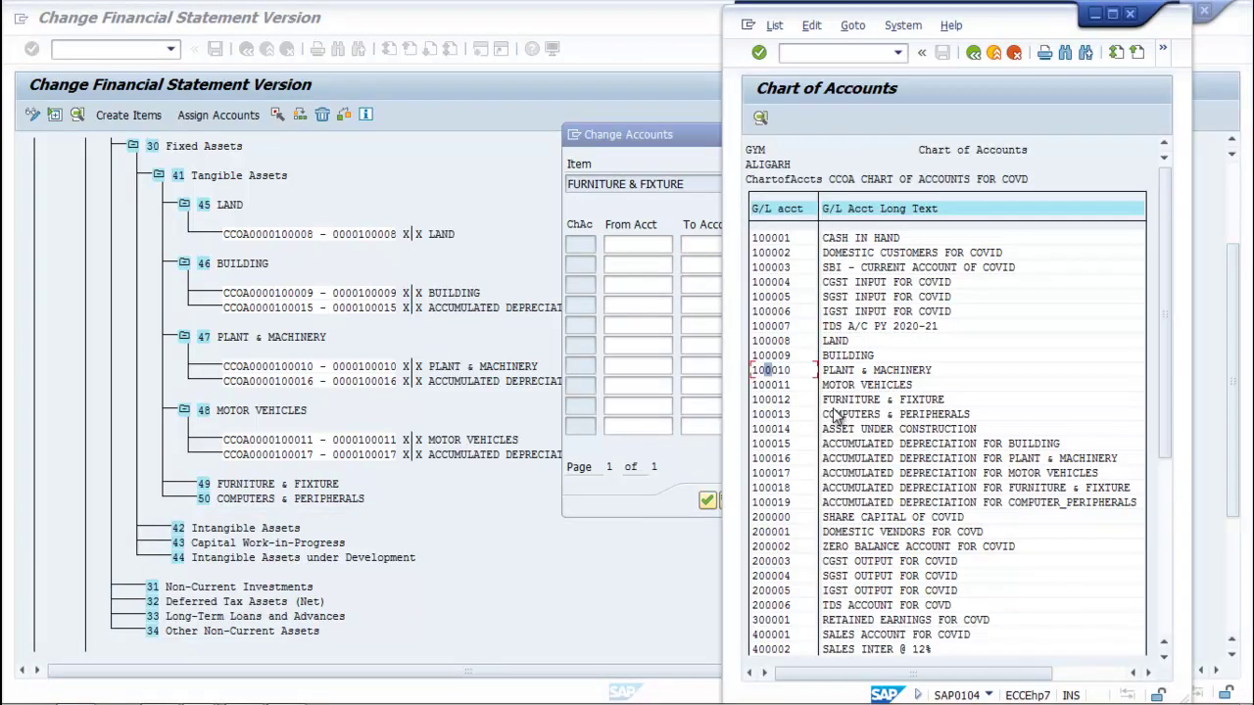
# Enter the account range 100012 to 100012 for FURNITURE & FIXTURE with both debit and credit balances.
pyautogui.click(634, 246)
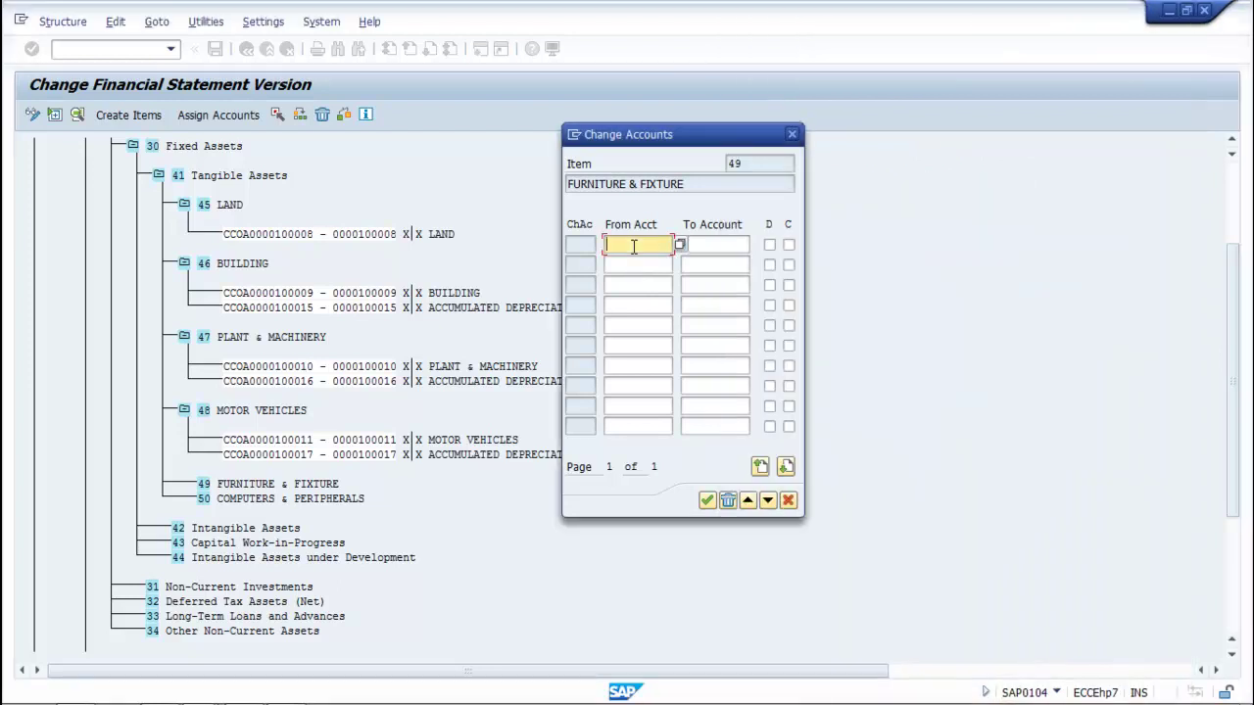
pyautogui.write('1')
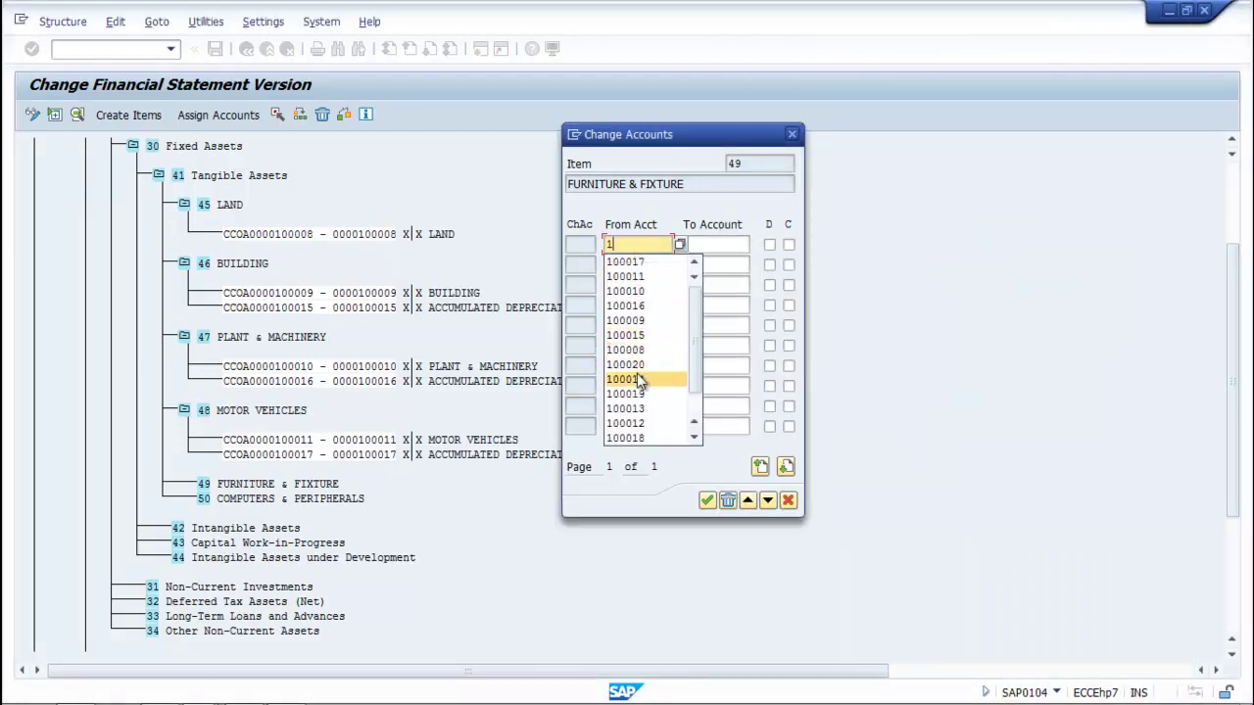
pyautogui.click(637, 427)
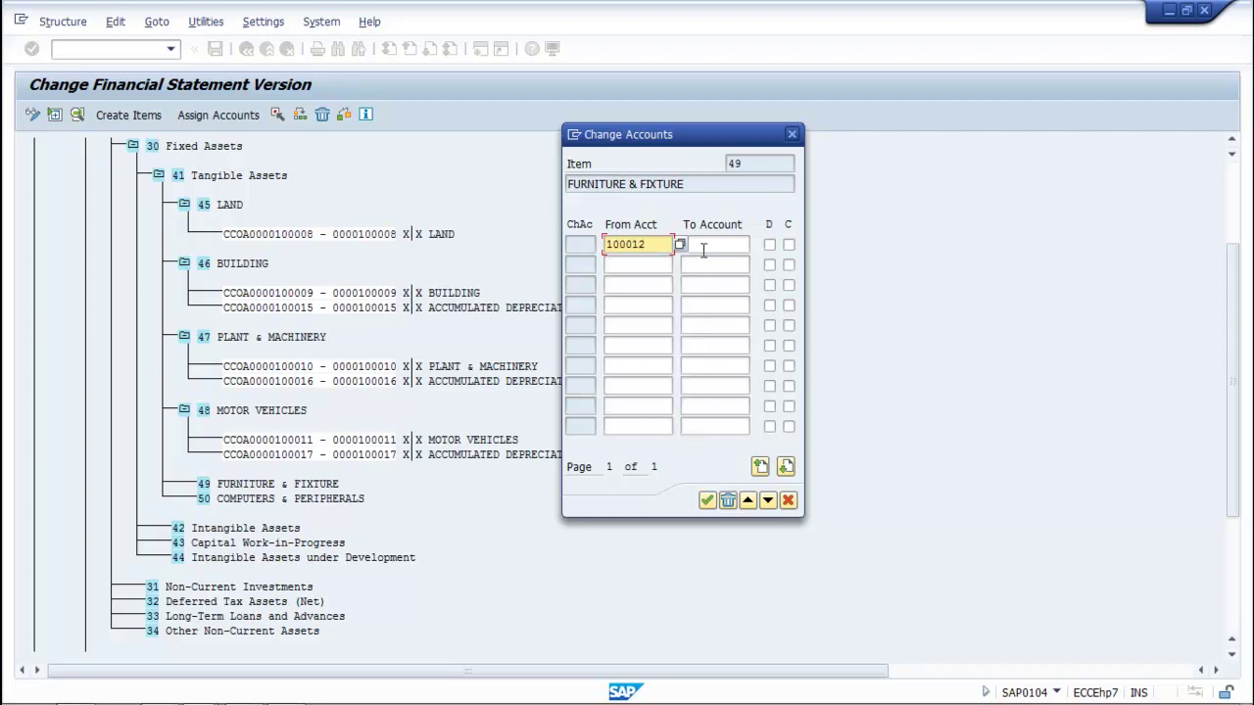
pyautogui.click(702, 247)
pyautogui.write('1')
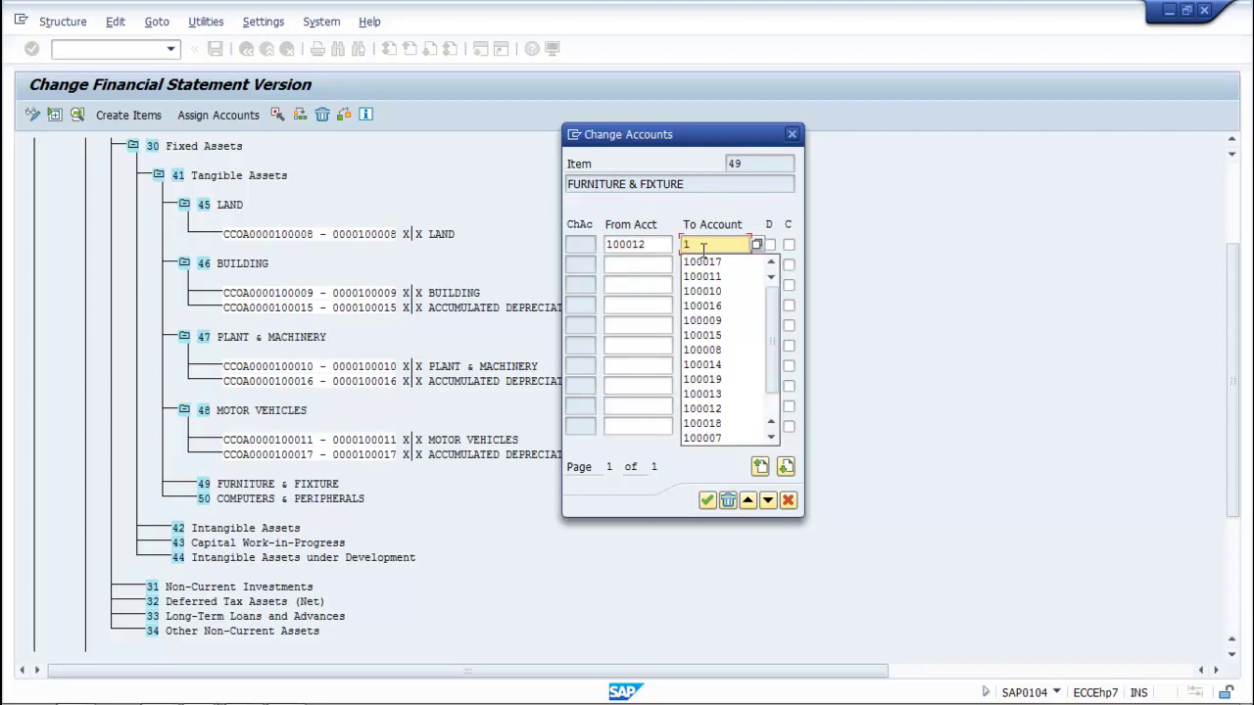
pyautogui.click(705, 408)
pyautogui.click(769, 247)
# Look up the accumulated depreciation account for FURNITURE & FIXTURE, add range 100018 to 100018 for debit and credit balances, and accept the assignment.
pyautogui.click(653, 265)
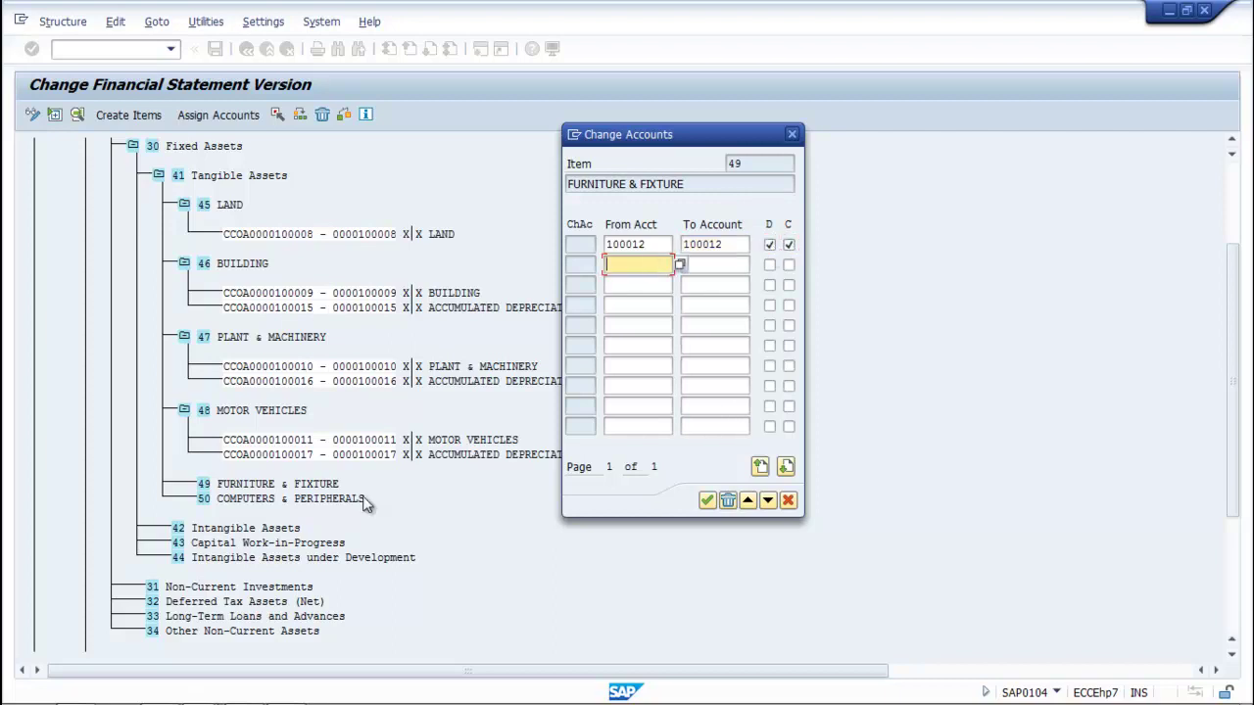
pyautogui.moveTo(197, 691)
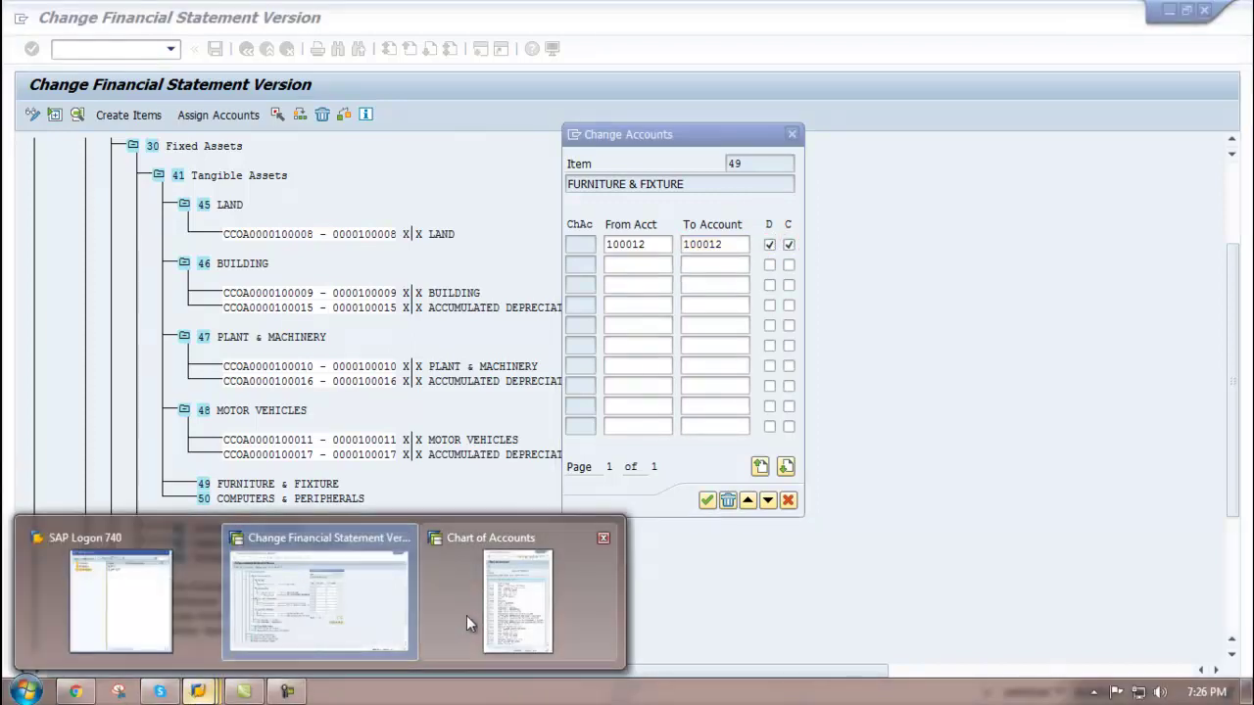
pyautogui.click(506, 616)
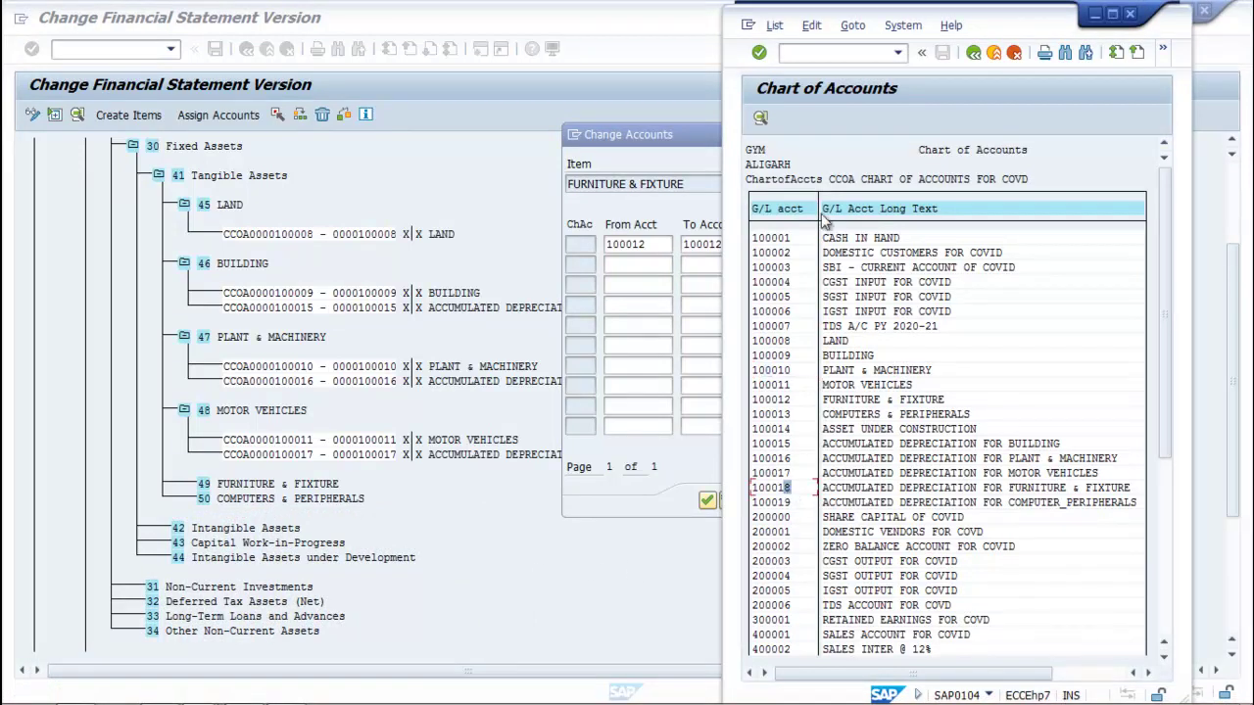
pyautogui.click(649, 265)
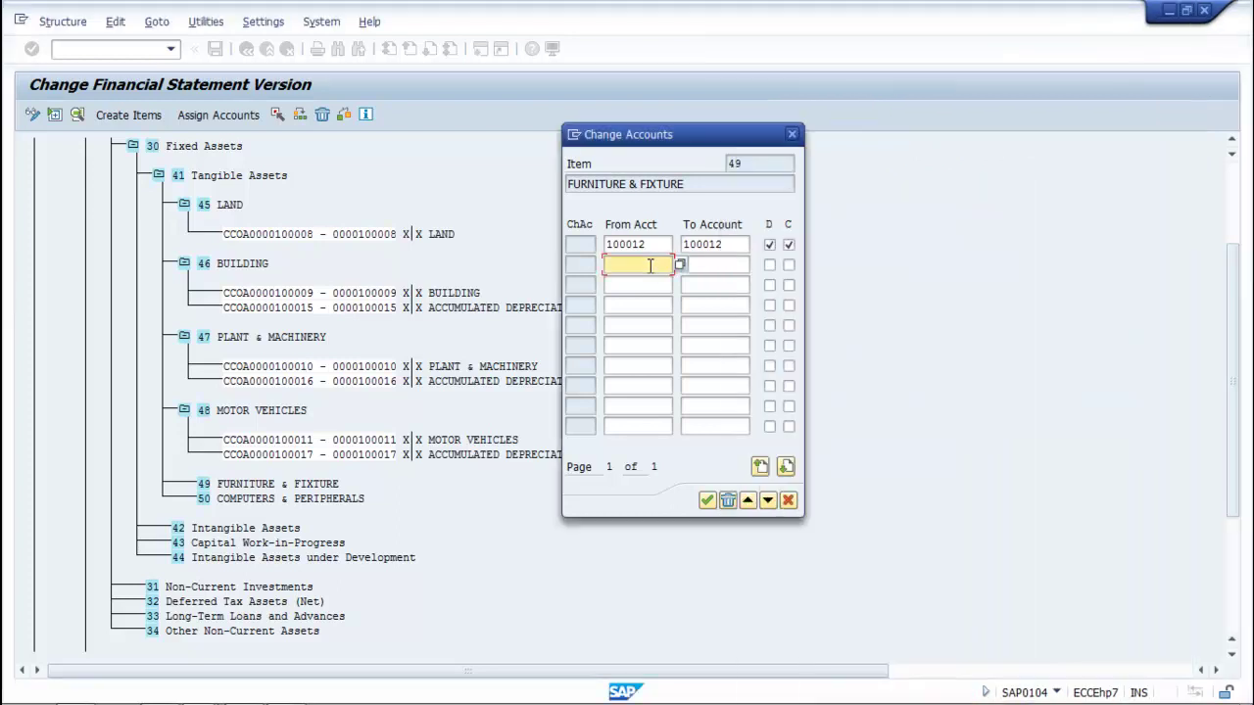
pyautogui.write('1')
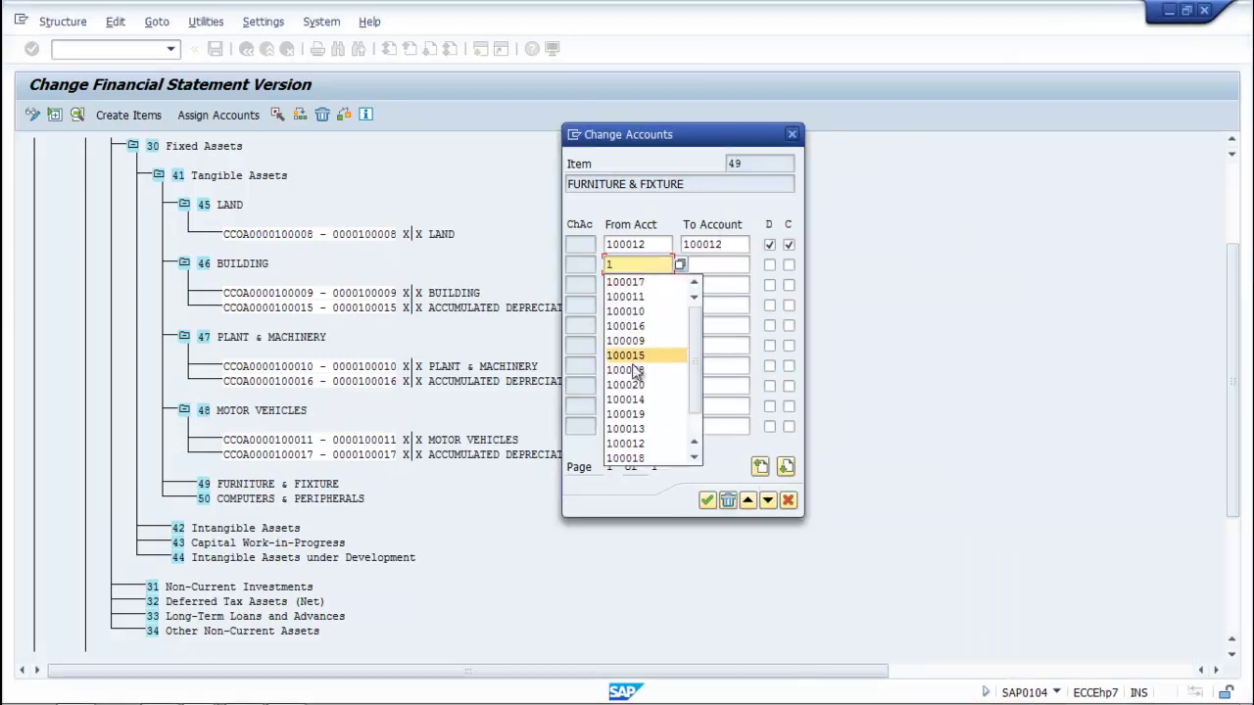
pyautogui.click(632, 457)
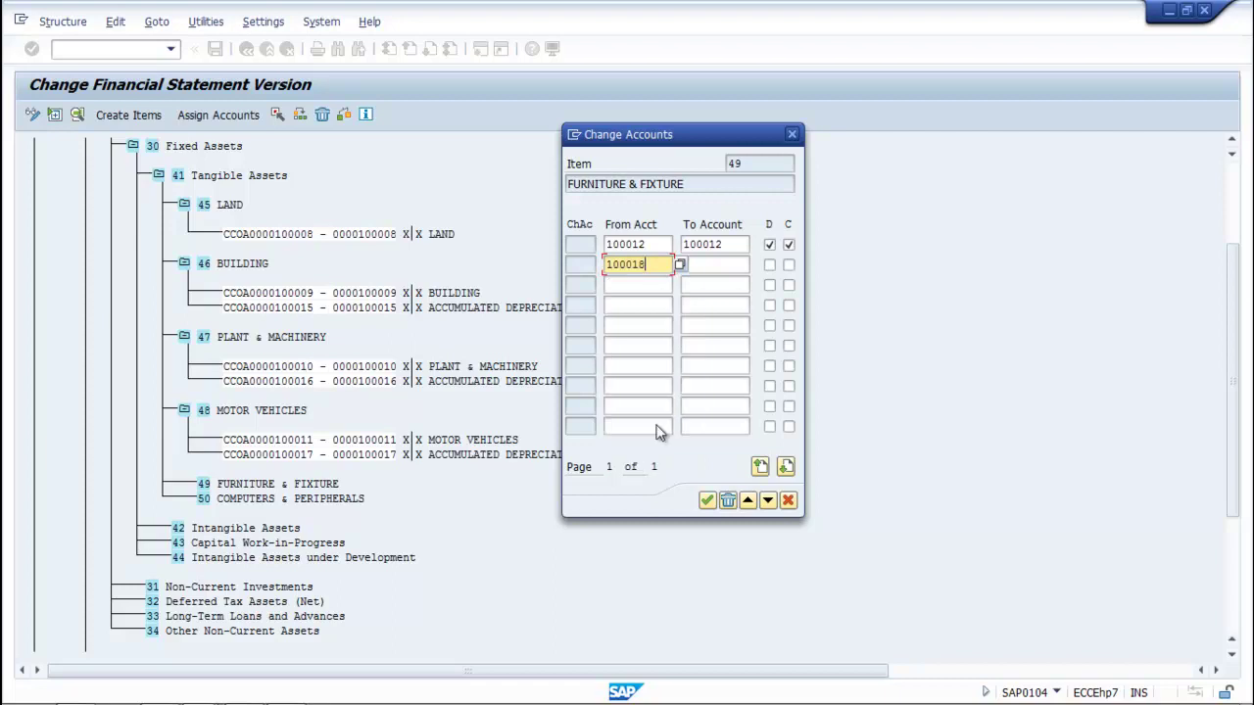
pyautogui.click(706, 264)
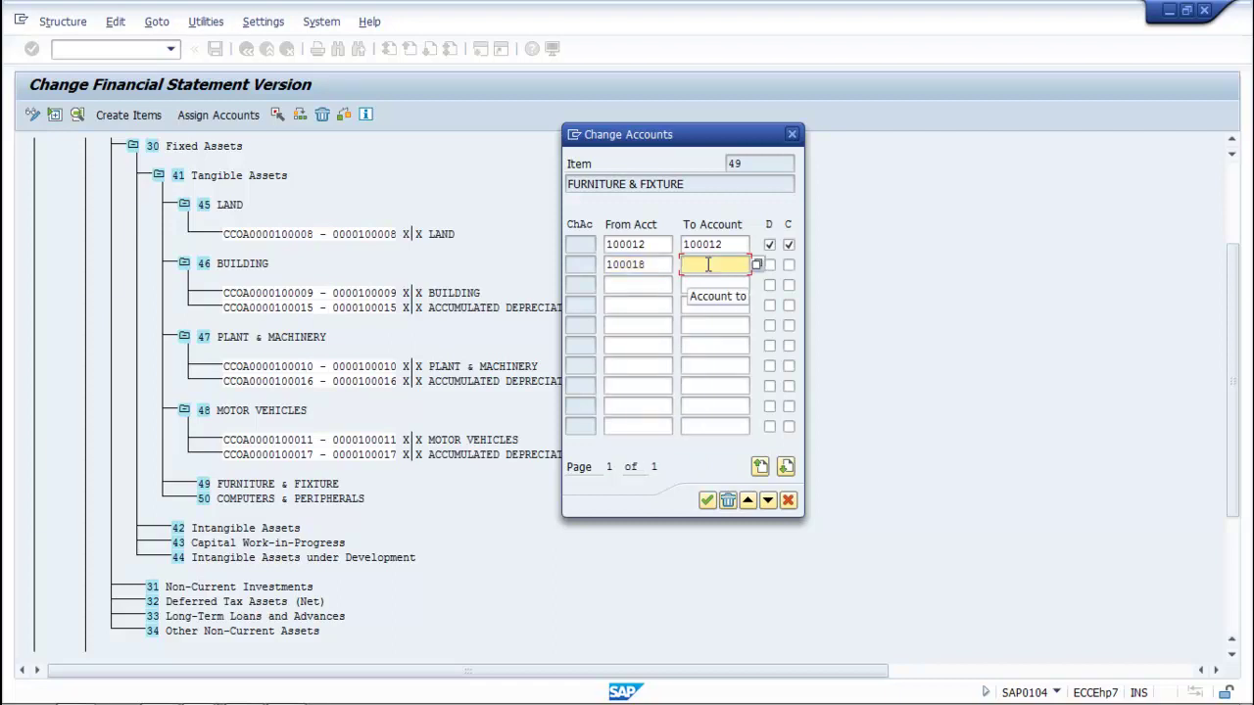
pyautogui.write('1')
pyautogui.click(714, 447)
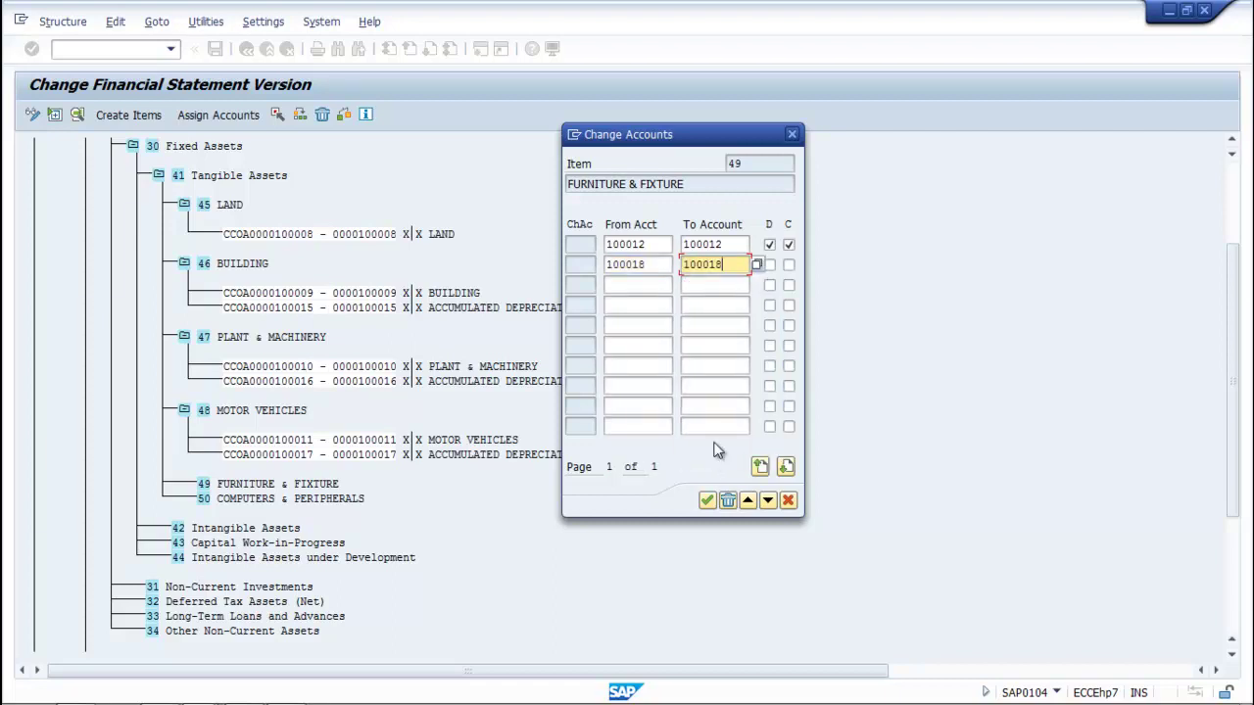
pyautogui.click(770, 266)
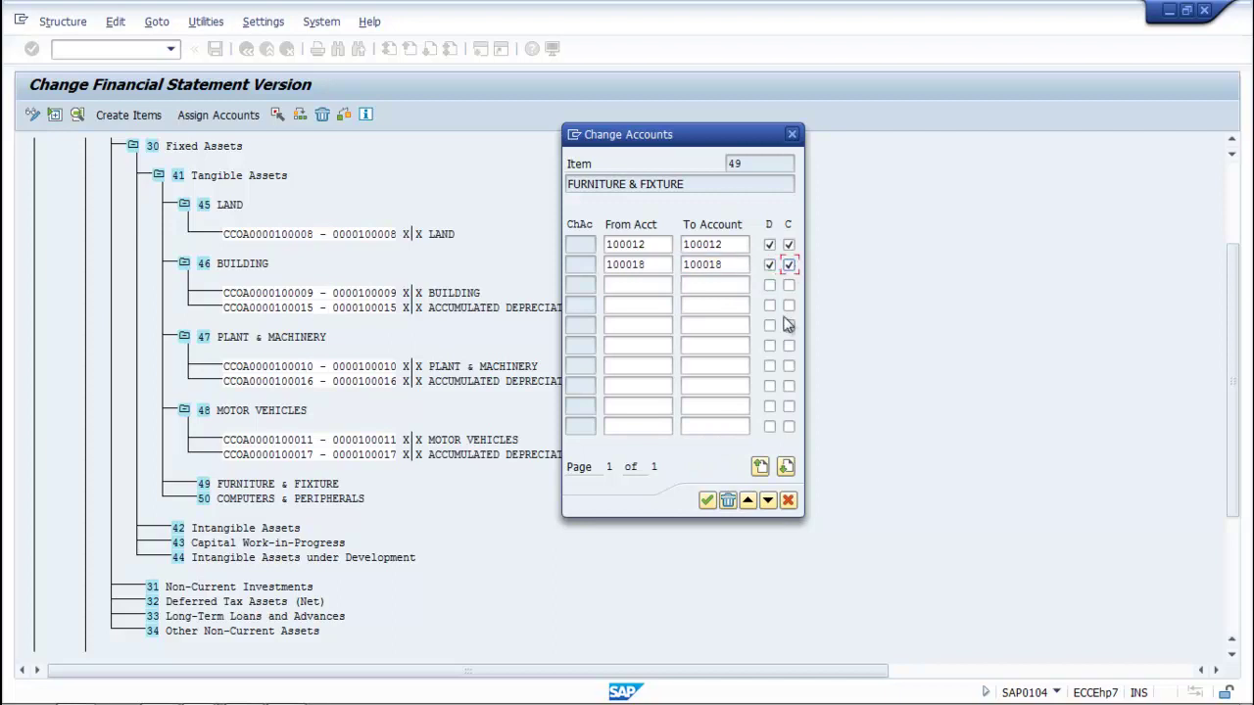
pyautogui.click(706, 502)
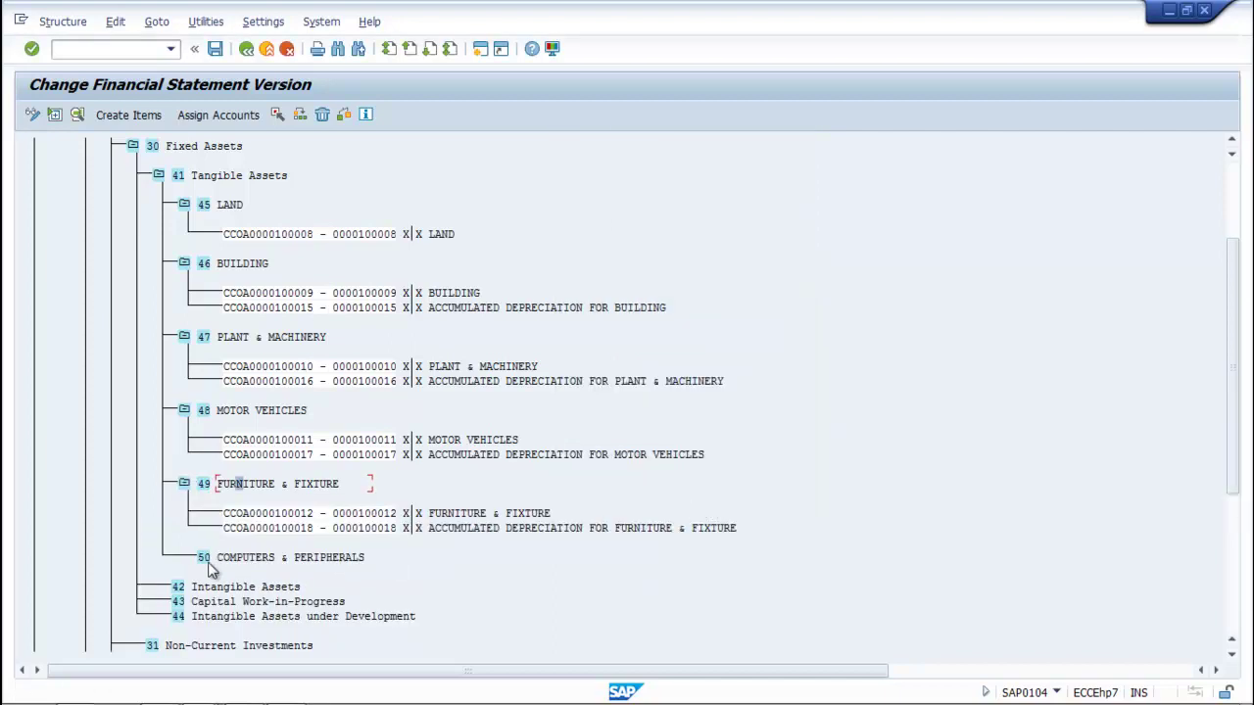
# Open the account assignment for the COMPUTERS & PERIPHERALS item and look up its G/L account in the chart of accounts list.
pyautogui.click(244, 560)
pyautogui.click(195, 115)
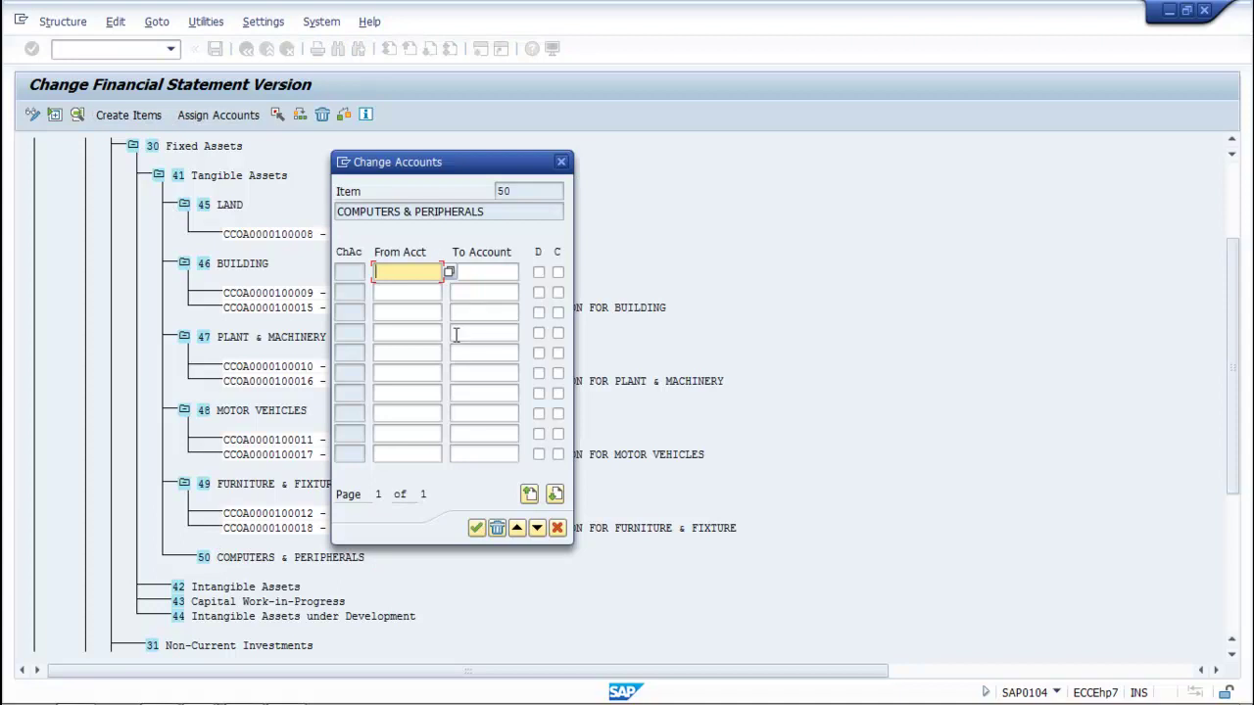
pyautogui.moveTo(450, 166); pyautogui.dragTo(586, 112)
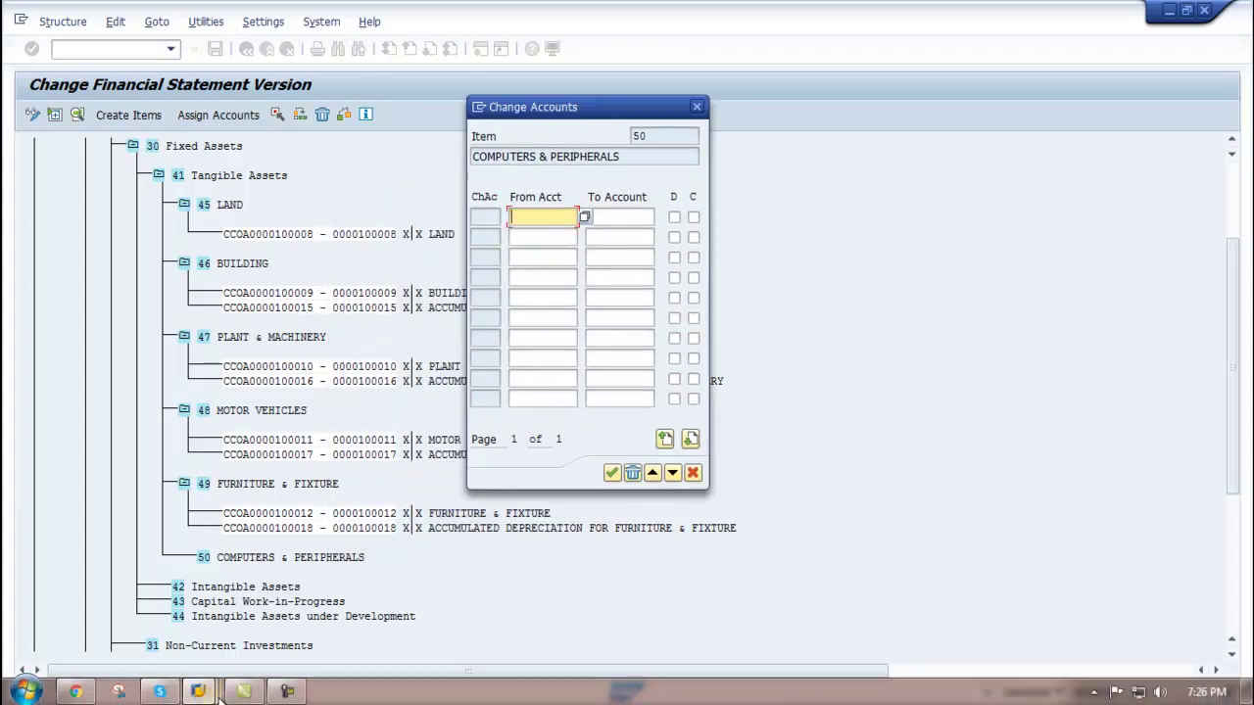
pyautogui.moveTo(204, 697)
pyautogui.click(553, 560)
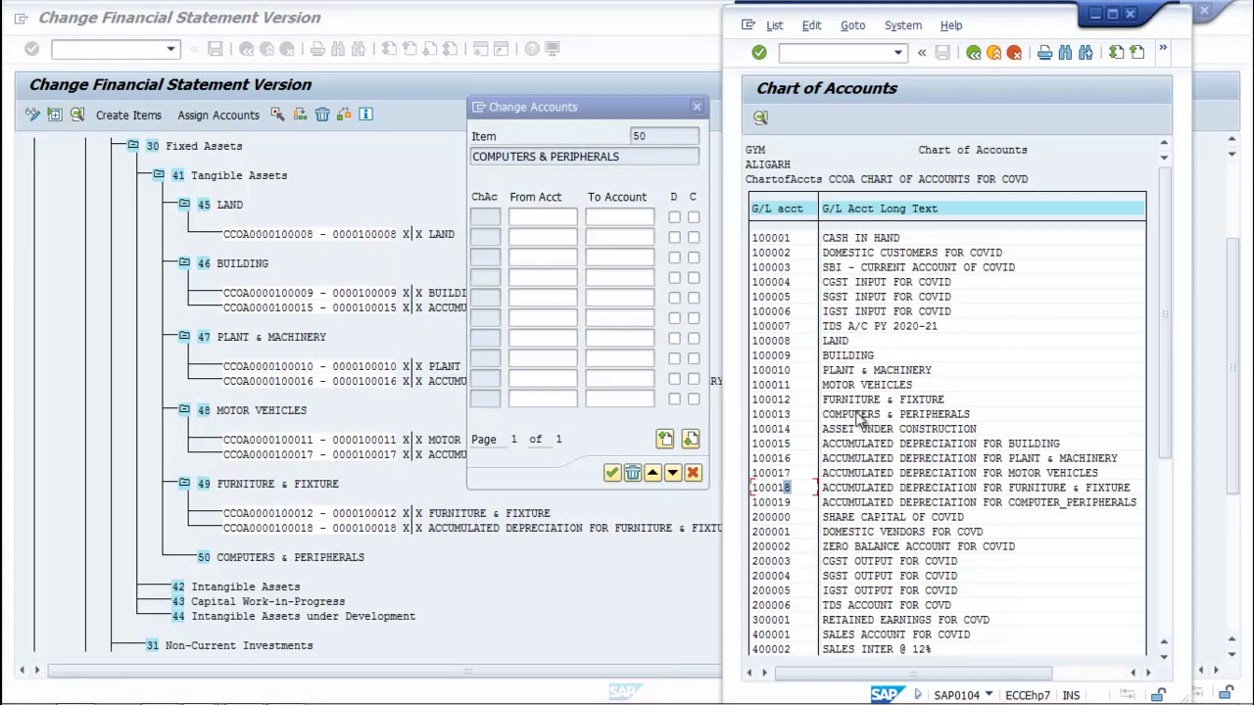
# Enter the account range 100013 to 100013 for COMPUTERS & PERIPHERALS with both debit and credit balances.
pyautogui.click(533, 216)
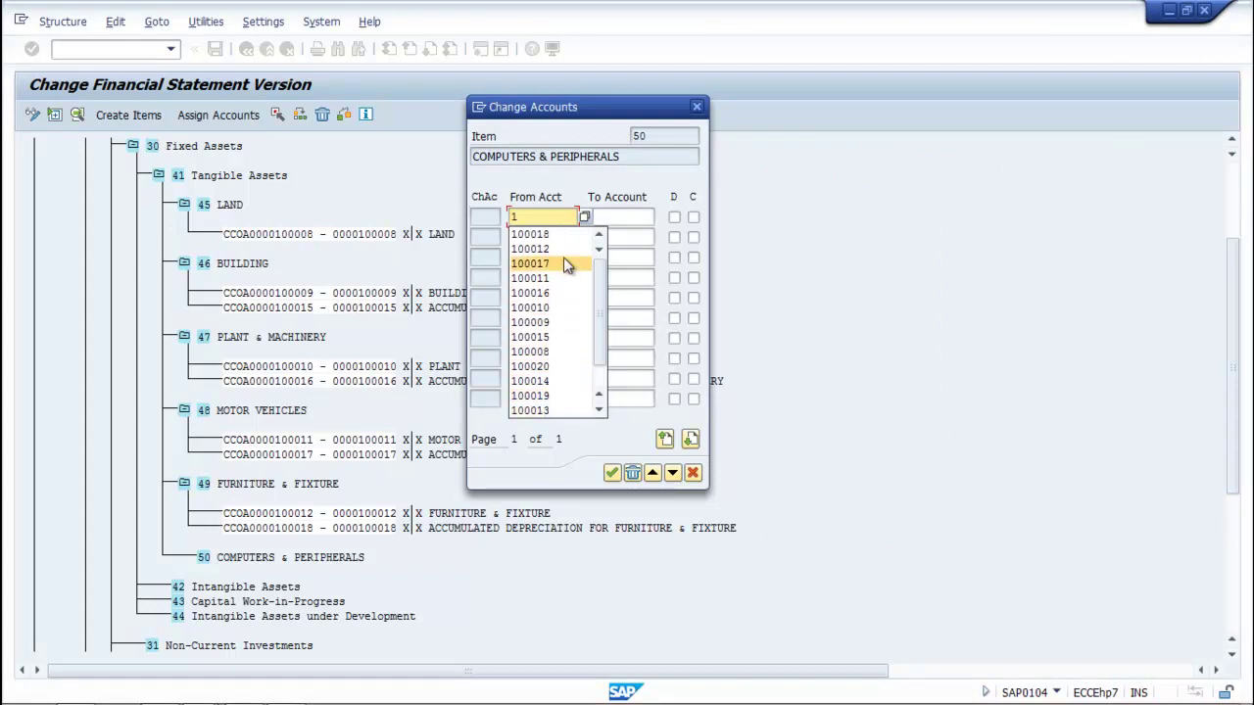
pyautogui.click(554, 411)
pyautogui.click(618, 217)
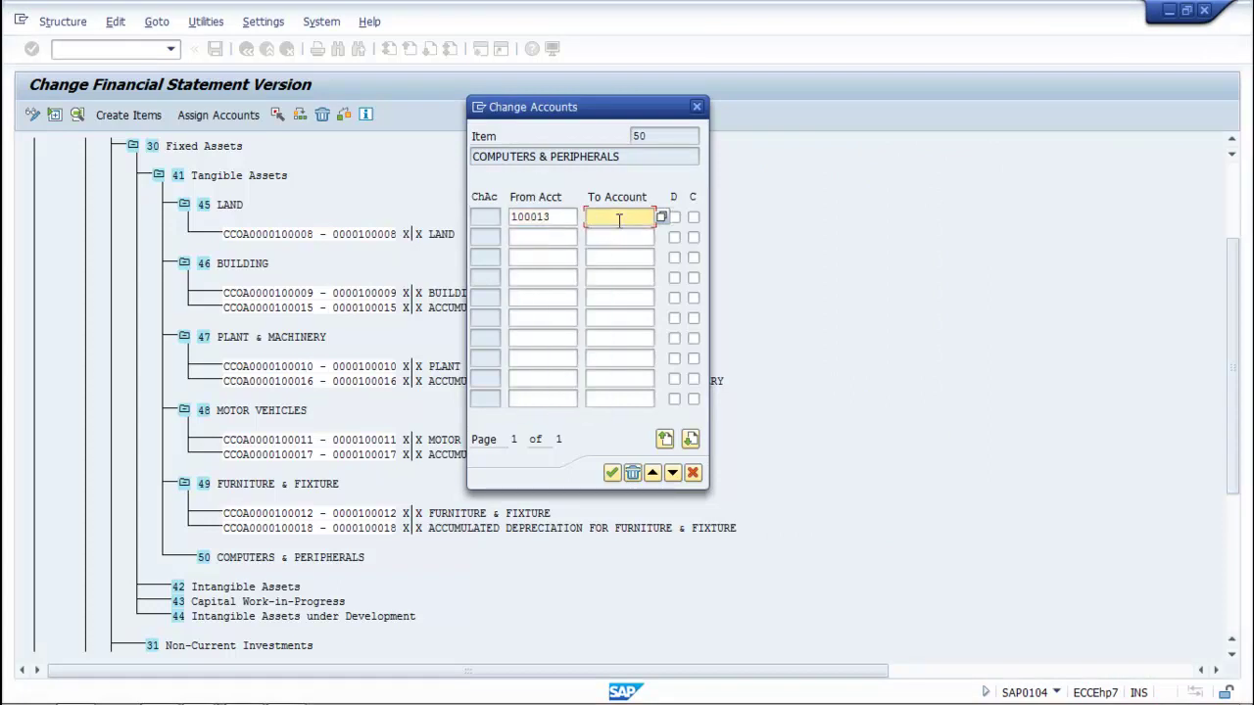
pyautogui.write('1')
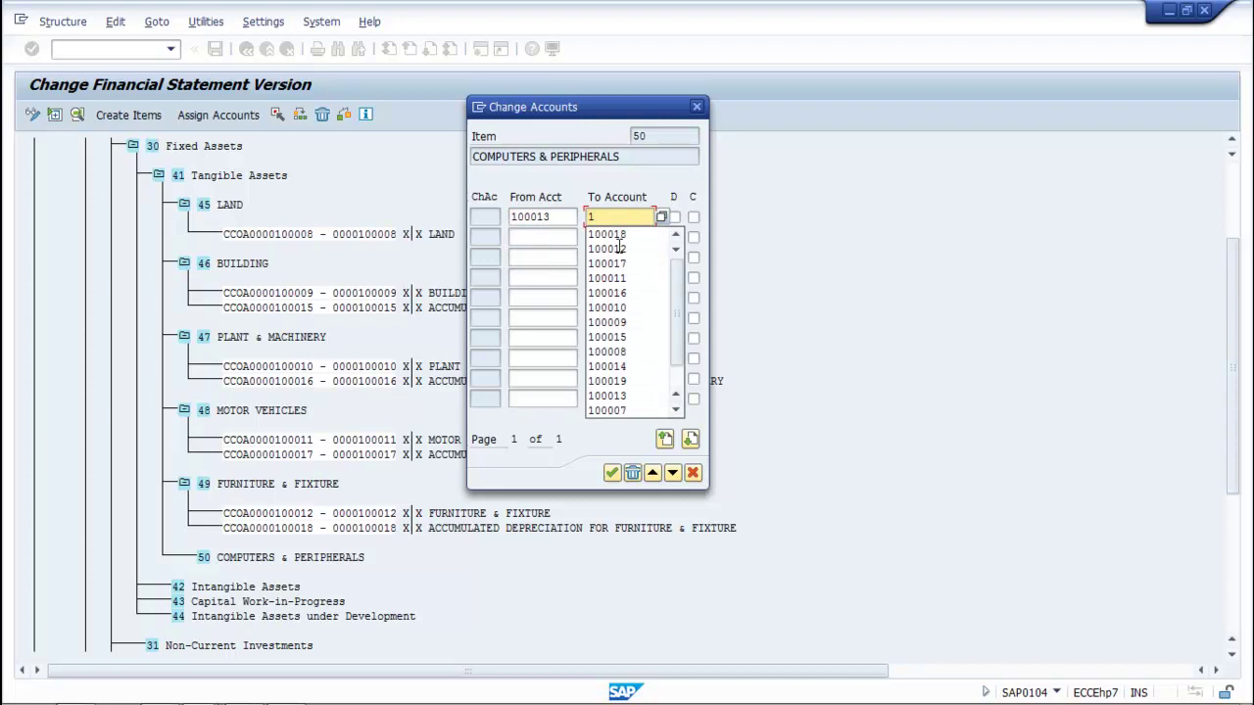
pyautogui.click(619, 396)
pyautogui.click(674, 217)
pyautogui.click(692, 217)
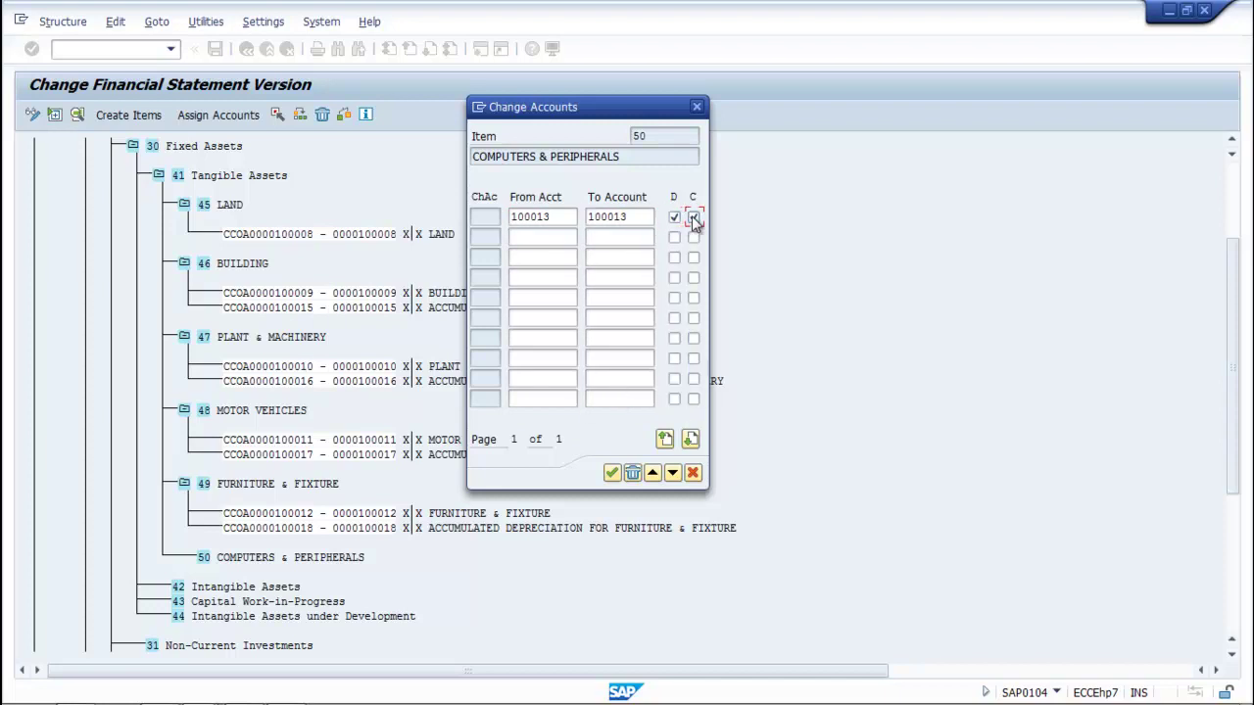
# Look up the accumulated depreciation account for COMPUTERS & PERIPHERALS, add range 100019 to 100019 for debit and credit balances, and accept the assignment.
pyautogui.click(568, 237)
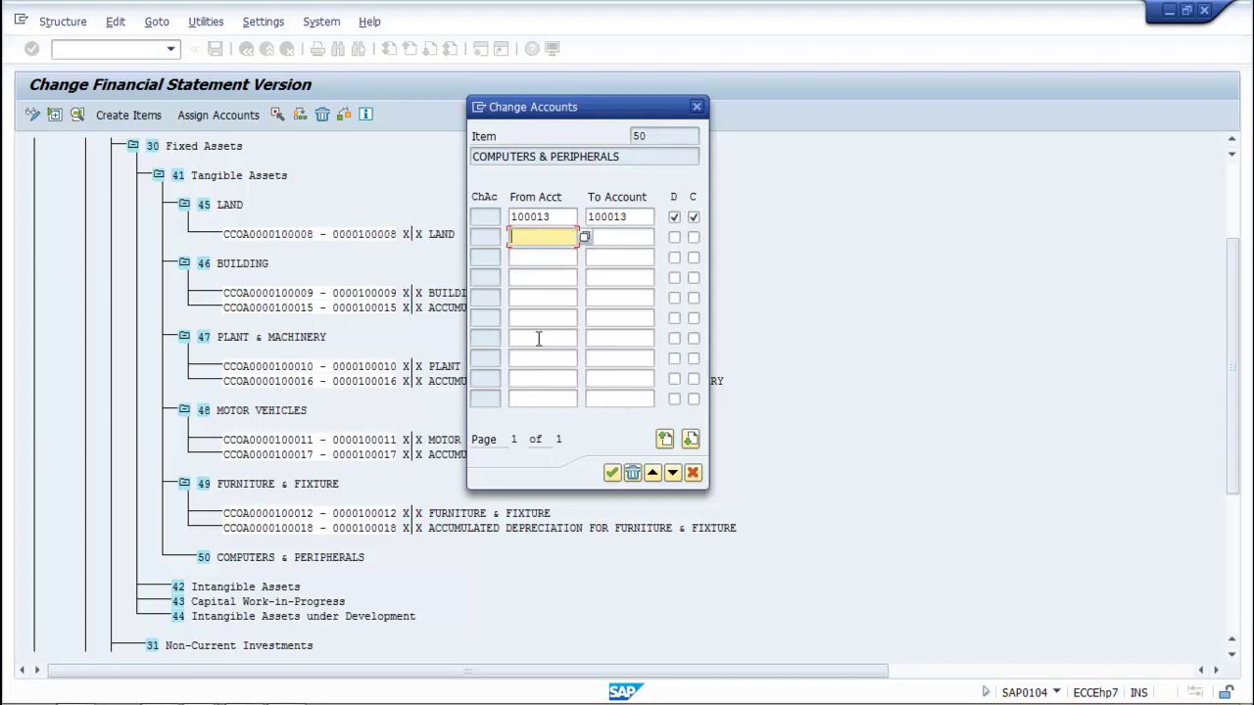
pyautogui.moveTo(250, 697)
pyautogui.moveTo(198, 691)
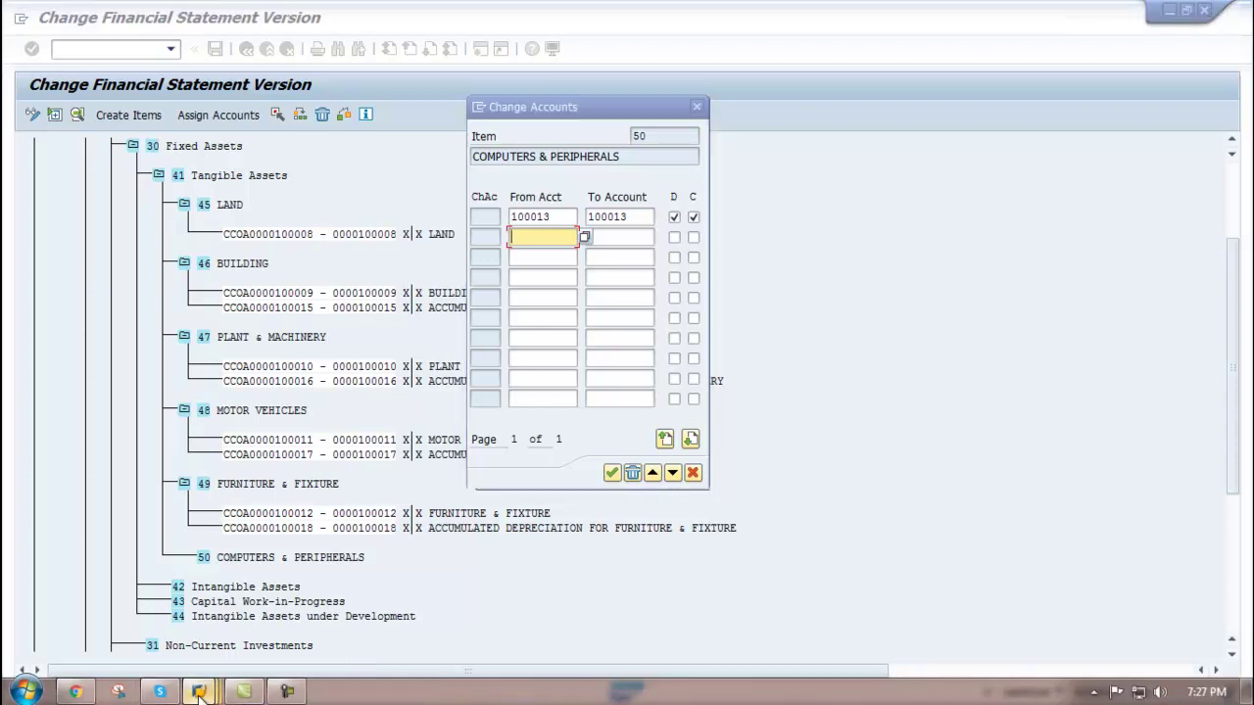
pyautogui.click(470, 617)
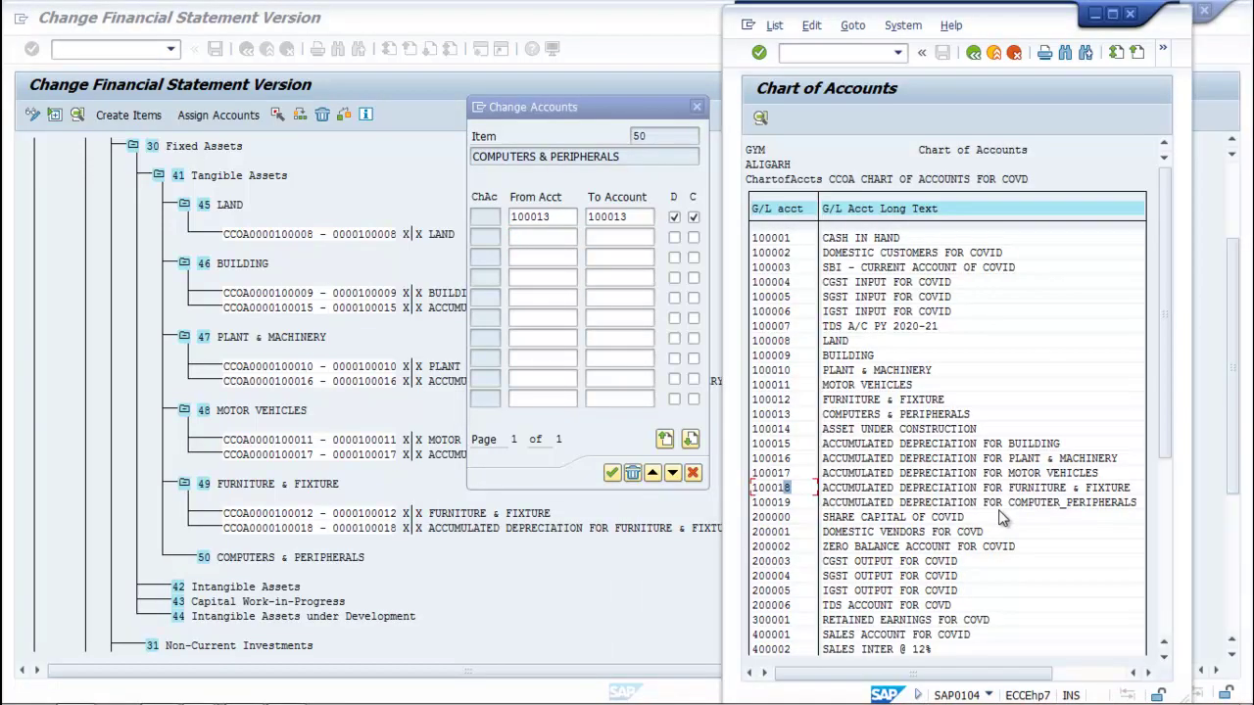
pyautogui.click(554, 236)
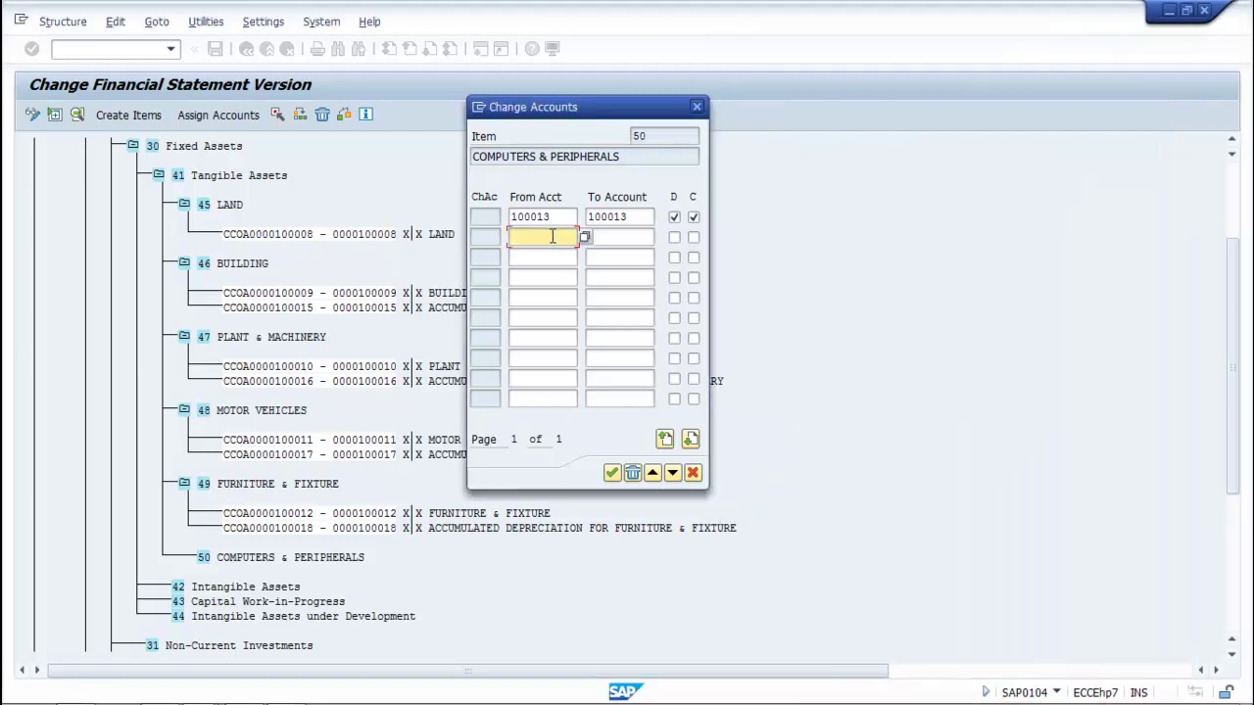
pyautogui.write('1')
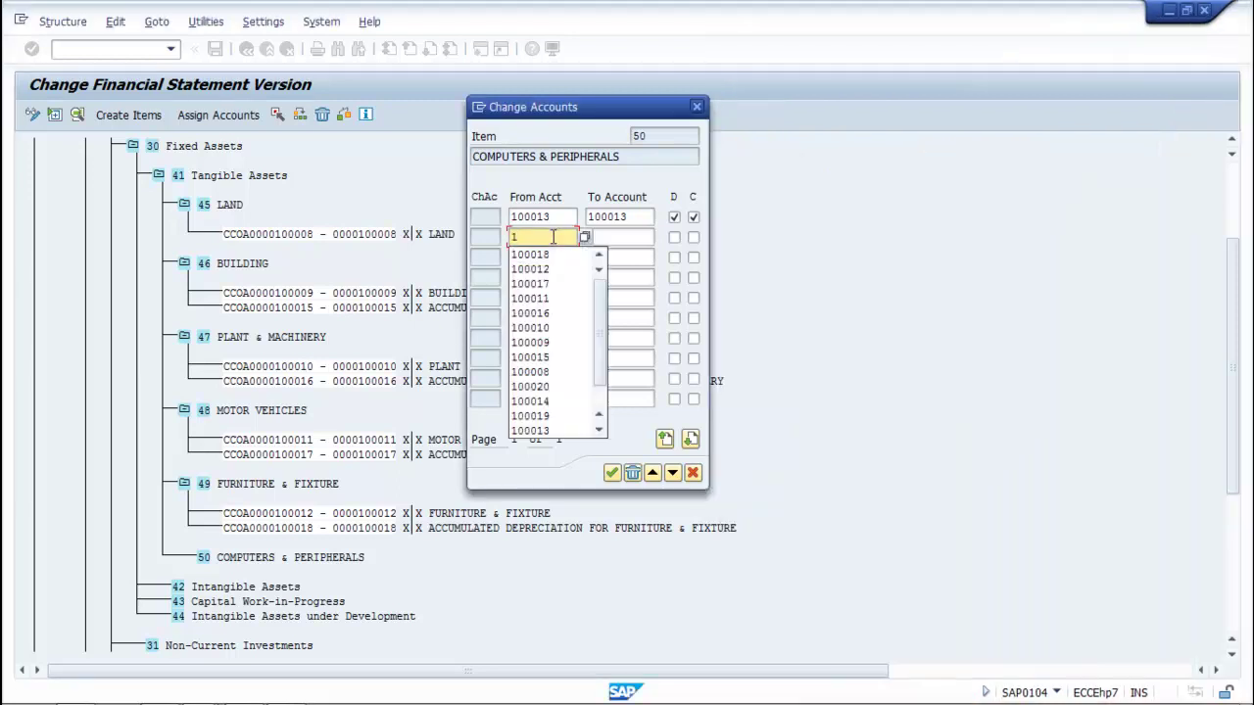
pyautogui.click(542, 416)
pyautogui.click(608, 236)
pyautogui.write('1')
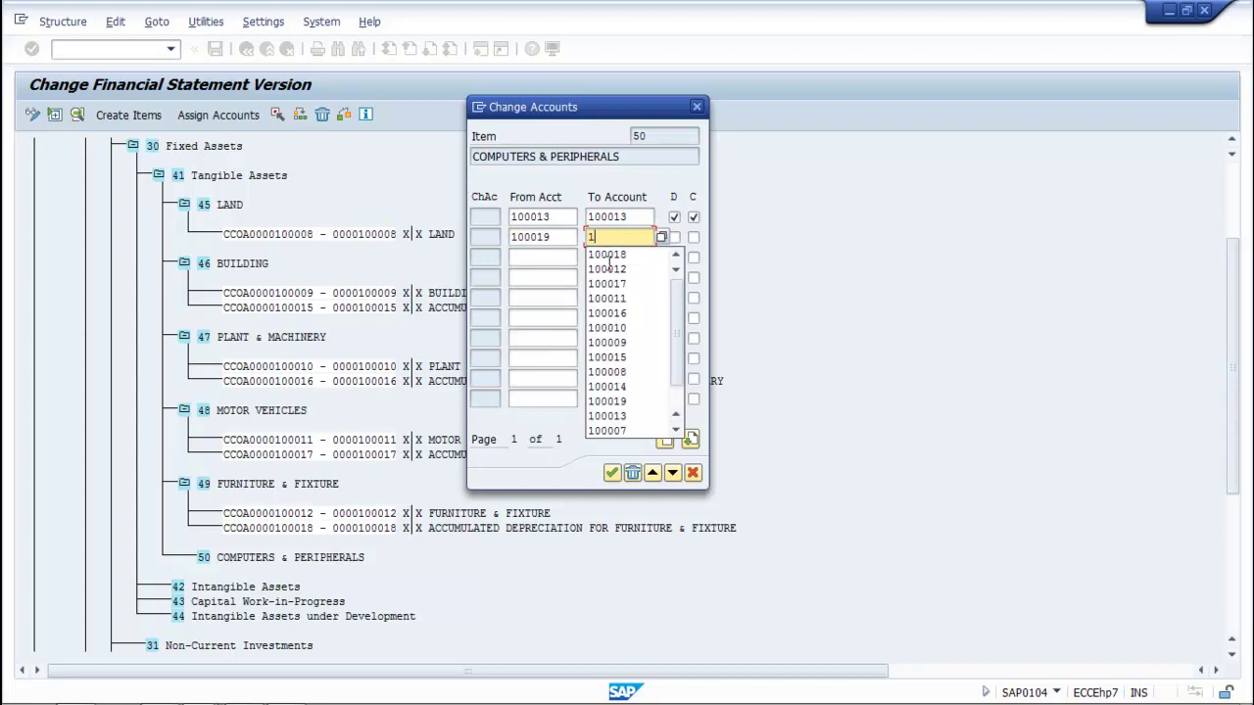
pyautogui.click(617, 415)
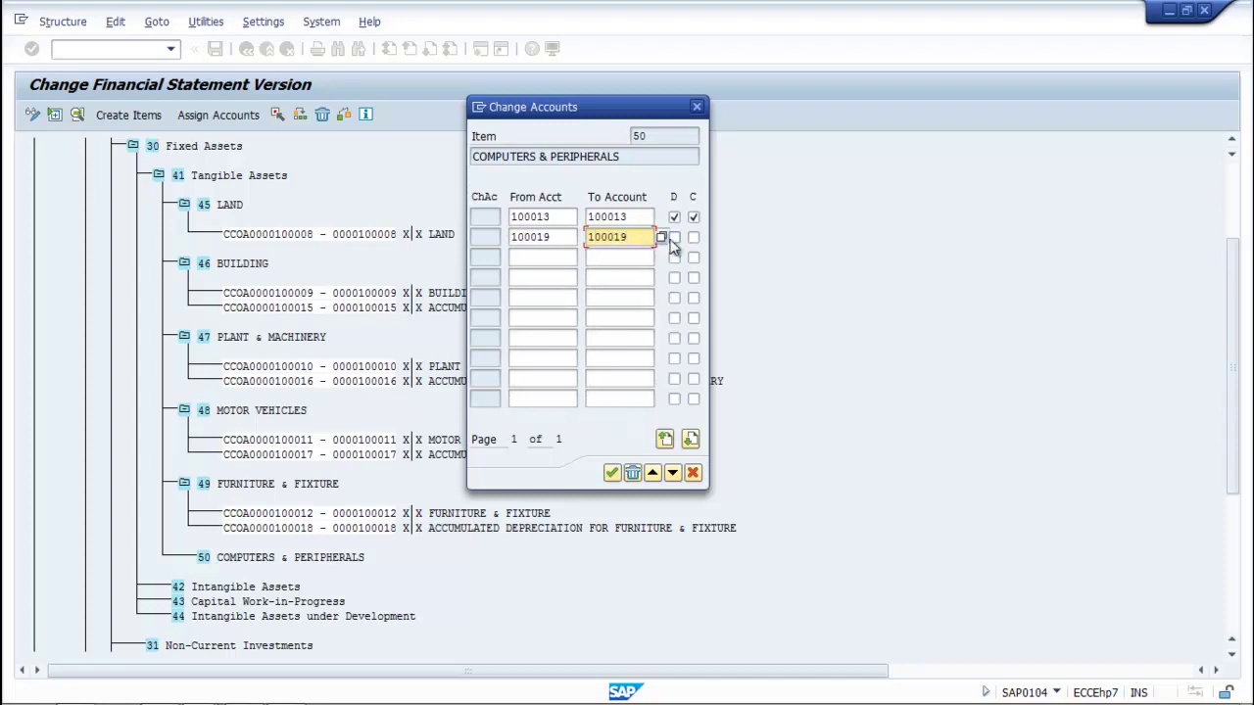
pyautogui.click(674, 237)
pyautogui.click(692, 237)
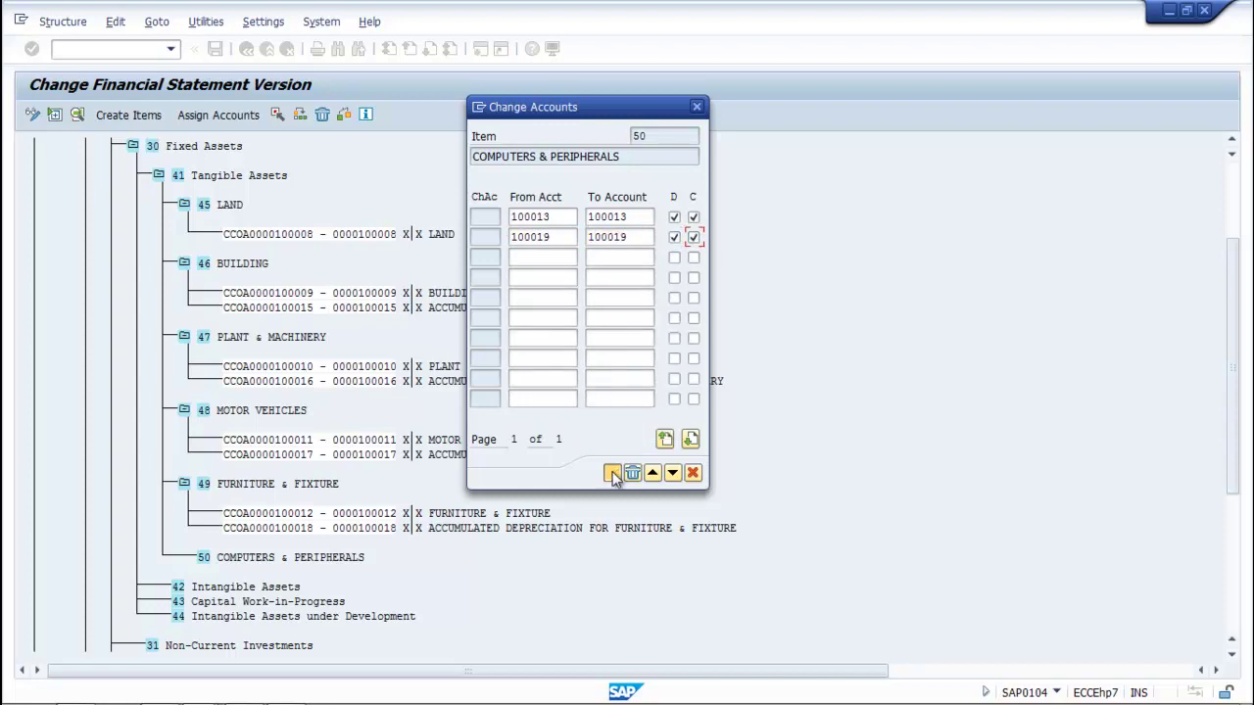
pyautogui.click(611, 474)
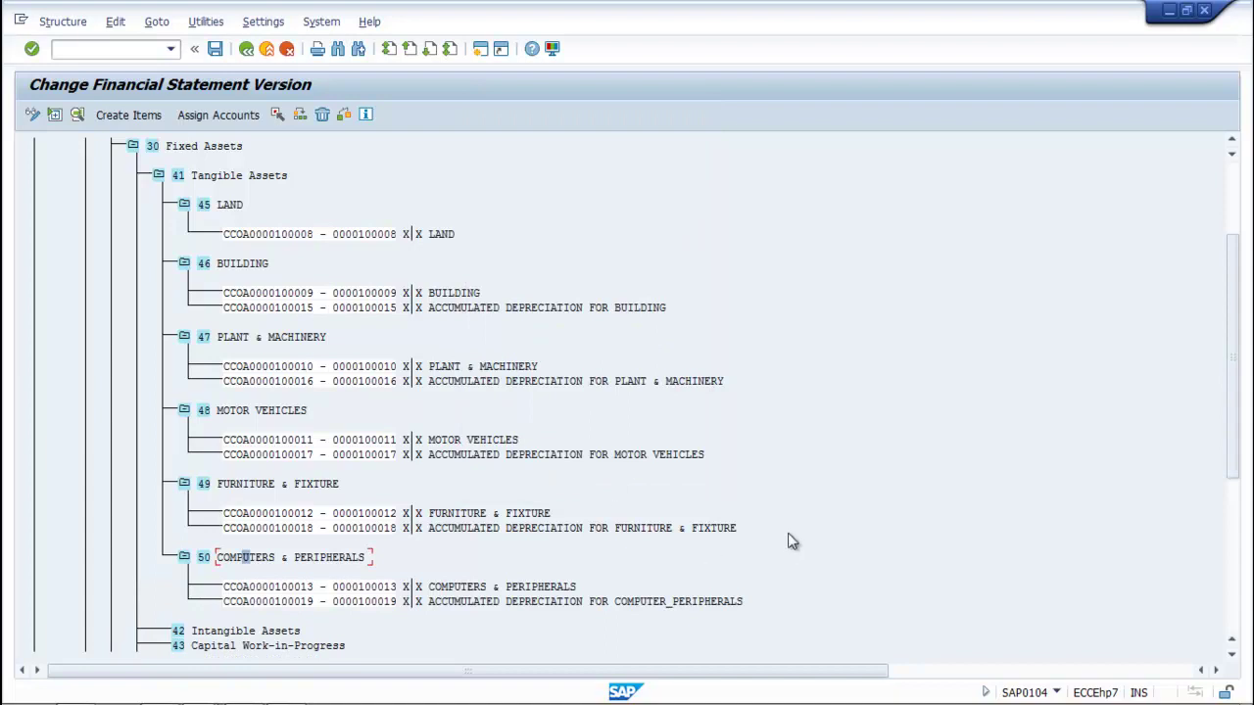
# Save the financial statement version under customizing request EH7K900929.
pyautogui.scroll(-1, 792, 541)
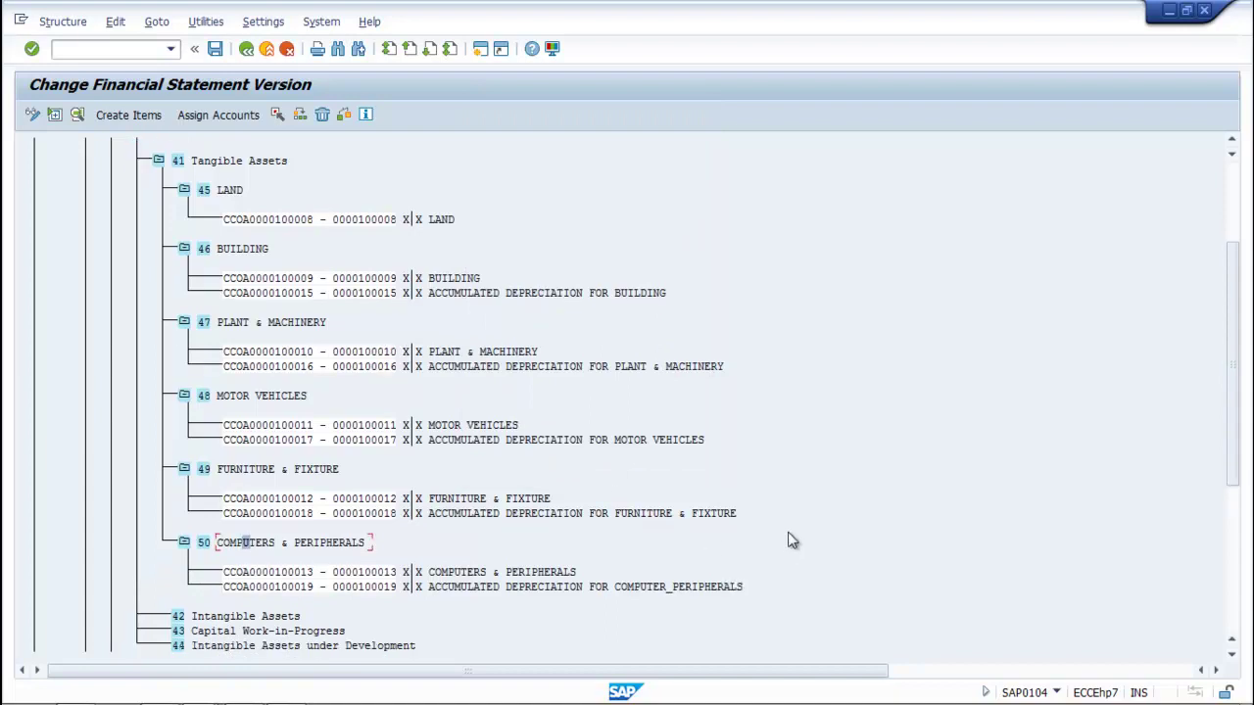
pyautogui.click(216, 50)
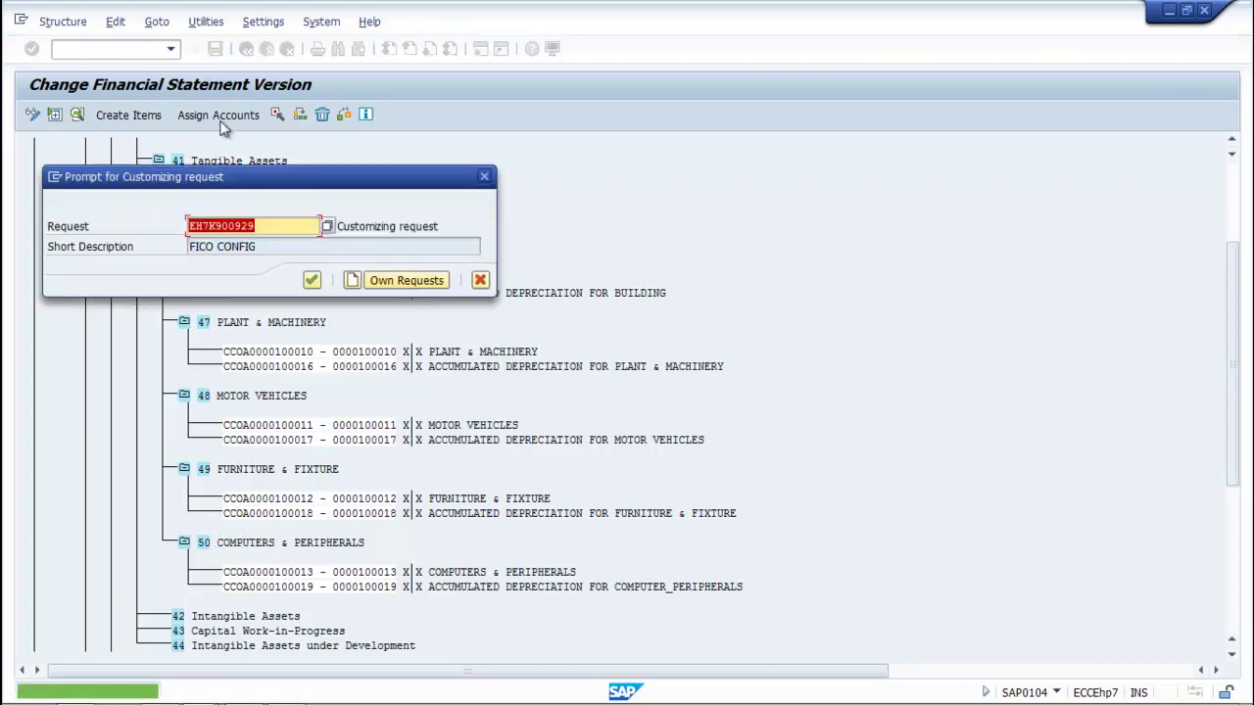
pyautogui.click(311, 281)
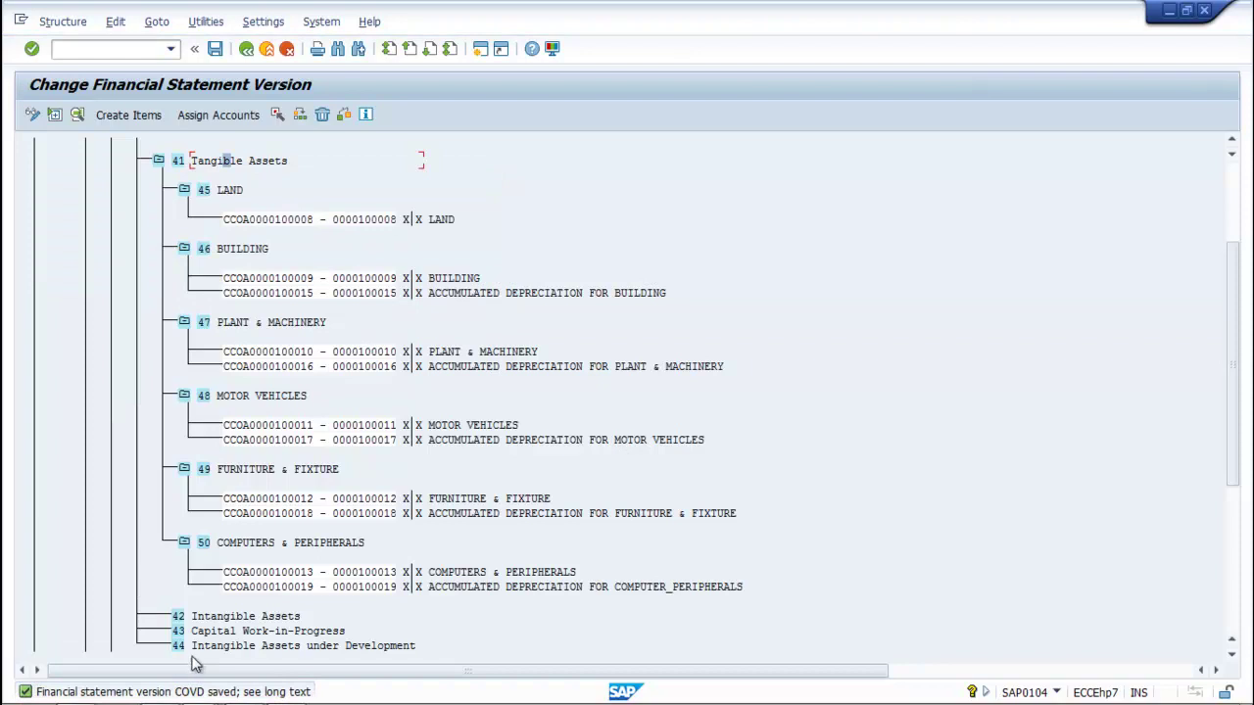
# Open the account assignment for Capital Work-in-Progress and locate the ASSET UNDER CONSTRUCTION account in the chart of accounts list.
pyautogui.moveTo(198, 695)
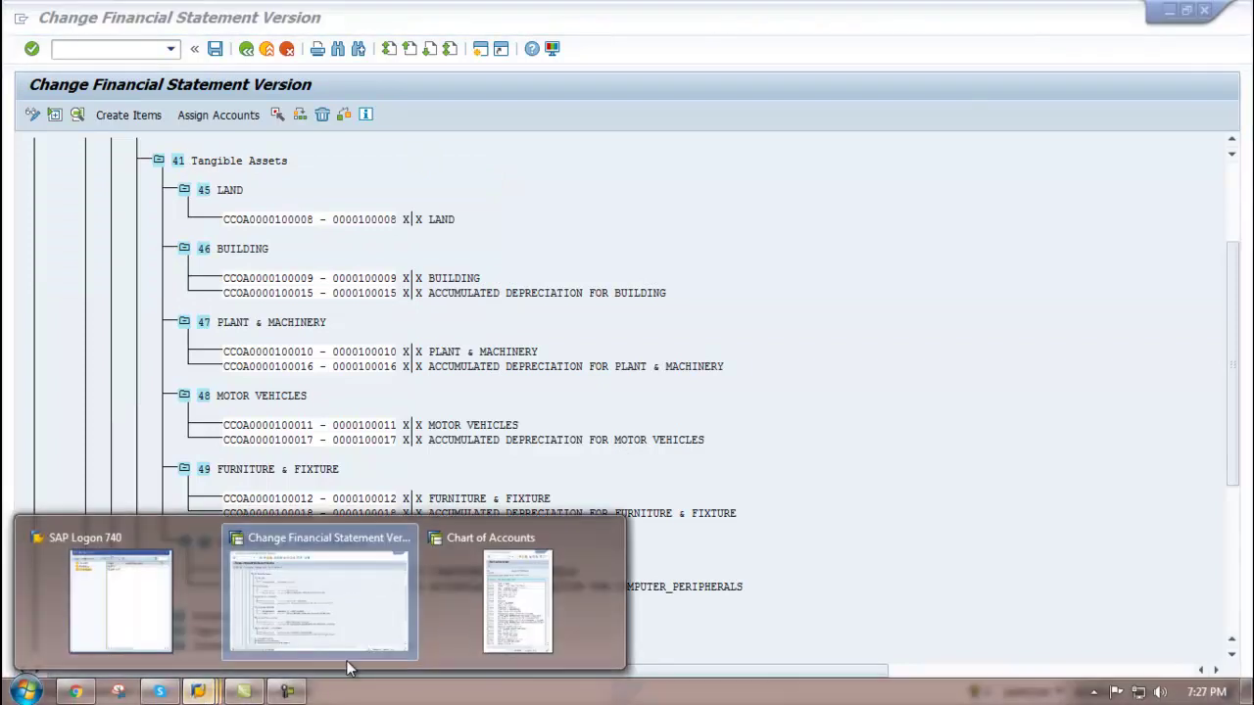
pyautogui.click(492, 612)
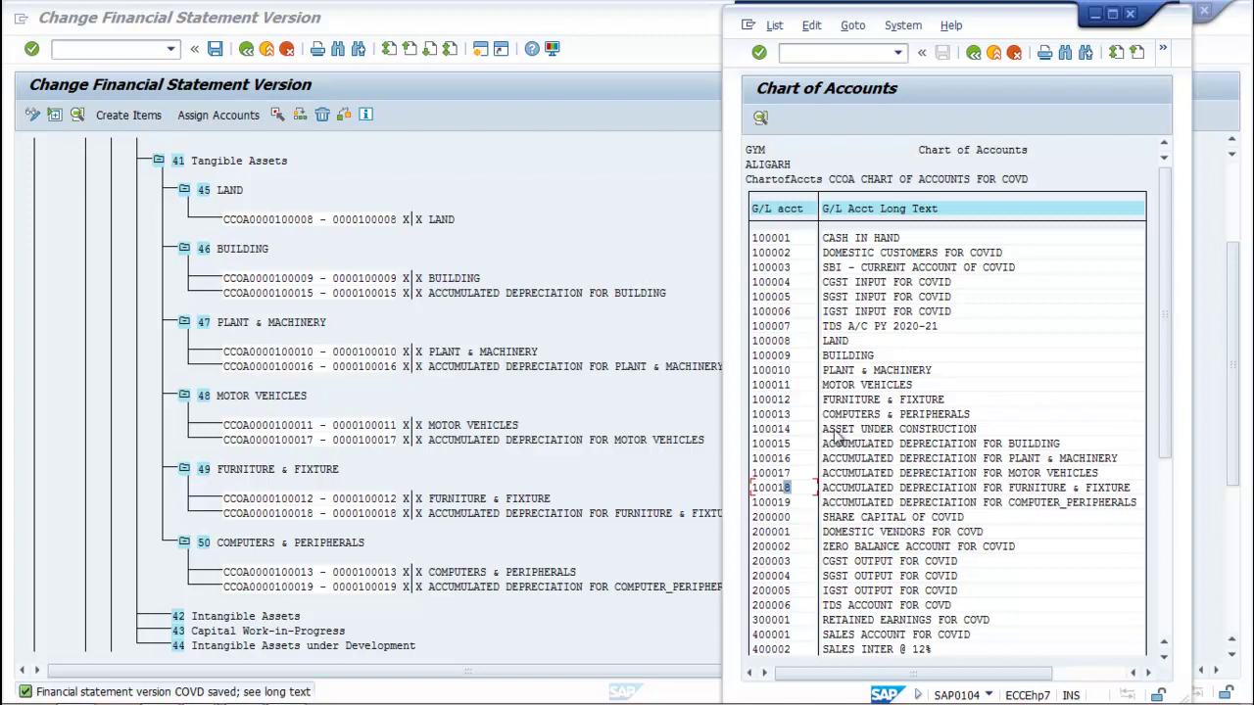
pyautogui.click(214, 636)
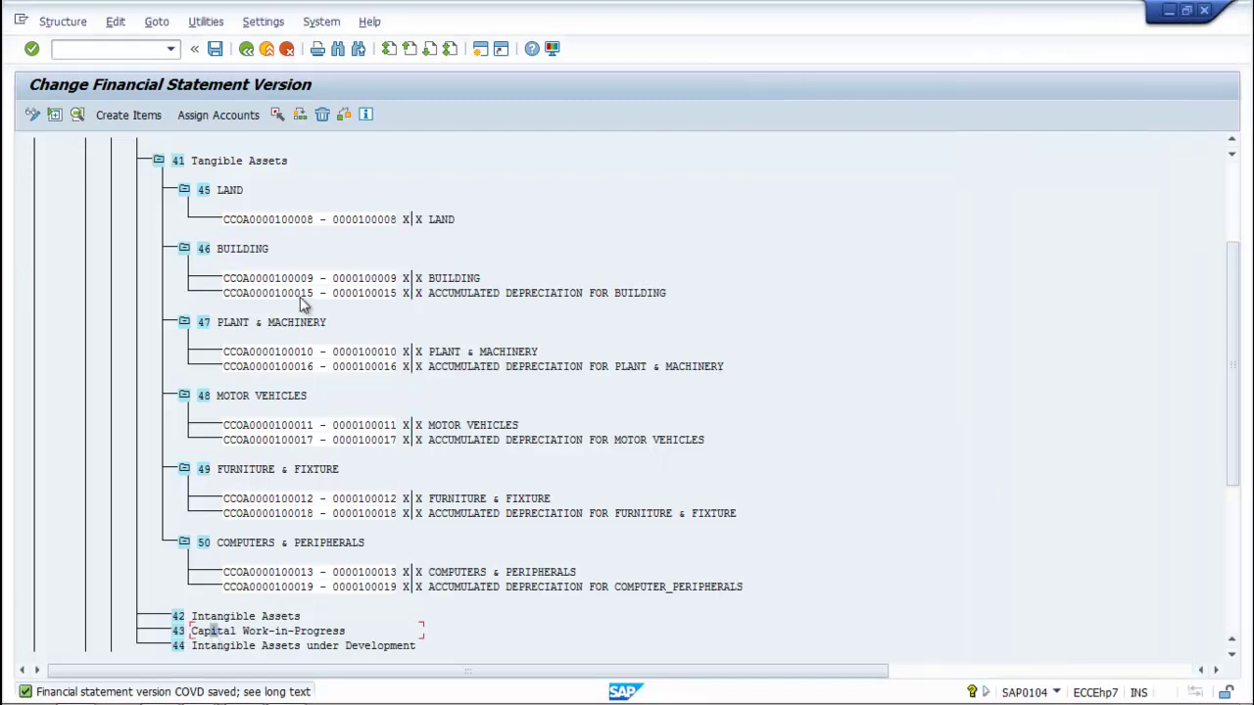
pyautogui.click(240, 115)
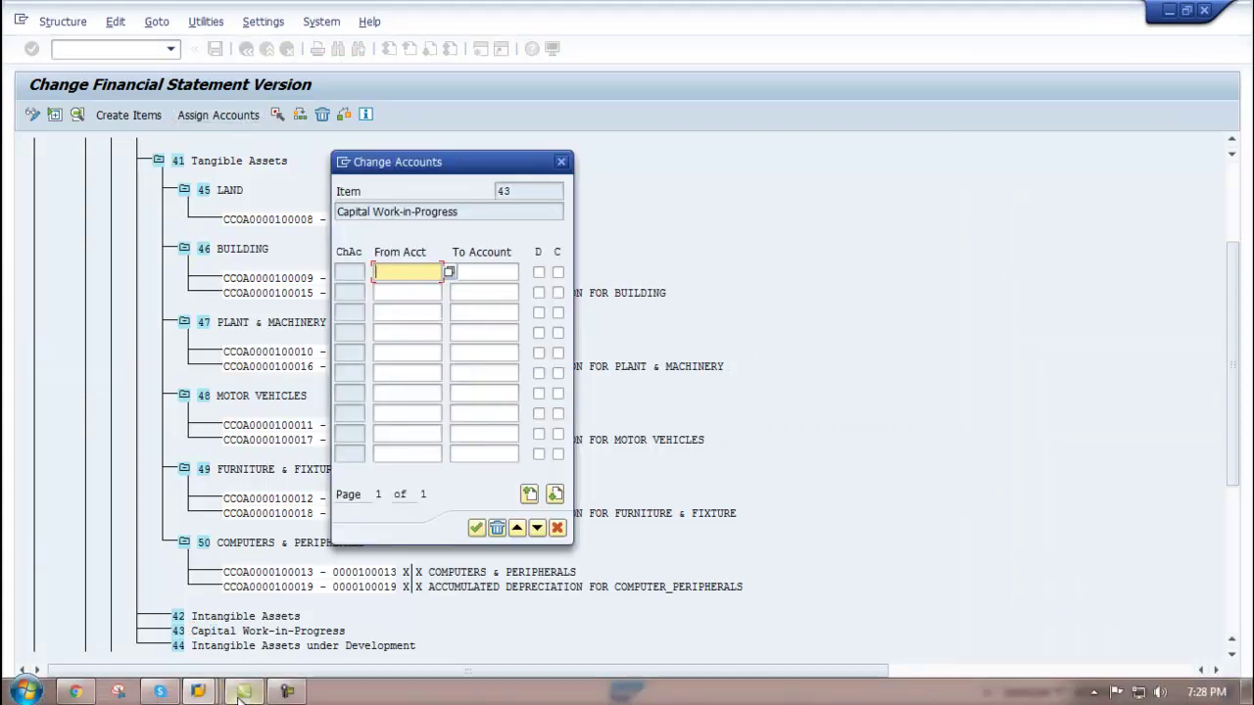
pyautogui.click(519, 628)
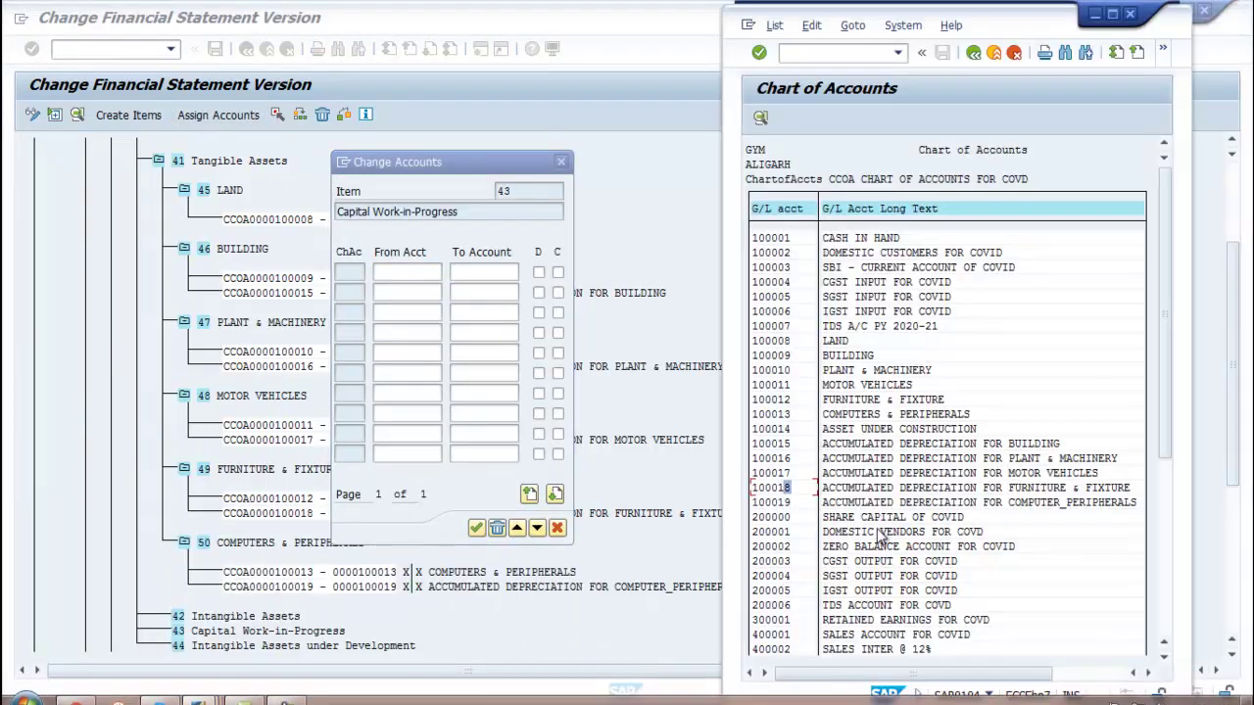
pyautogui.click(785, 430)
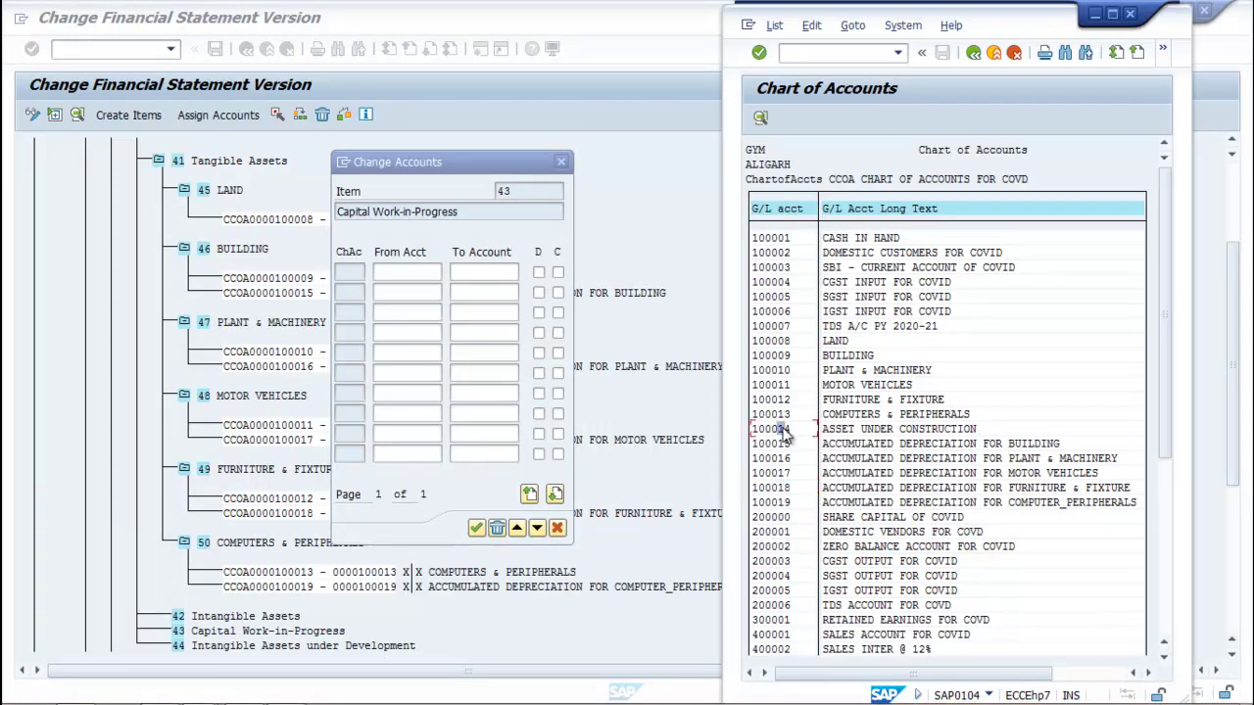
# Assign the account range 100014 to 100014 to Capital Work-in-Progress with both debit and credit balances and accept it.
pyautogui.click(404, 270)
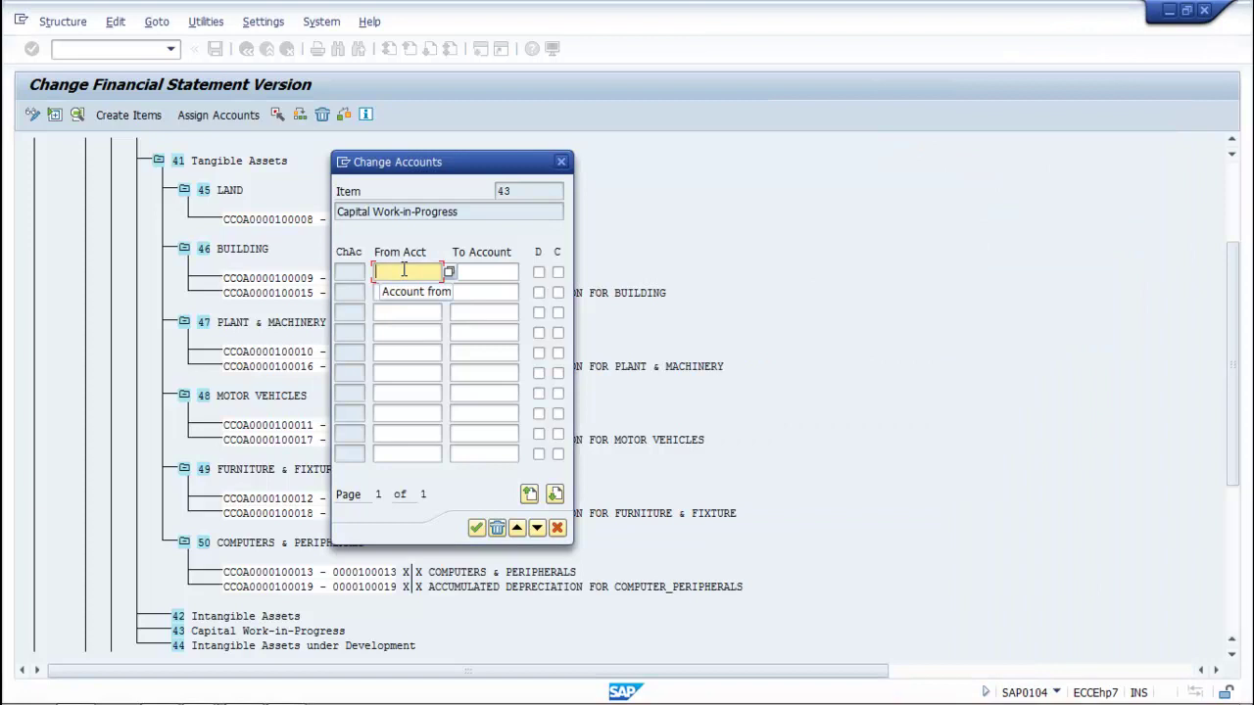
pyautogui.write('1')
pyautogui.click(407, 474)
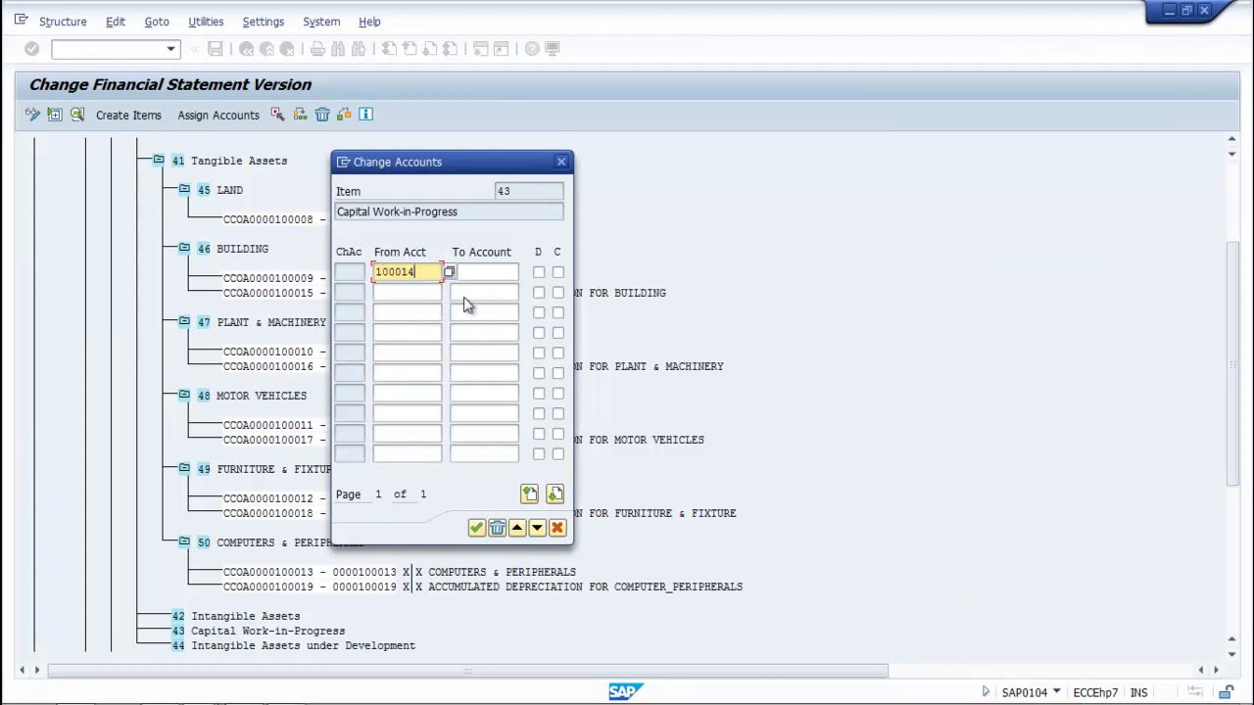
pyautogui.click(482, 271)
pyautogui.write('1')
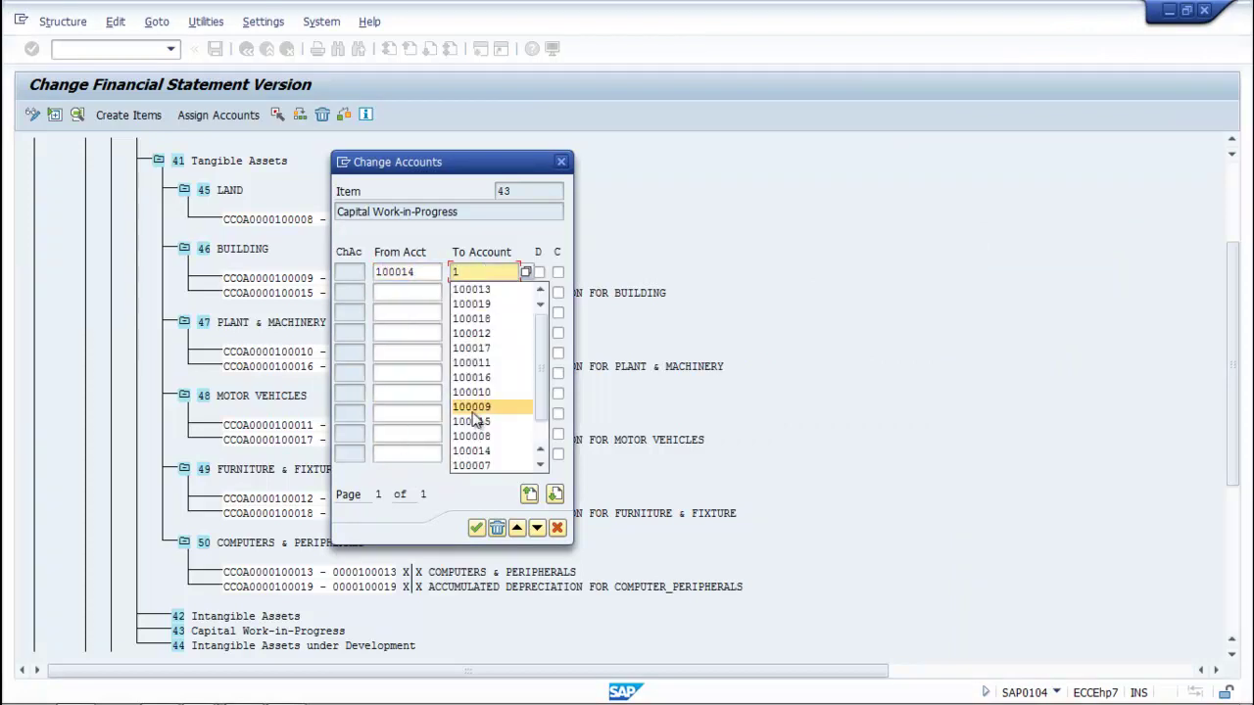
pyautogui.click(474, 451)
pyautogui.click(538, 271)
pyautogui.click(557, 272)
pyautogui.click(477, 528)
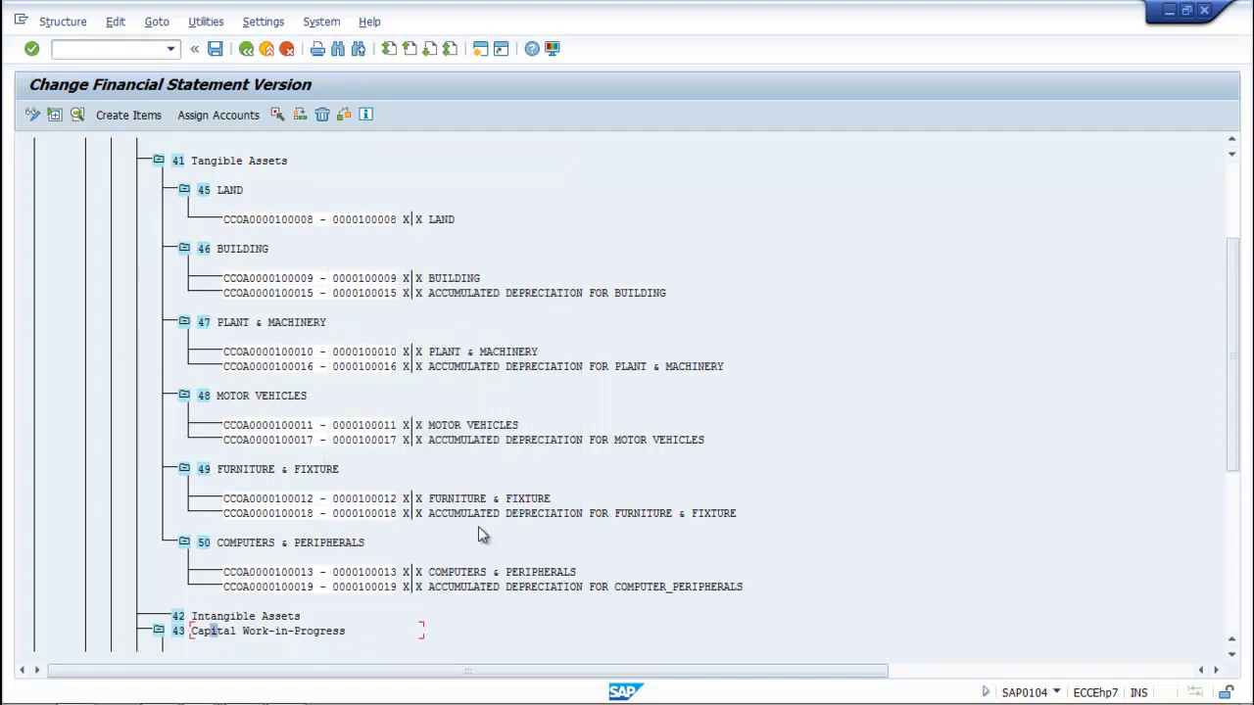
pyautogui.scroll(-2, 594, 608)
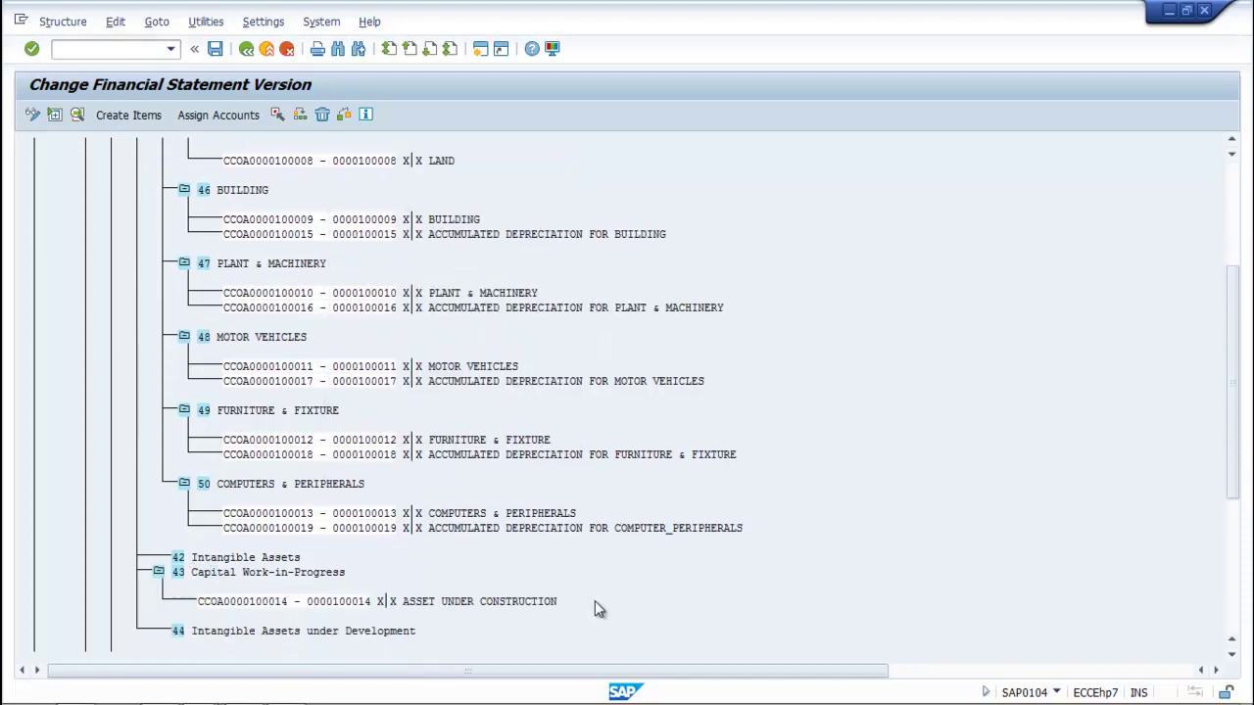
pyautogui.scroll(-1, 595, 609)
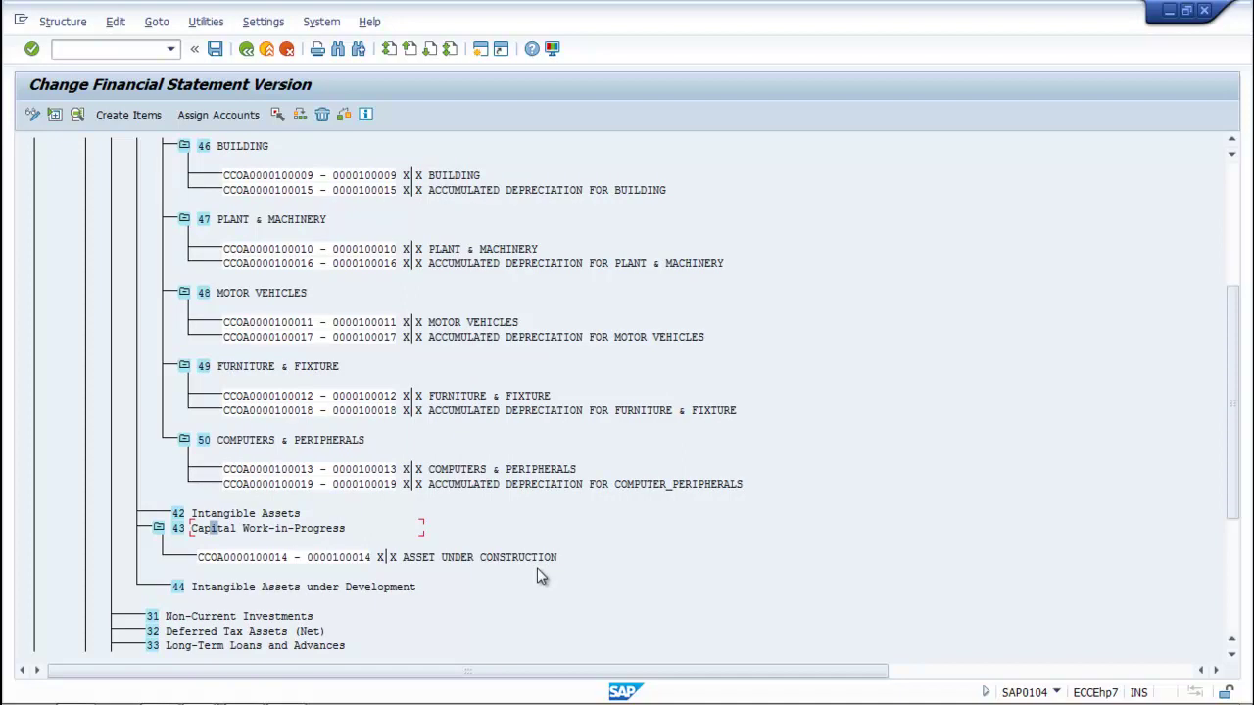
# Check the chart of accounts list for remaining asset accounts and expand the Current Assets item in the version structure.
pyautogui.moveTo(538, 701)
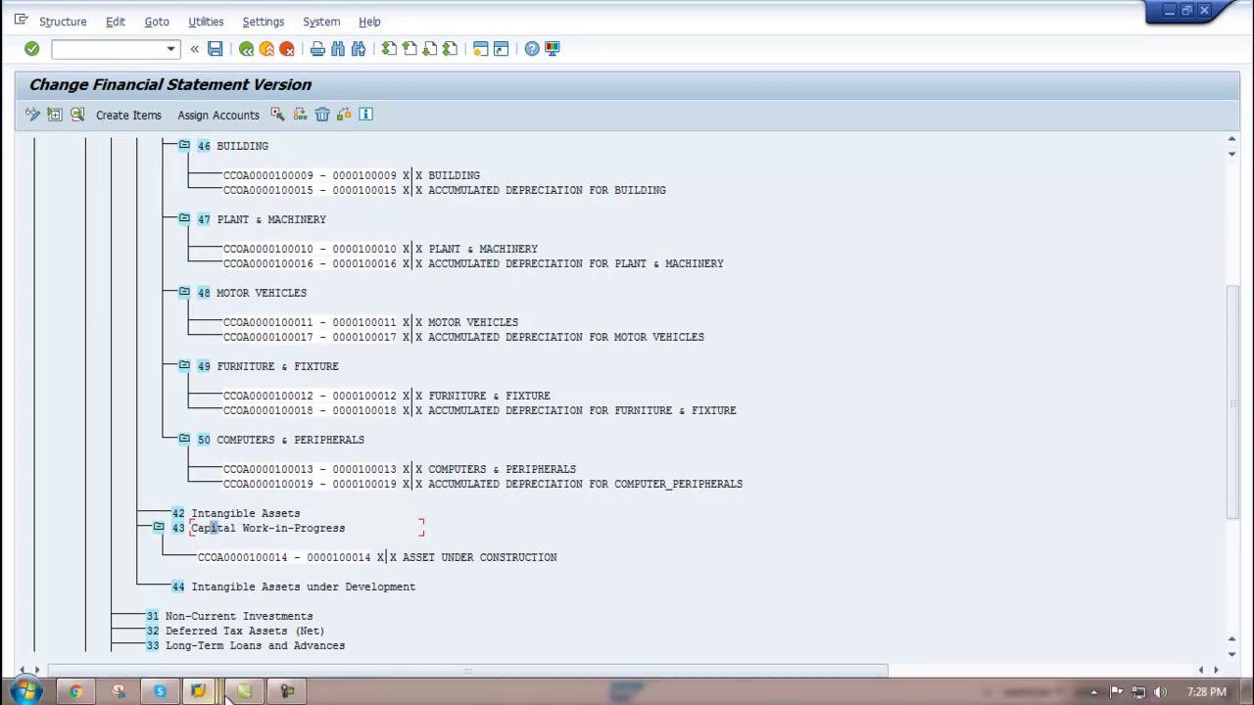
pyautogui.moveTo(196, 693)
pyautogui.click(496, 635)
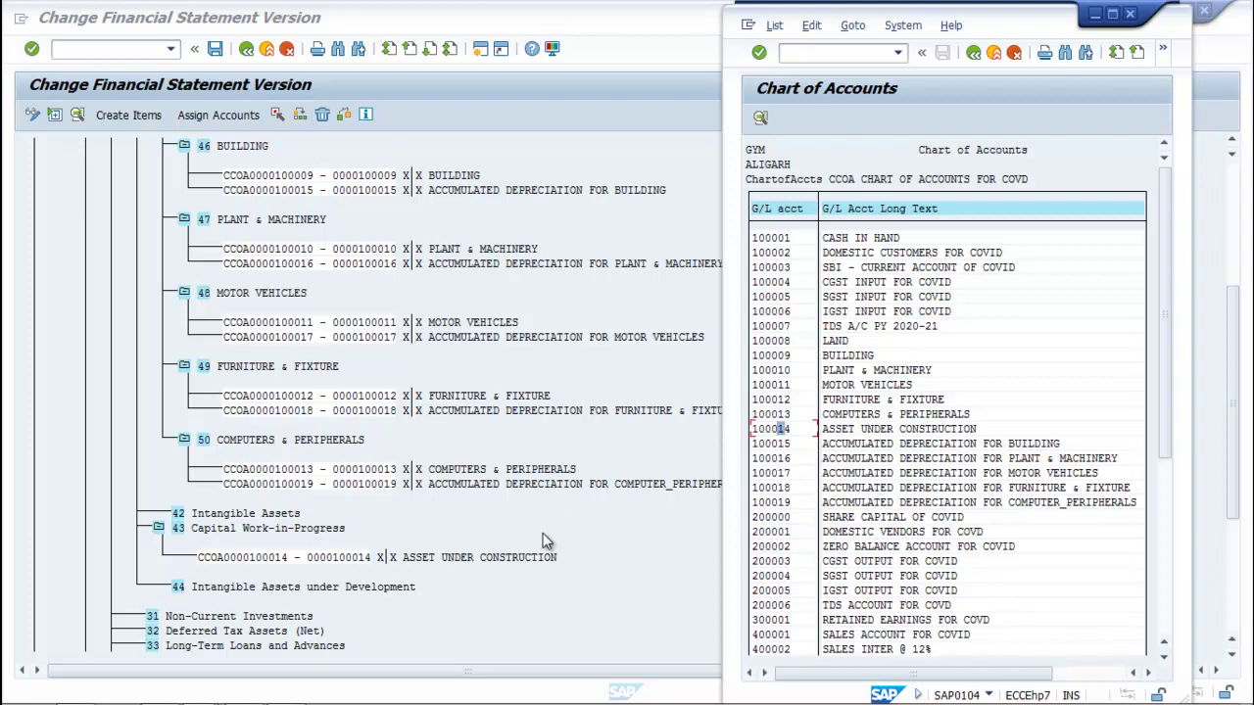
pyautogui.scroll(-2, 542, 534)
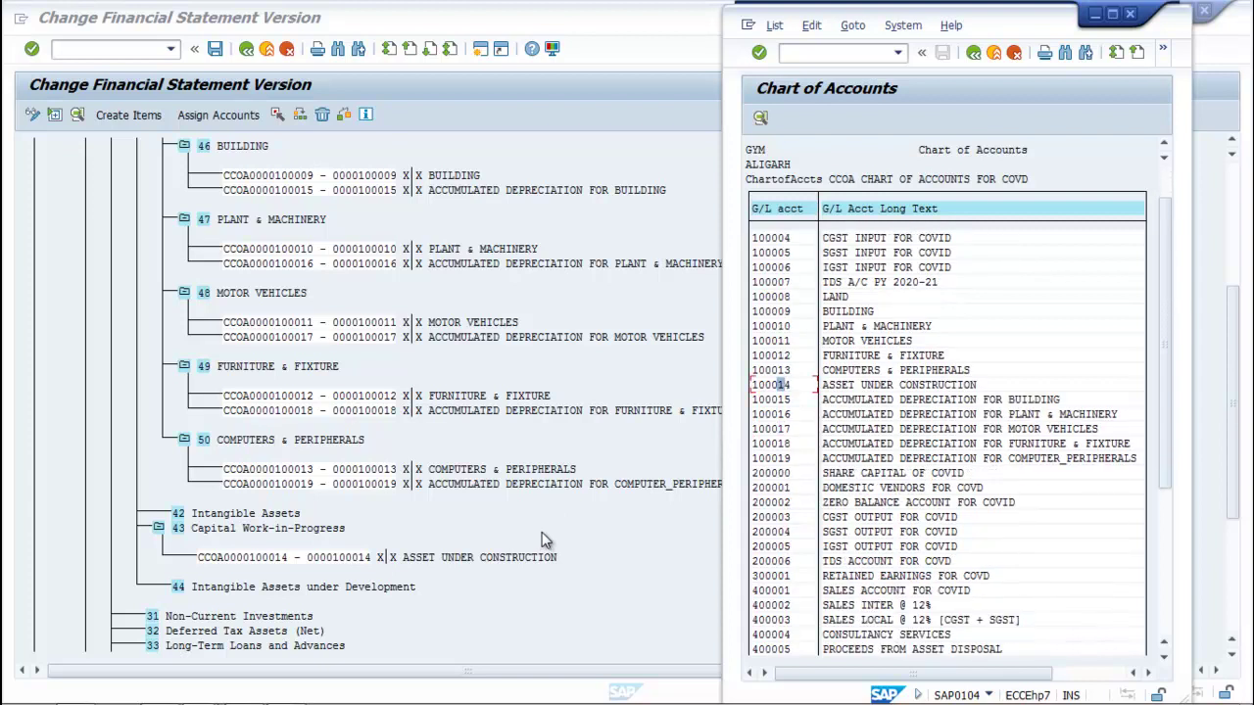
pyautogui.click(628, 524)
pyautogui.scroll(-3, 630, 530)
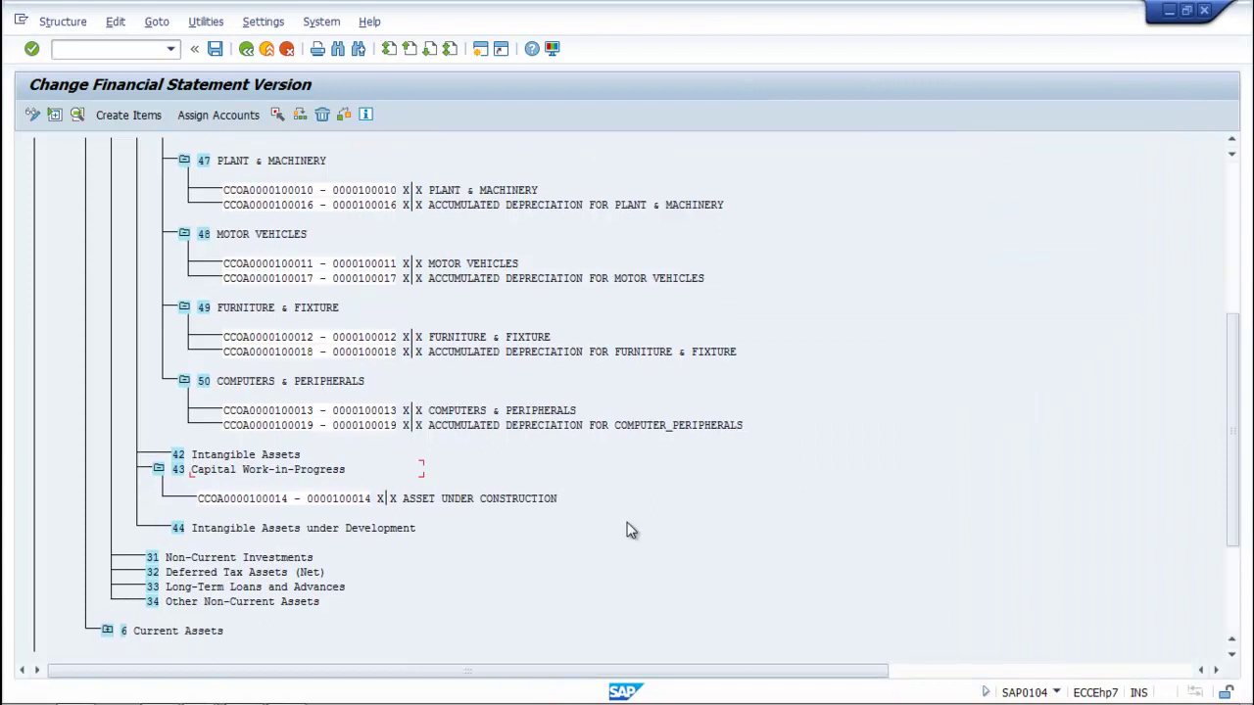
pyautogui.scroll(-2, 630, 532)
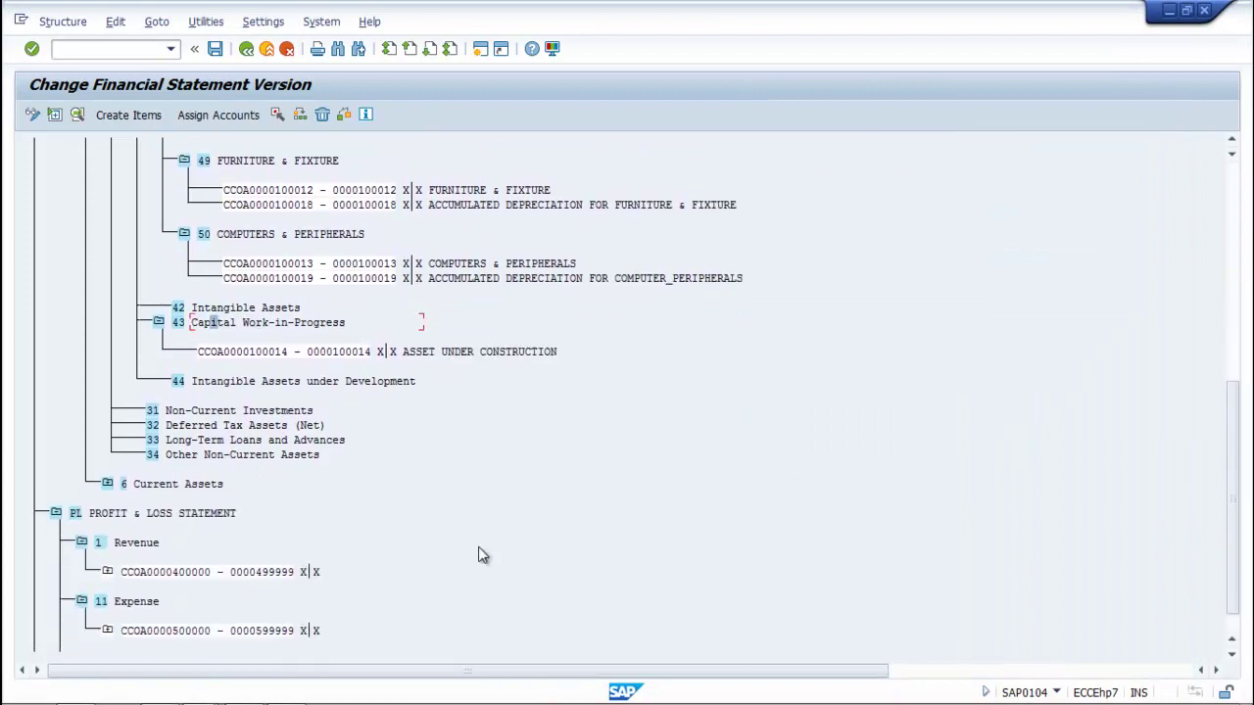
pyautogui.click(108, 484)
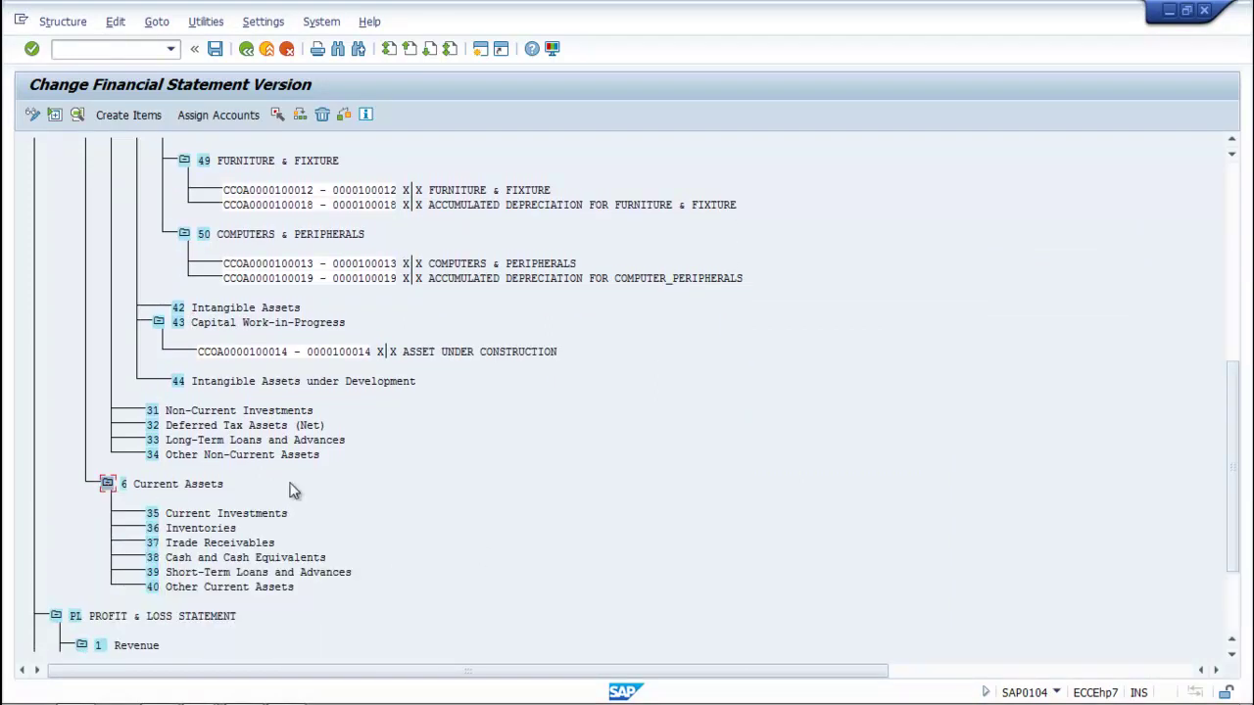
# Open the account assignment for Cash and Cash Equivalents and look up its G/L accounts in the chart of accounts list.
pyautogui.scroll(-1, 480, 485)
pyautogui.scroll(-1, 480, 485)
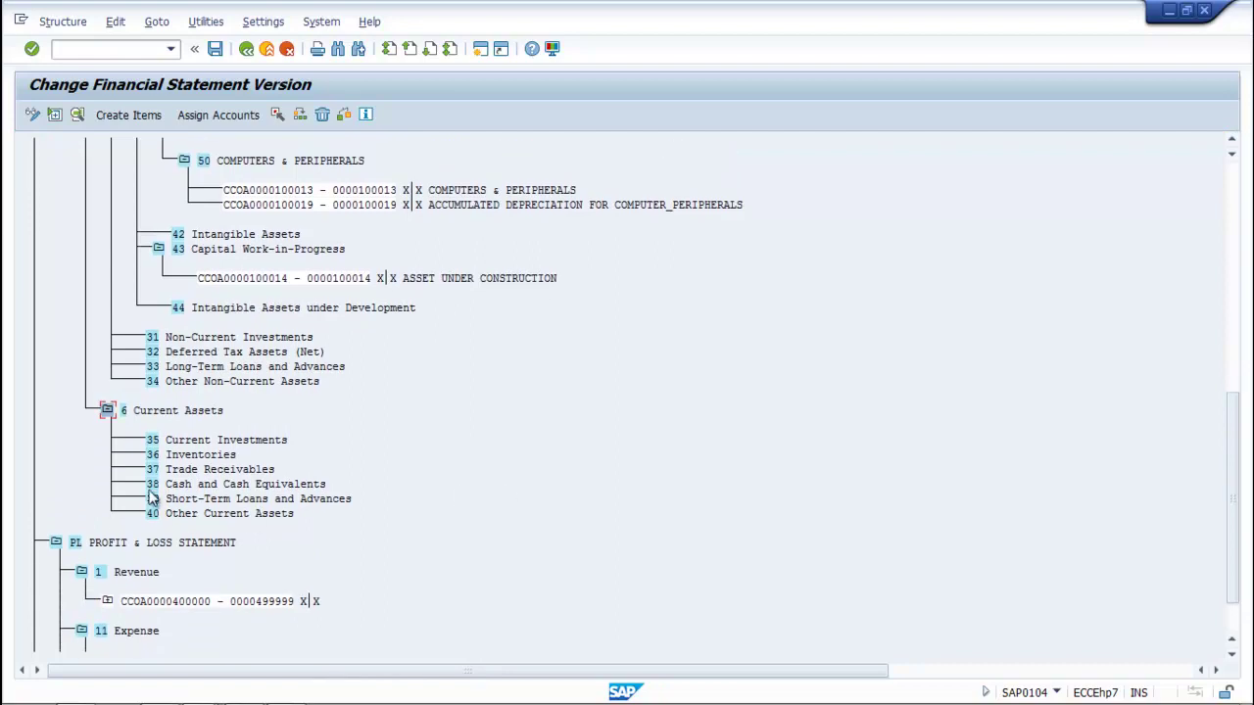
pyautogui.click(193, 485)
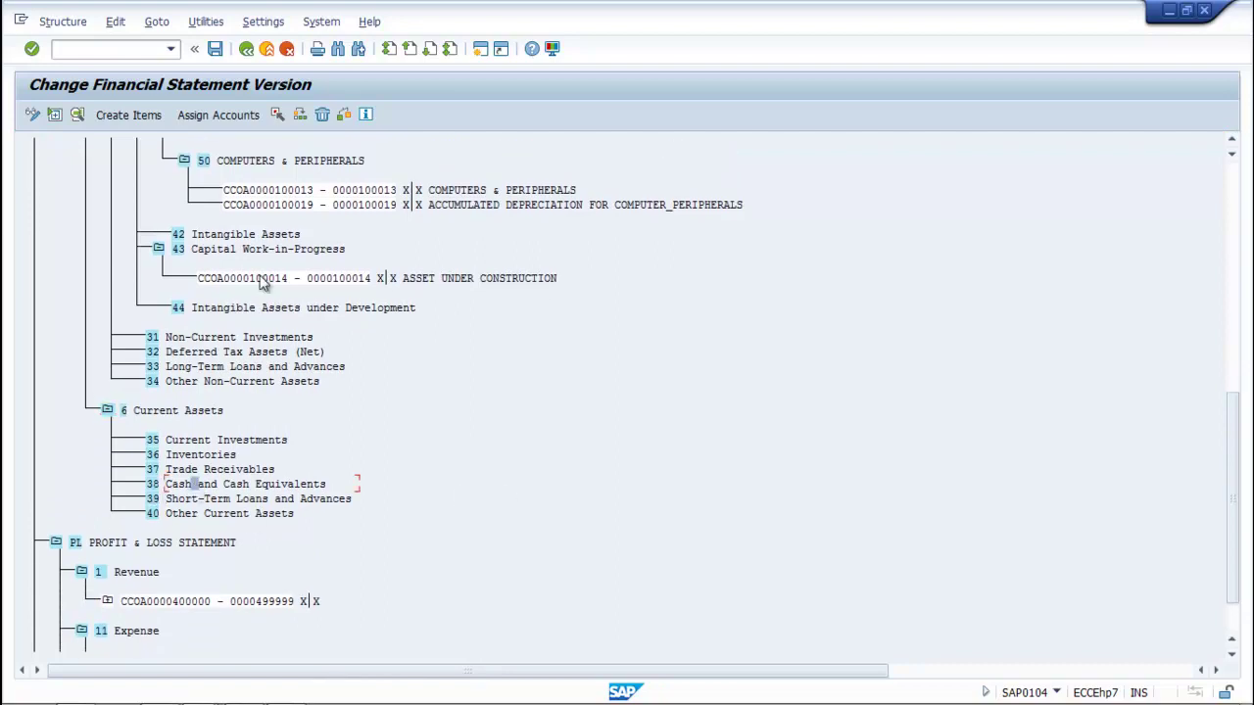
pyautogui.click(239, 118)
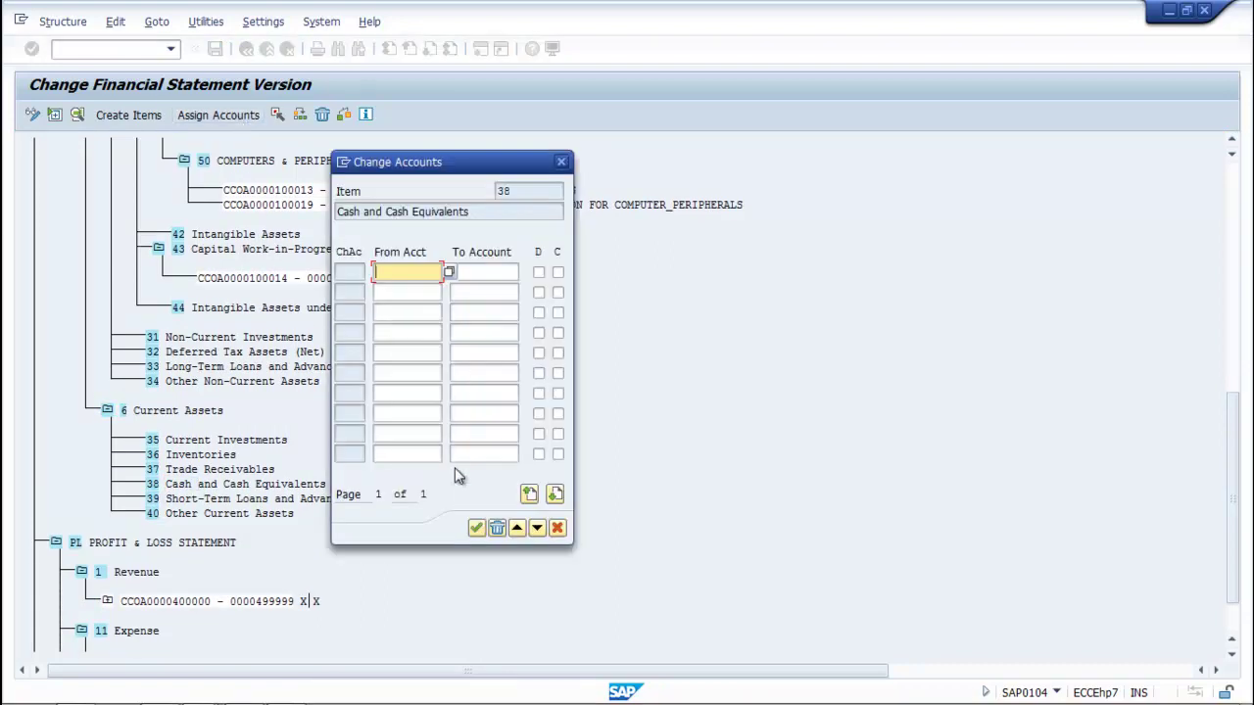
pyautogui.moveTo(199, 698)
pyautogui.click(523, 617)
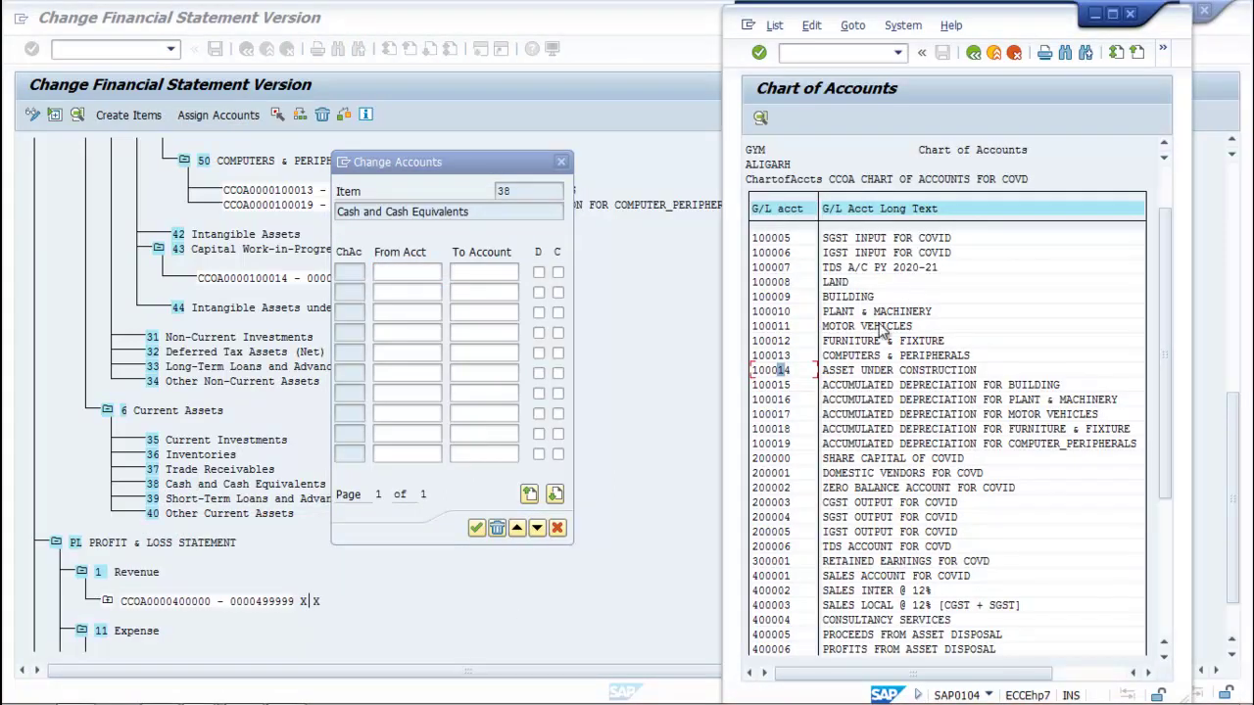
pyautogui.scroll(4, 870, 323)
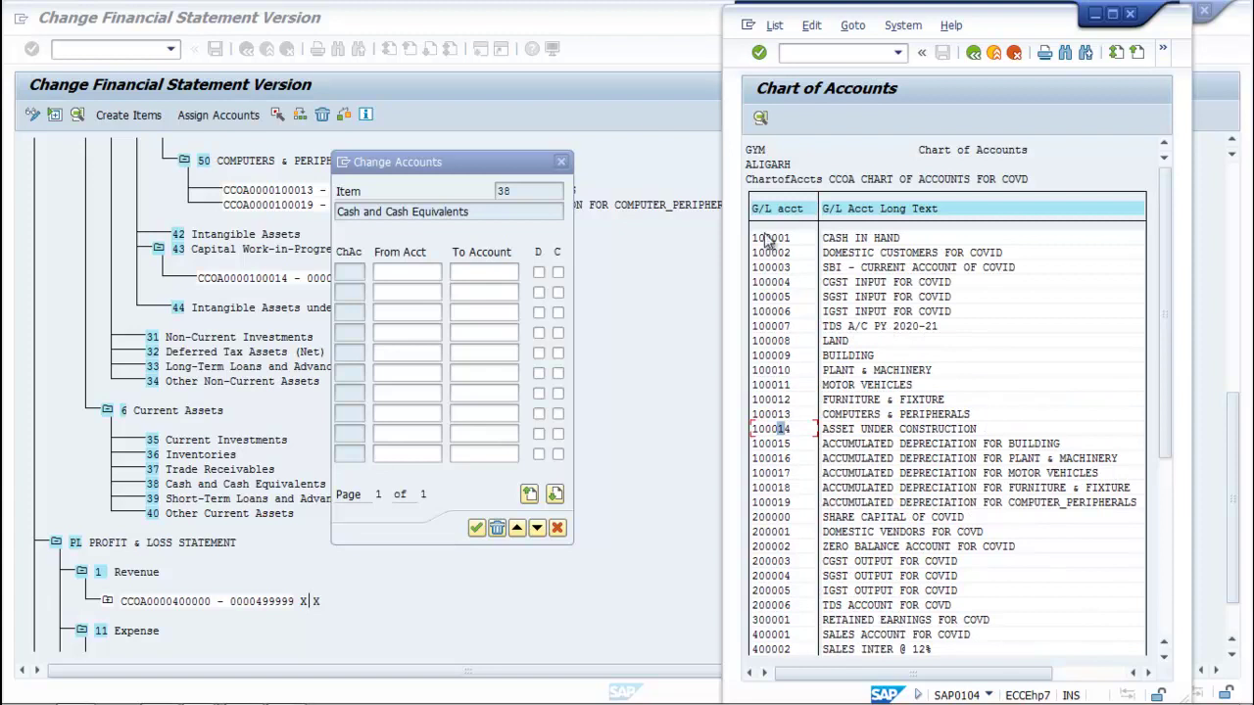
# Assign the account range 100001 to 100001 to Cash and Cash Equivalents with both debit and credit balances.
pyautogui.click(425, 273)
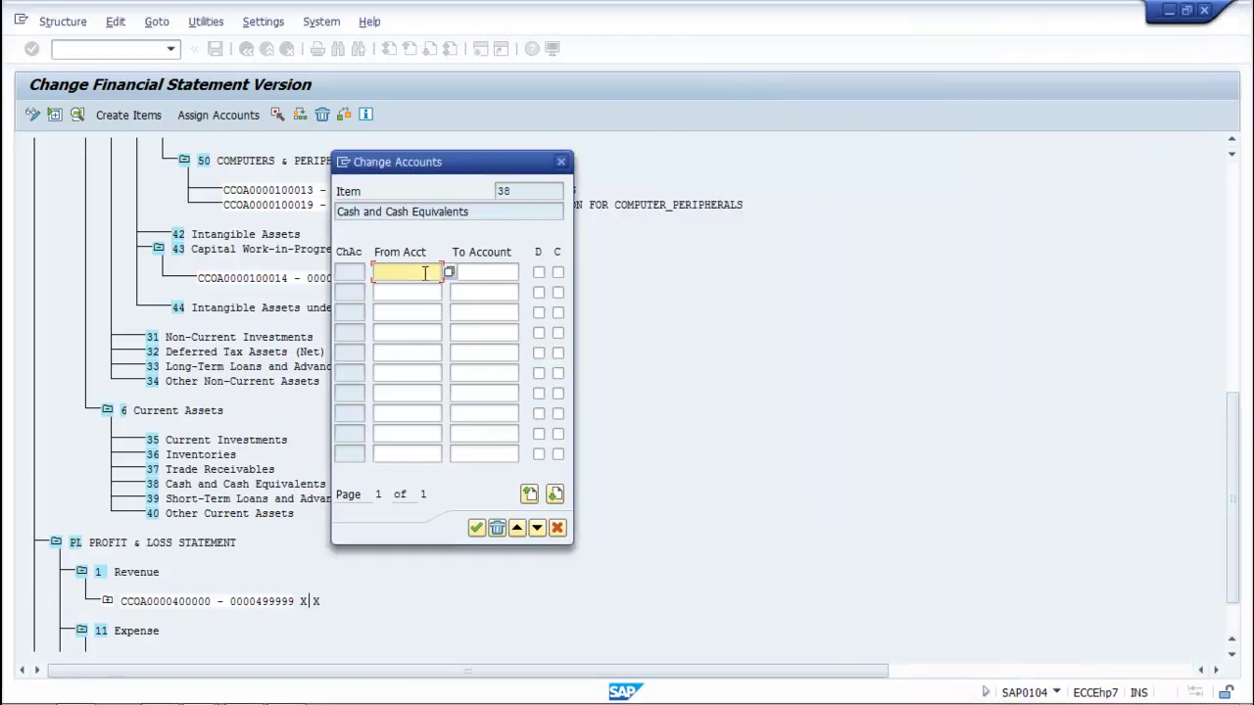
pyautogui.write('1')
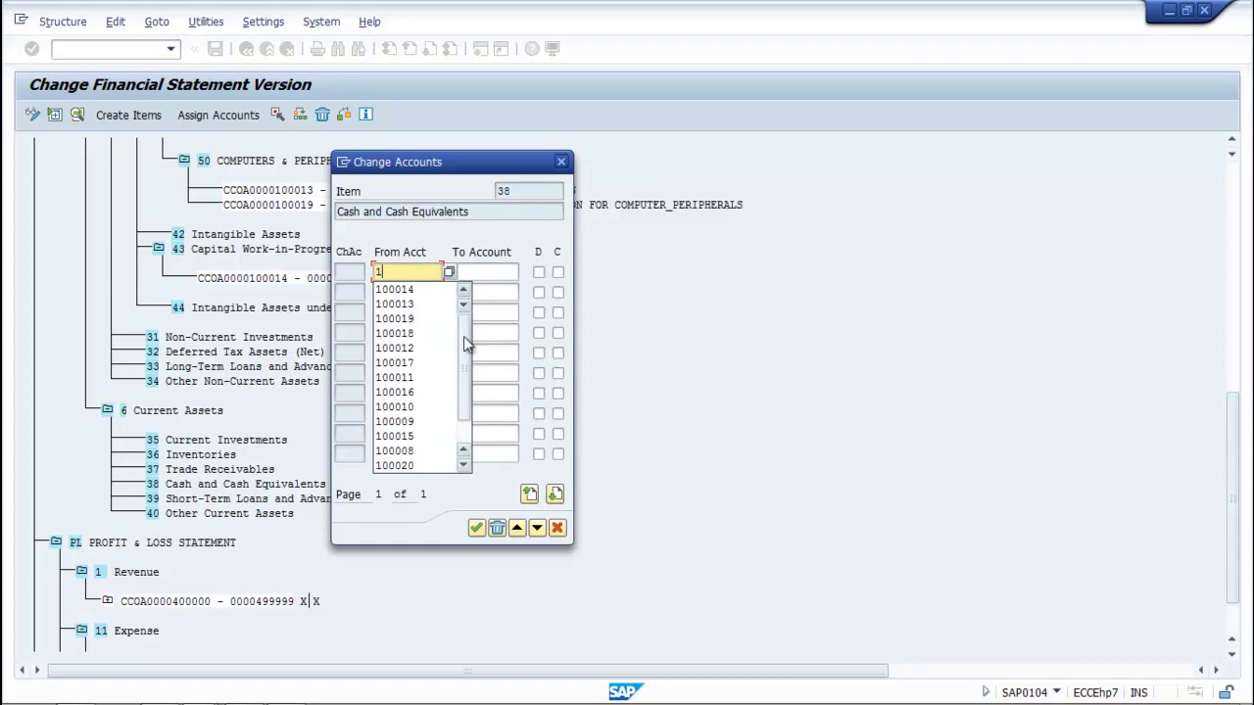
pyautogui.scroll(-1, 467, 404)
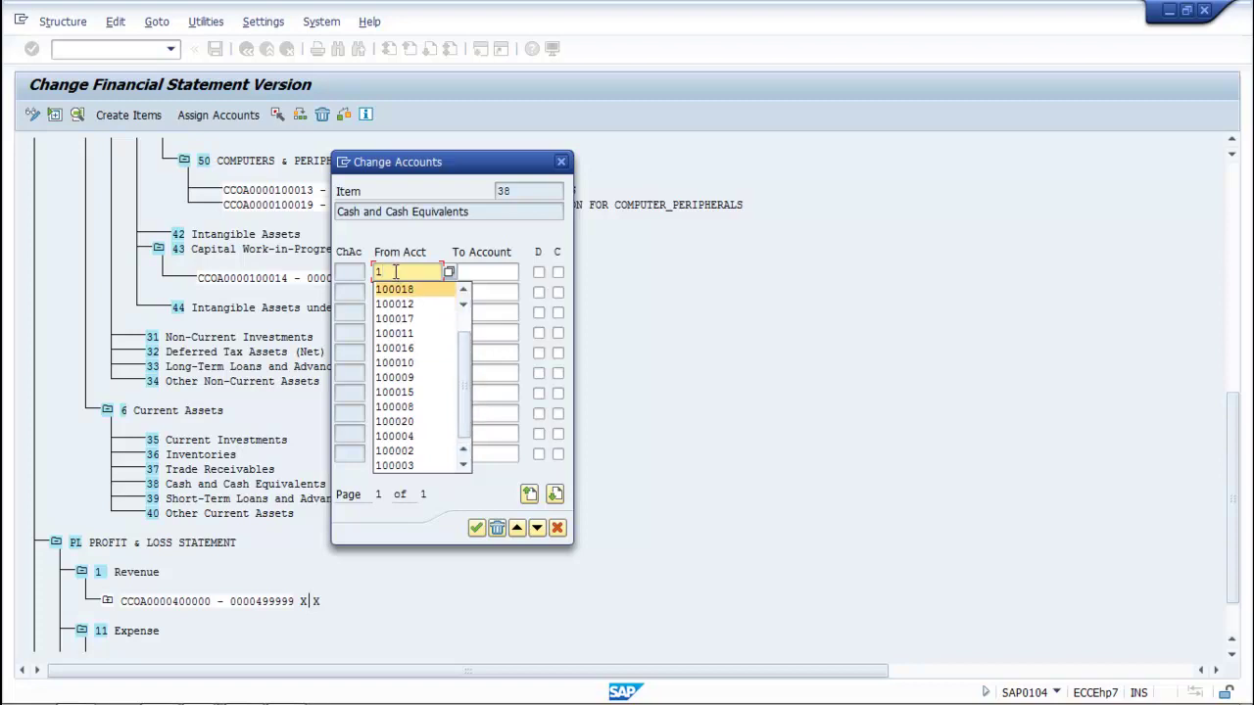
pyautogui.write('0000')
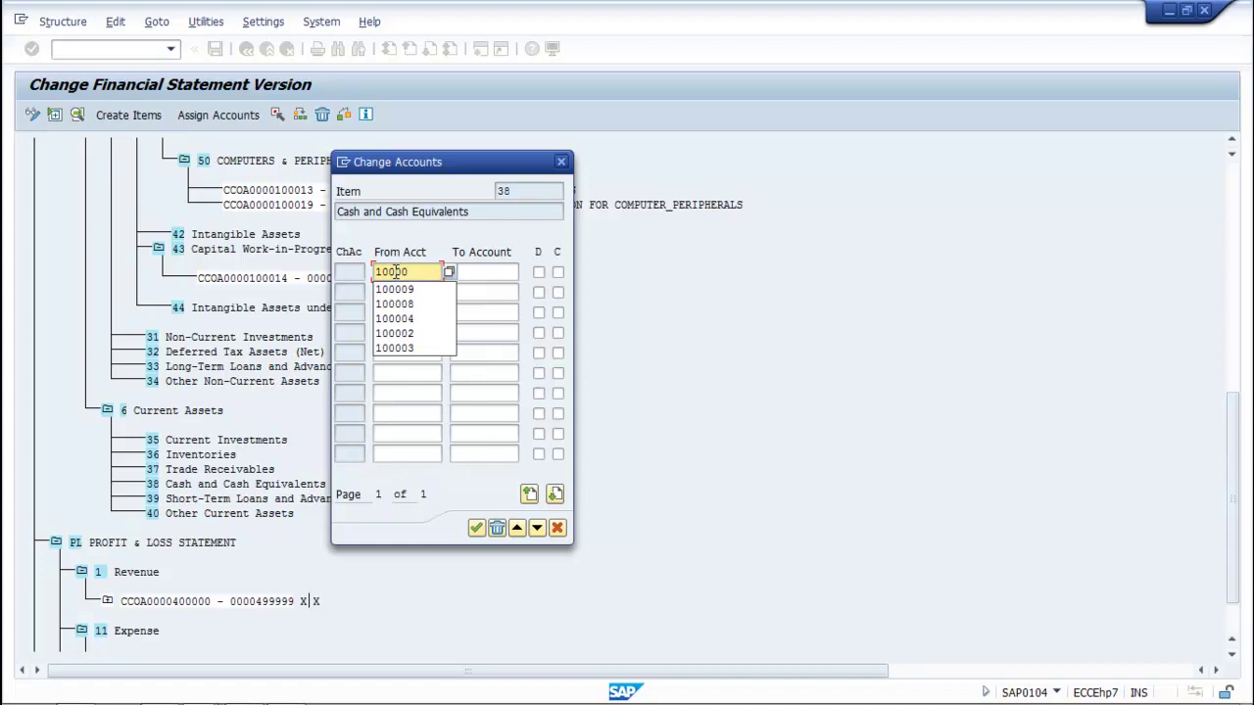
pyautogui.write('1')
pyautogui.click(470, 272)
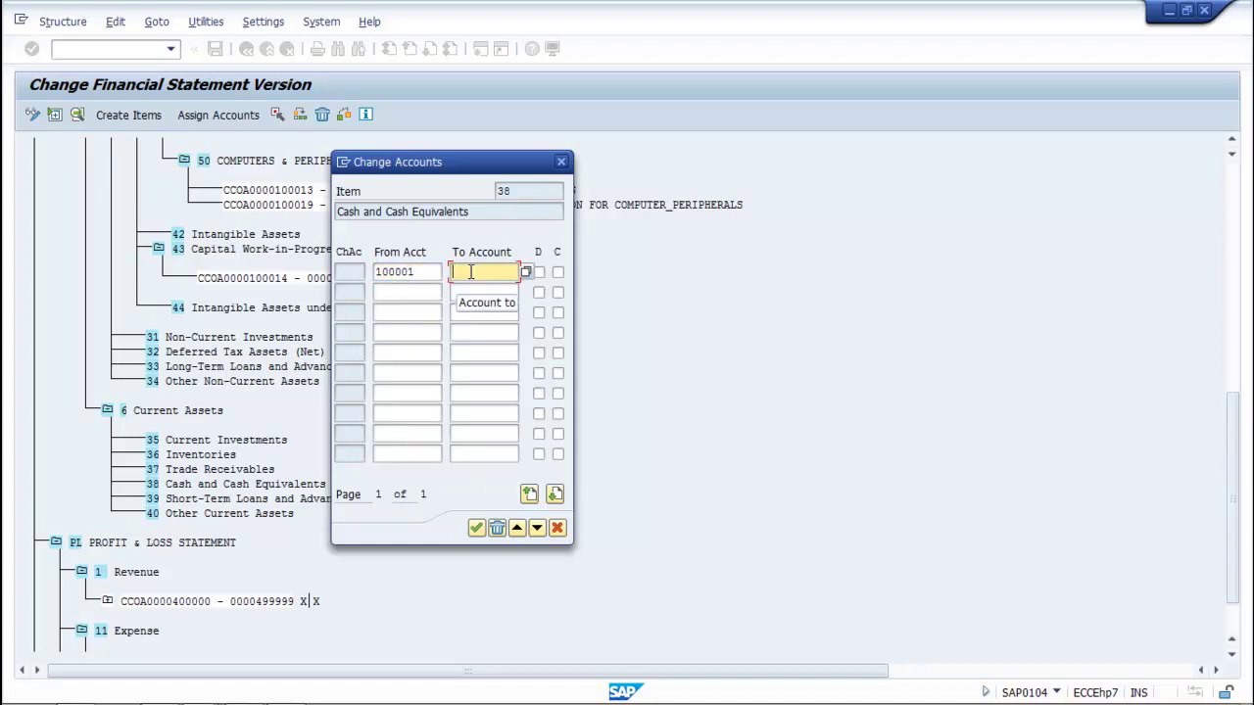
pyautogui.write('1')
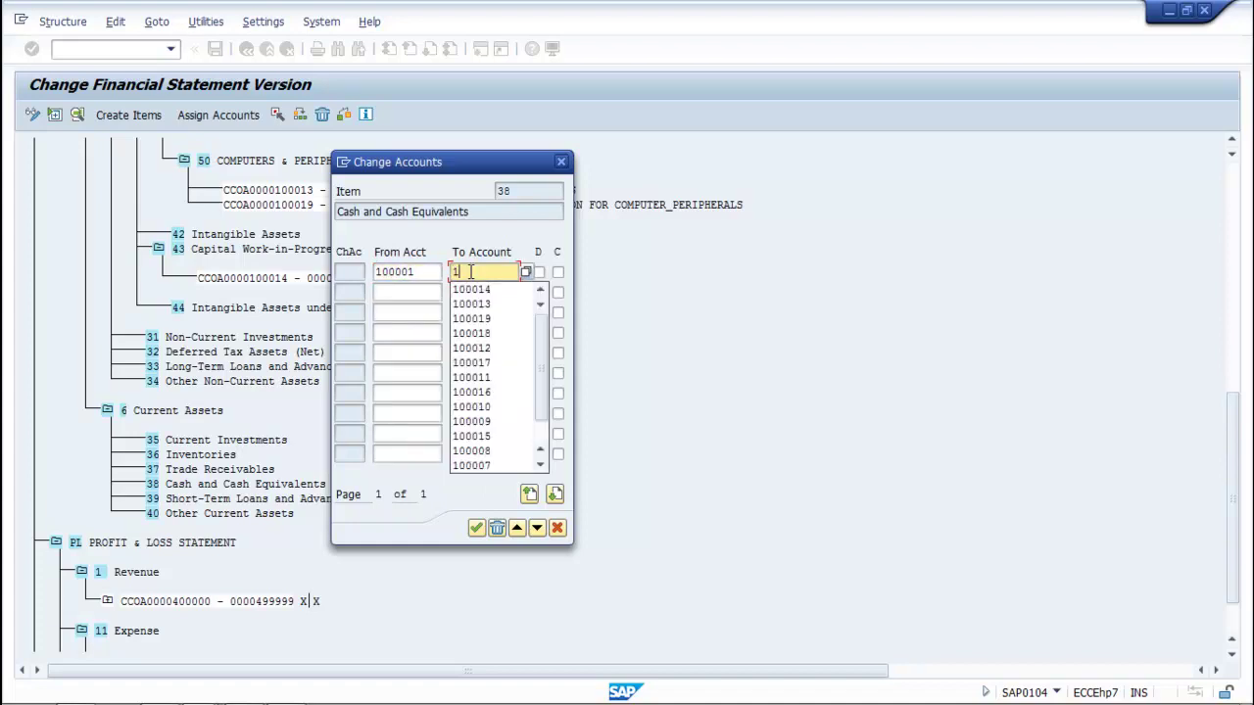
pyautogui.write('0000')
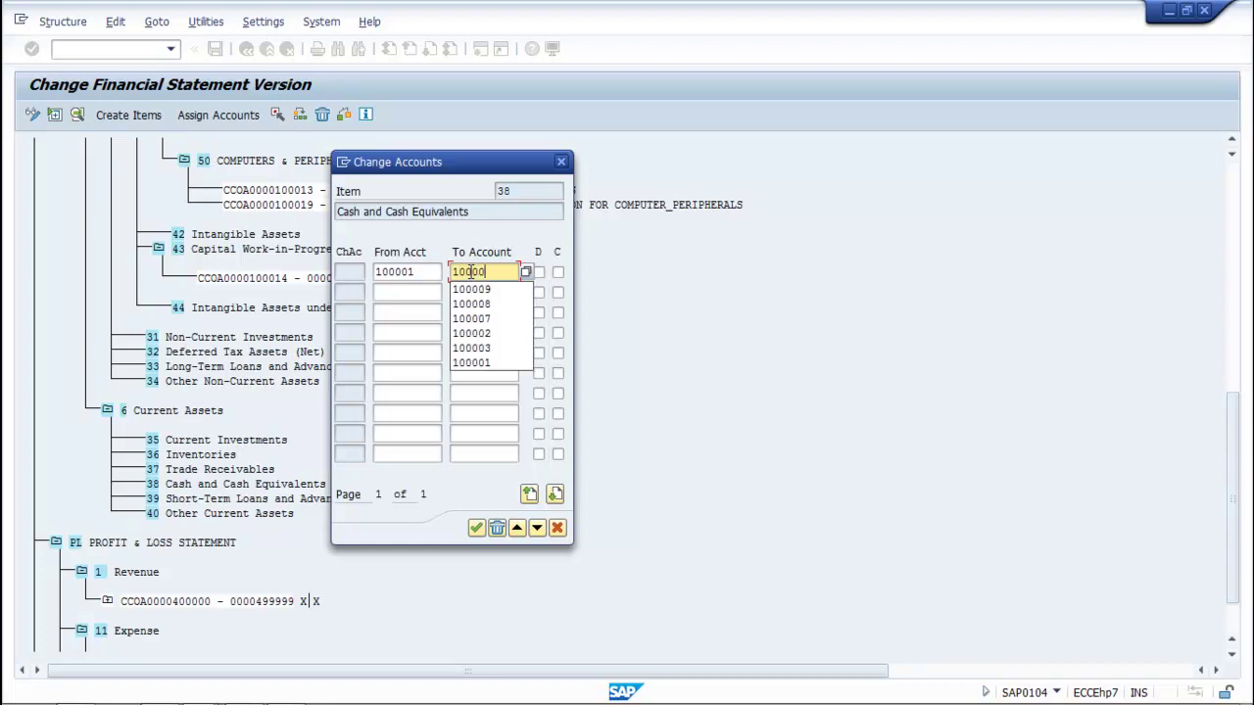
pyautogui.write('1')
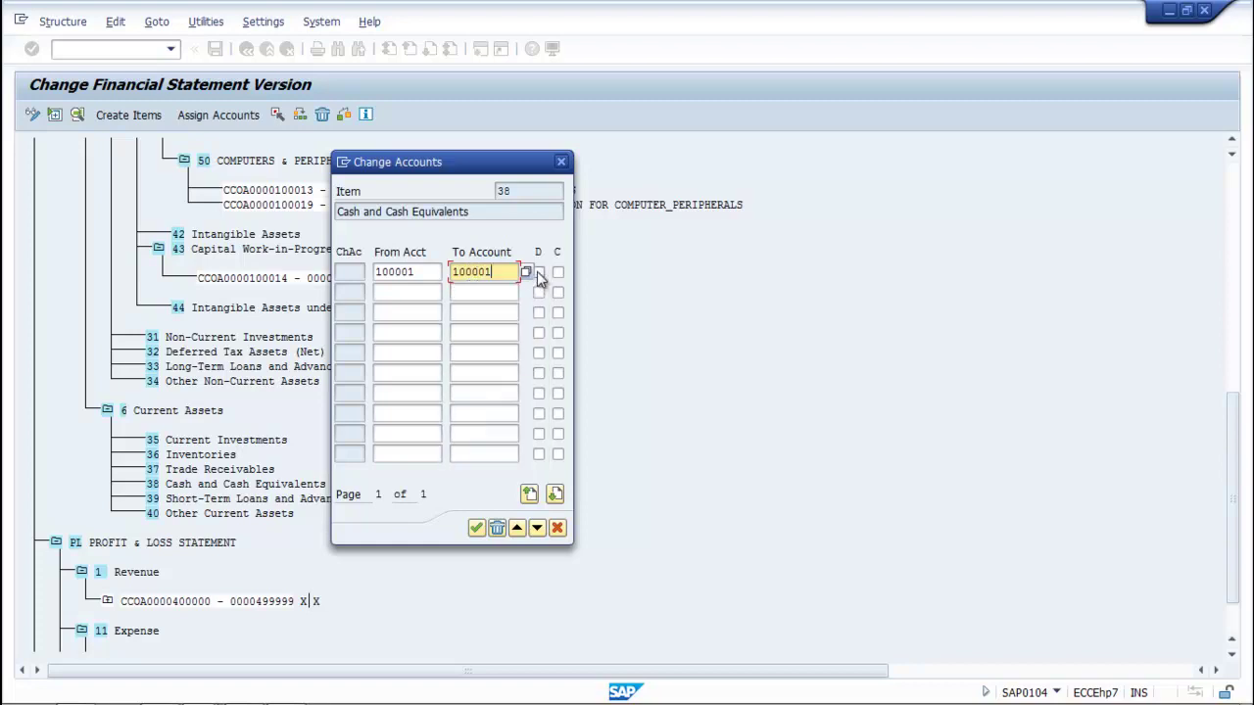
pyautogui.click(538, 273)
pyautogui.click(557, 272)
# Look up the SBI current account in the chart of accounts, add range 100003 to 100003 with both debit and credit balances, and accept the assignment.
pyautogui.click(425, 290)
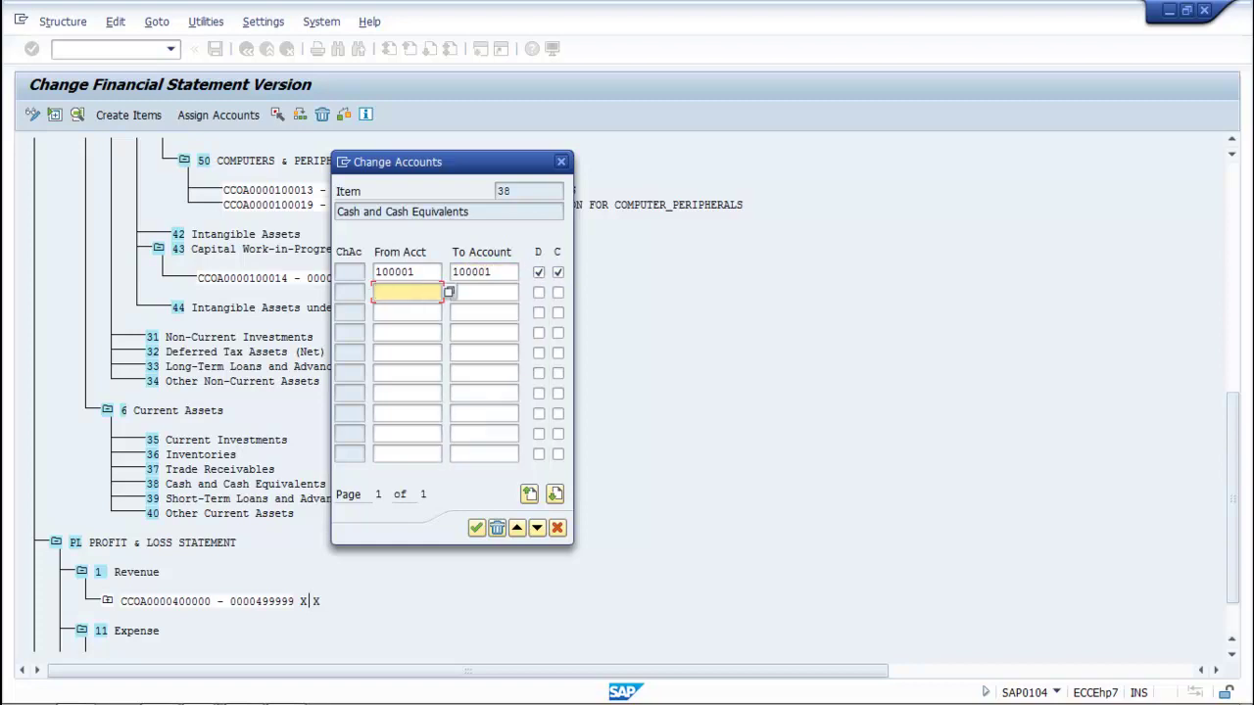
pyautogui.moveTo(211, 693)
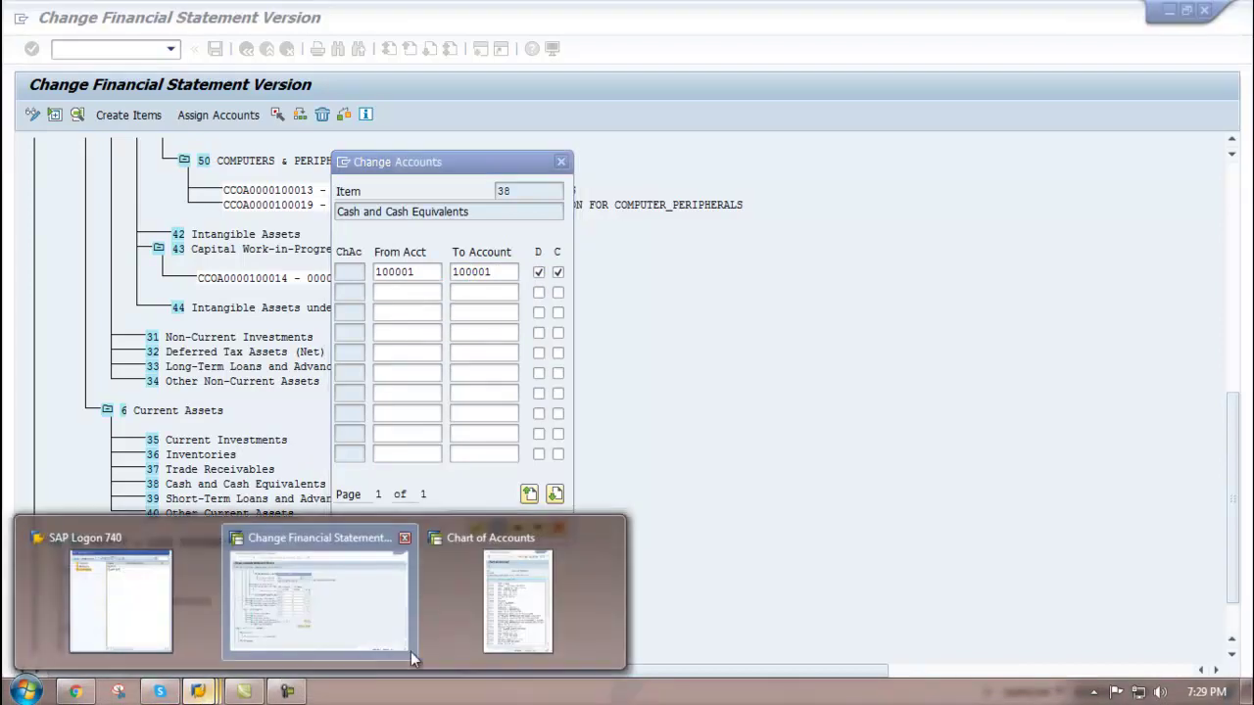
pyautogui.click(553, 578)
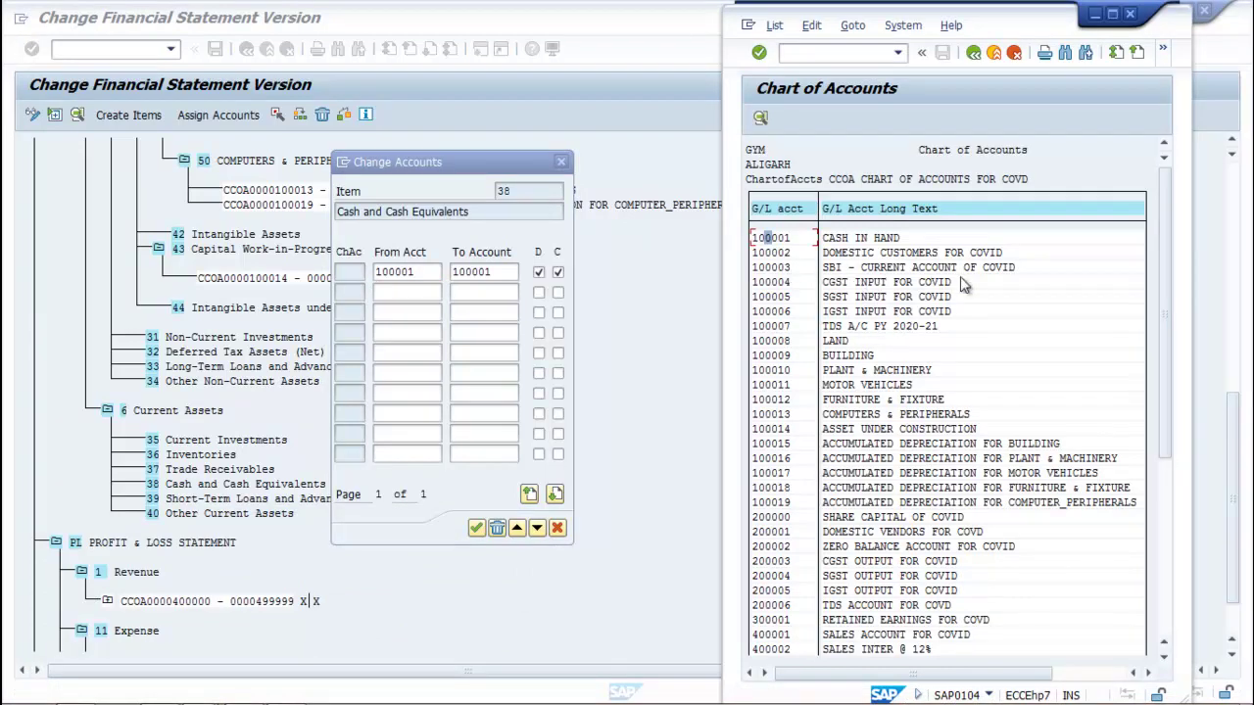
pyautogui.click(433, 291)
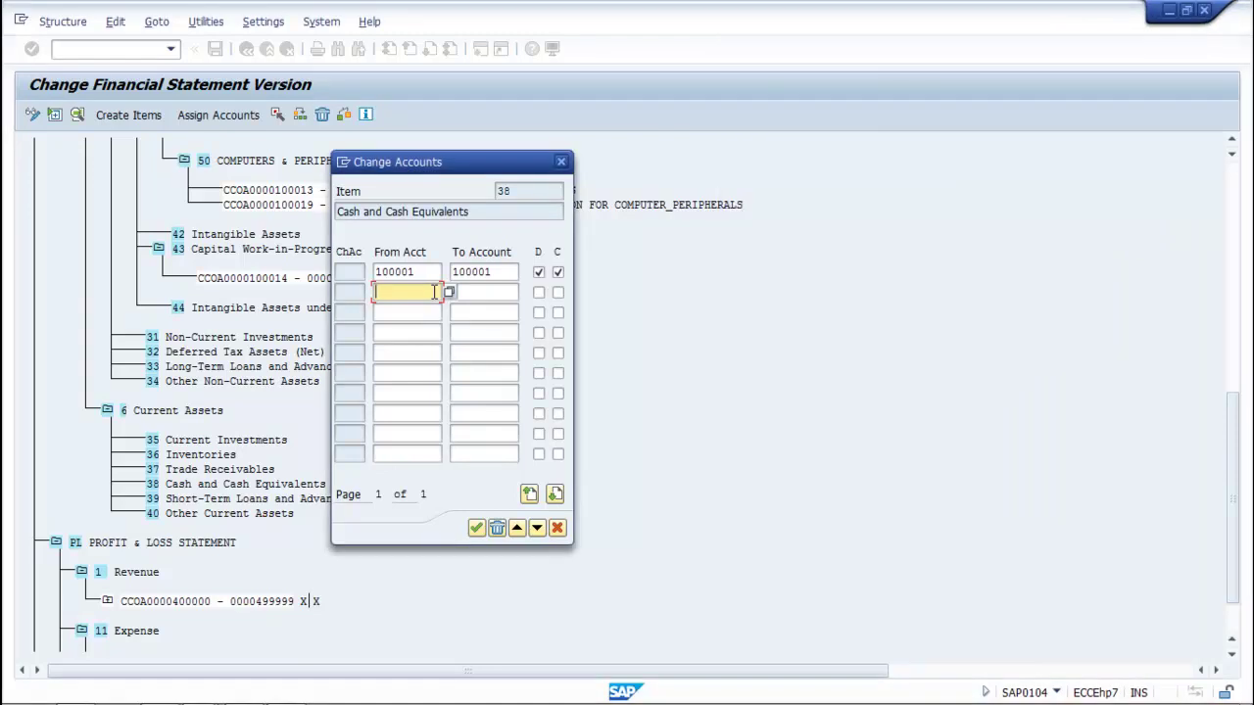
pyautogui.write('1')
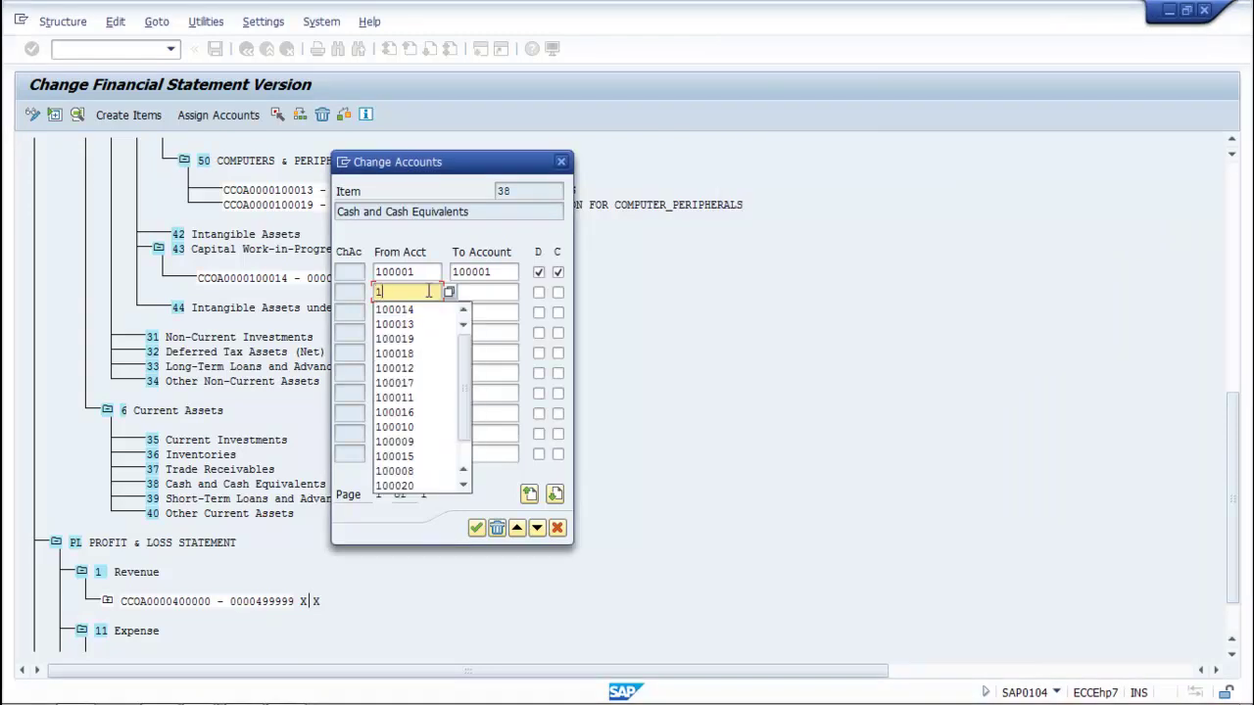
pyautogui.scroll(-1, 461, 327)
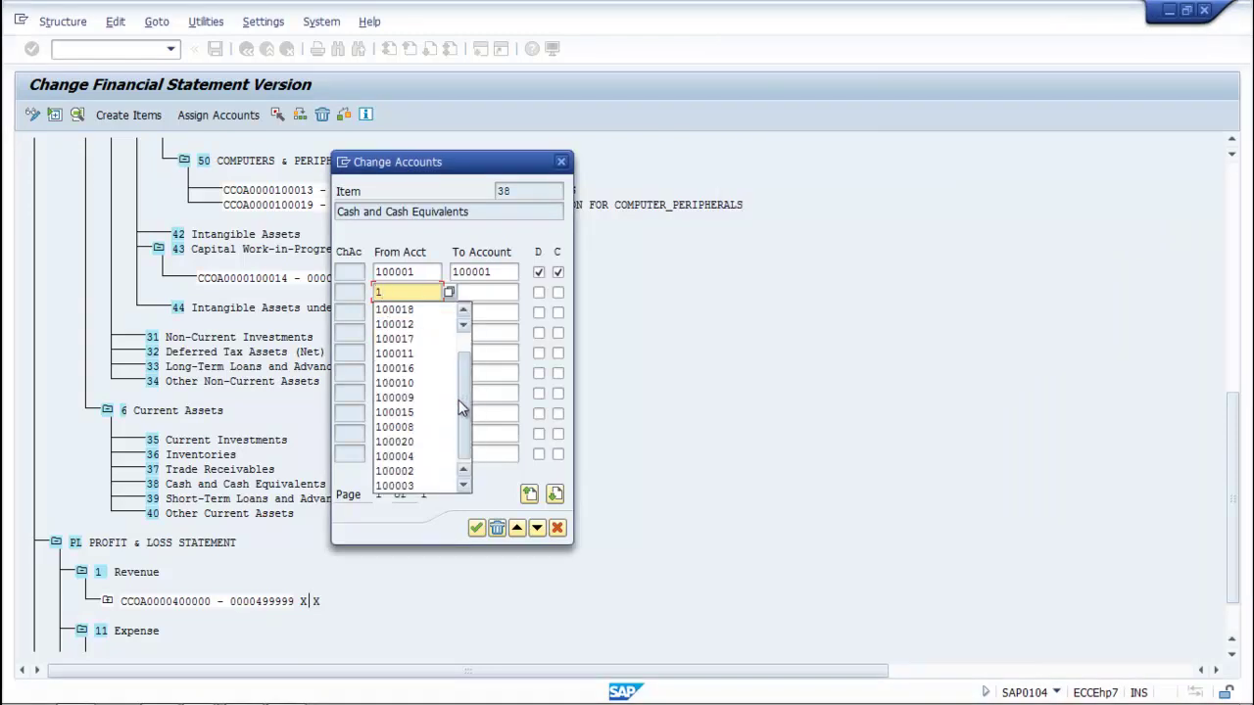
pyautogui.click(410, 485)
pyautogui.click(492, 294)
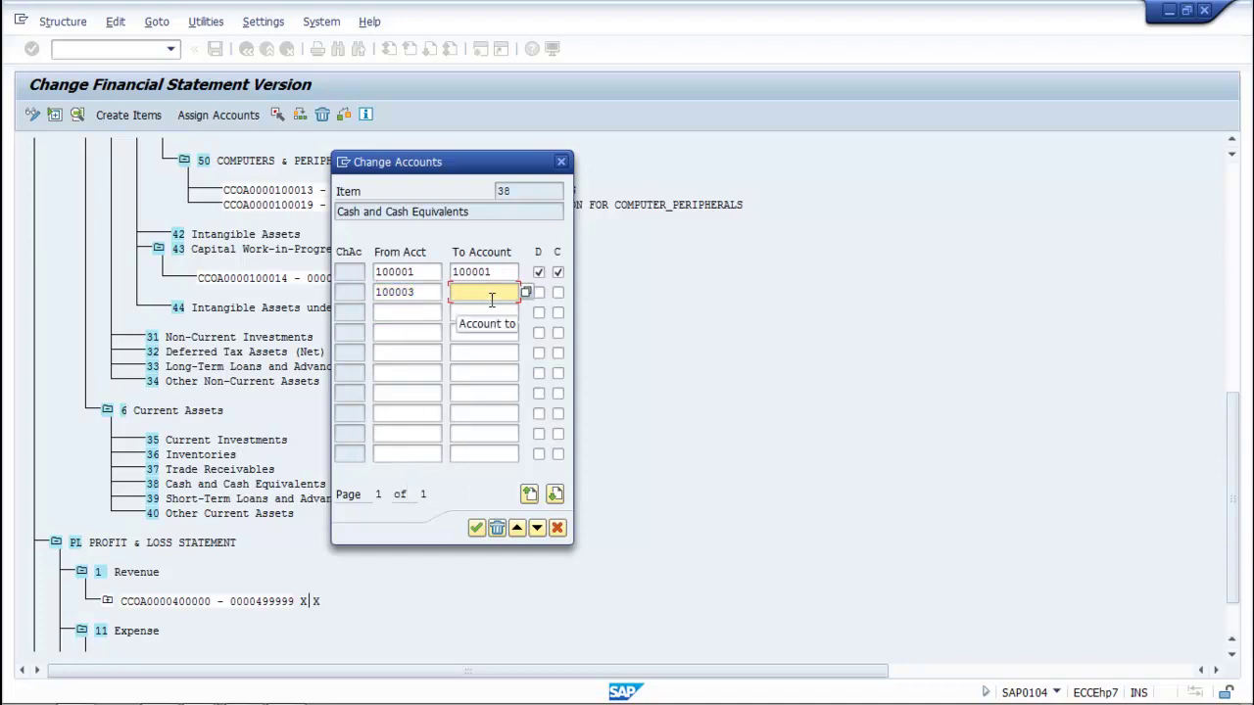
pyautogui.write('1')
pyautogui.scroll(-1, 546, 462)
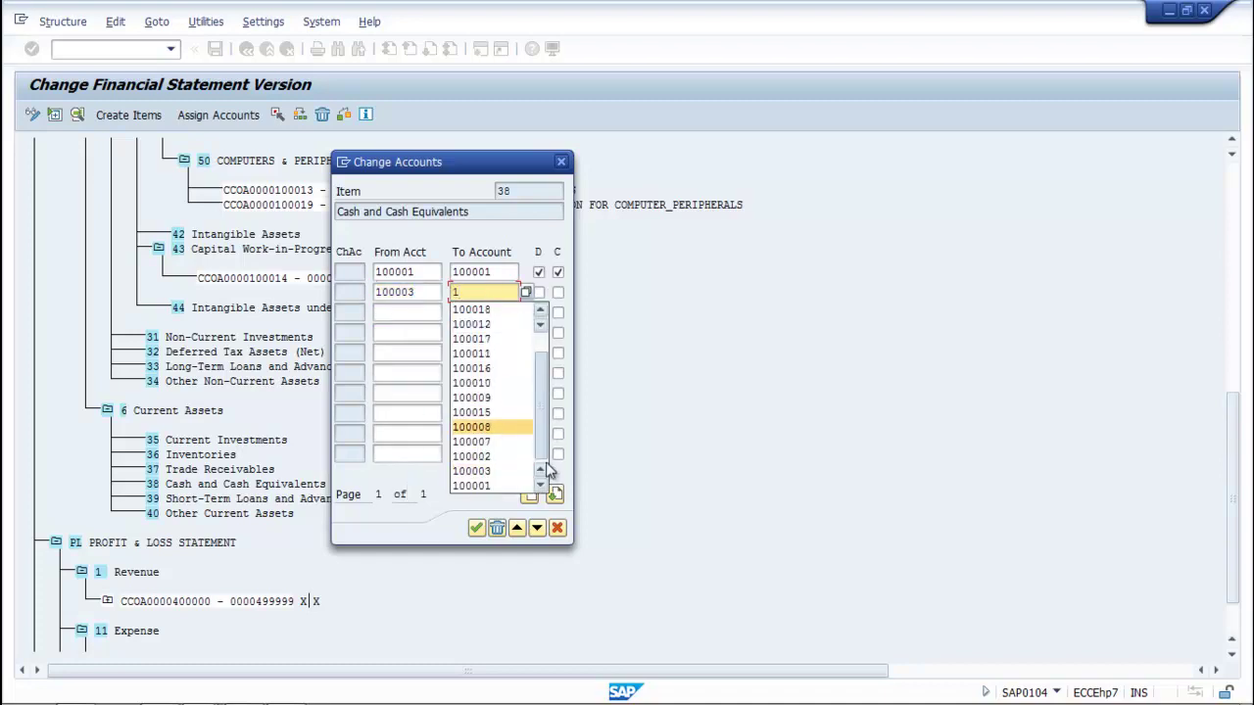
pyautogui.click(480, 471)
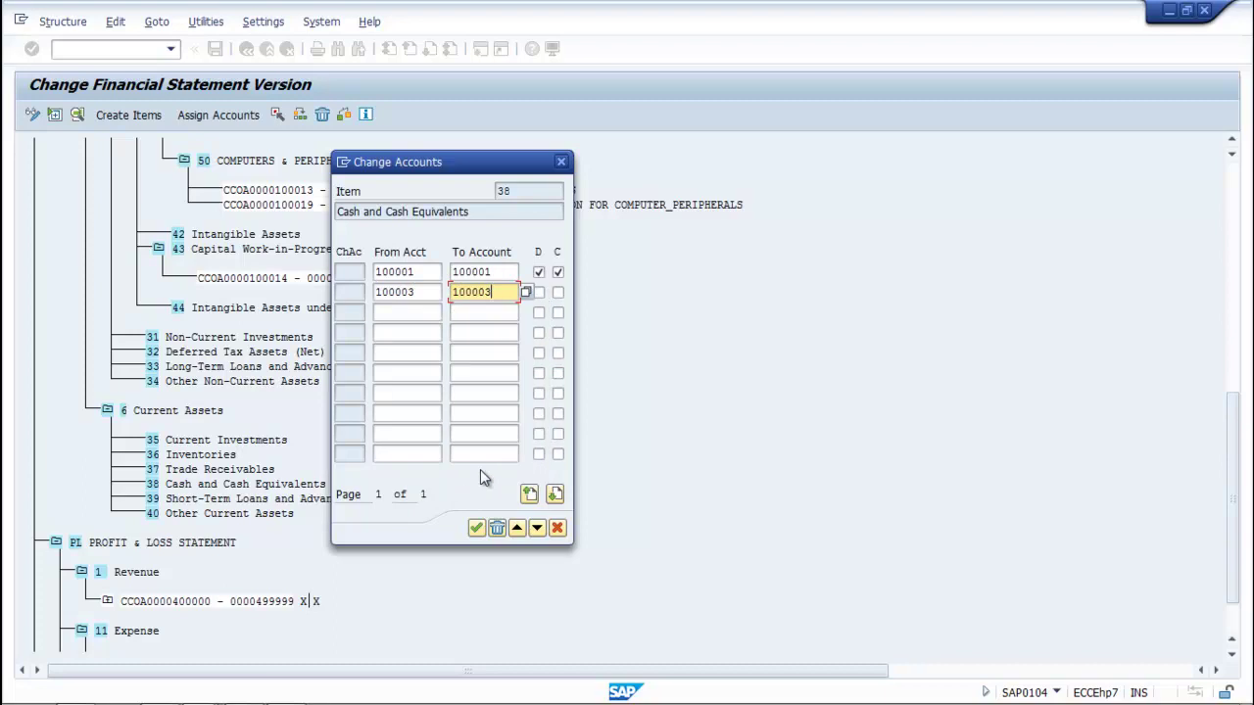
pyautogui.click(538, 292)
pyautogui.click(557, 294)
pyautogui.click(477, 529)
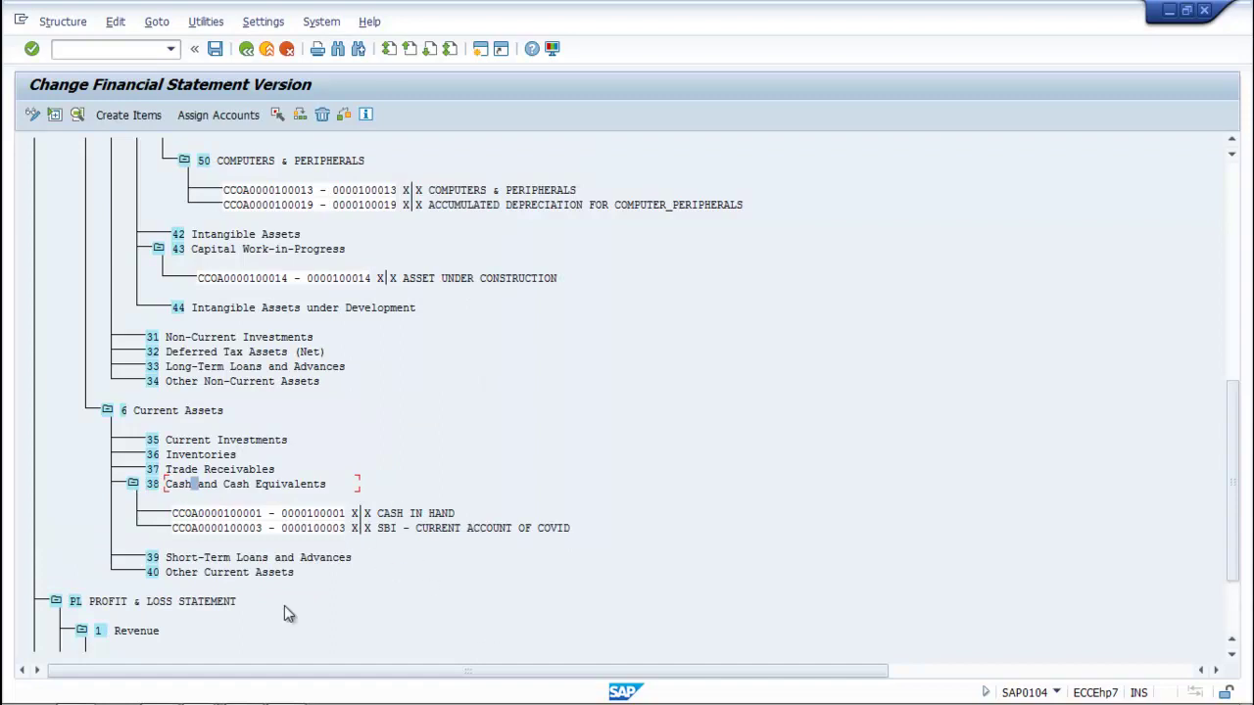
# Open the account assignment for Trade Receivables and look up the domestic customers account in the chart of accounts list.
pyautogui.moveTo(200, 698)
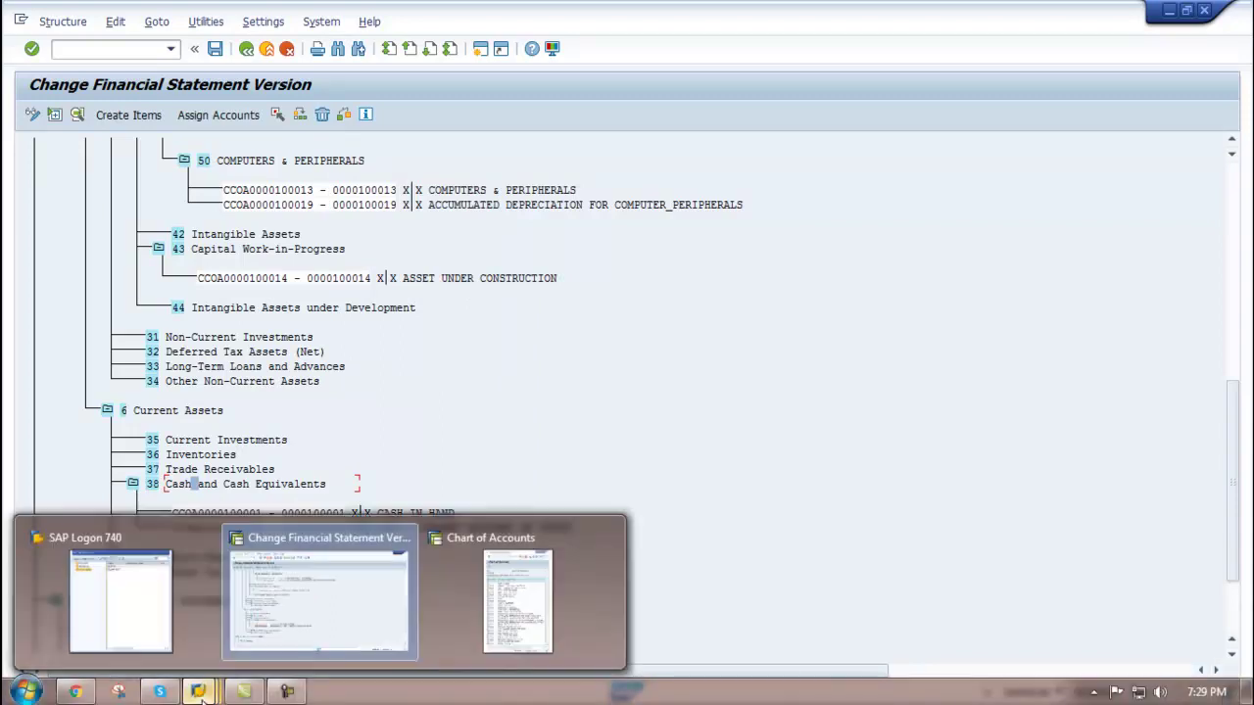
pyautogui.click(519, 602)
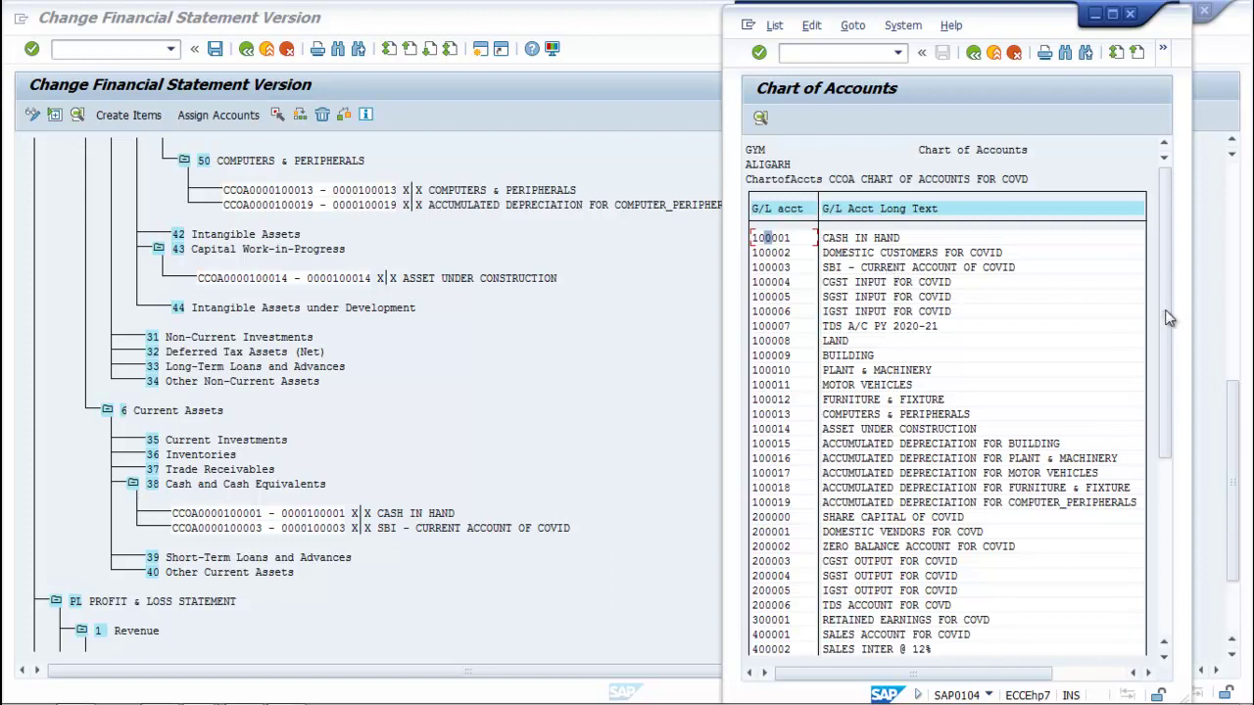
pyautogui.moveTo(1166, 326)
pyautogui.mouseDown()
pyautogui.moveTo(1167, 363)
pyautogui.moveTo(1160, 310)
pyautogui.mouseUp()
pyautogui.click(193, 474)
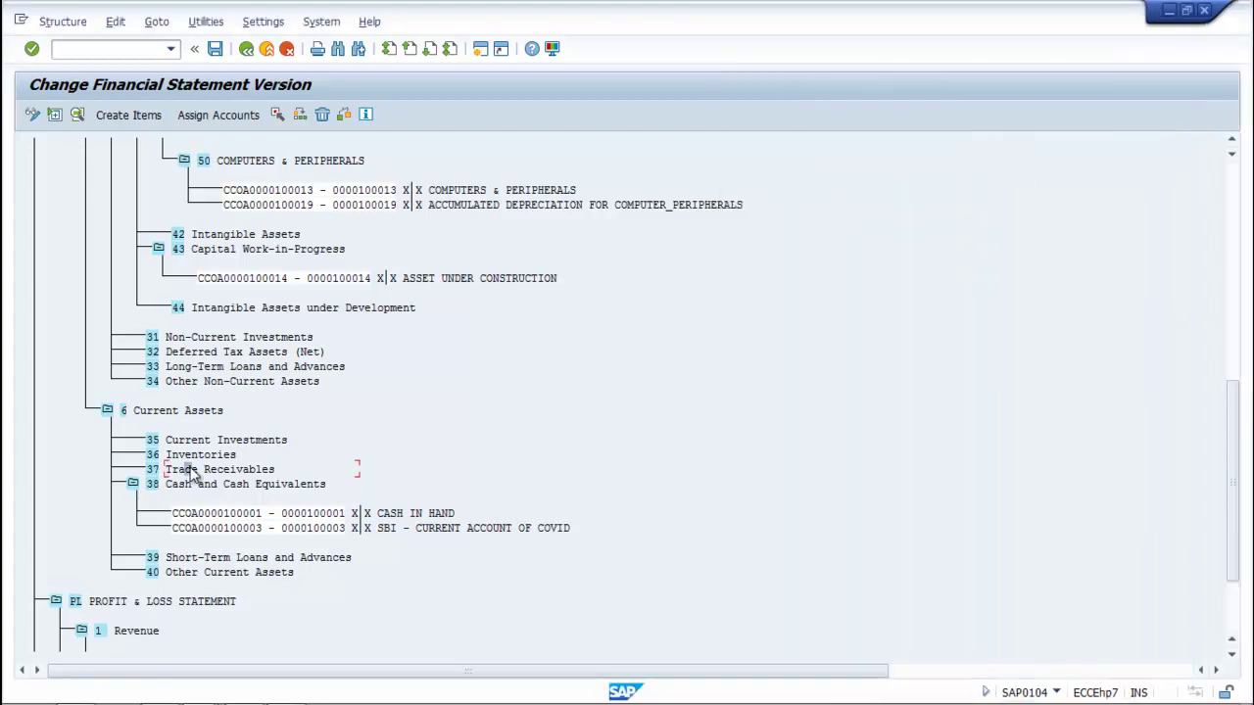
pyautogui.click(215, 117)
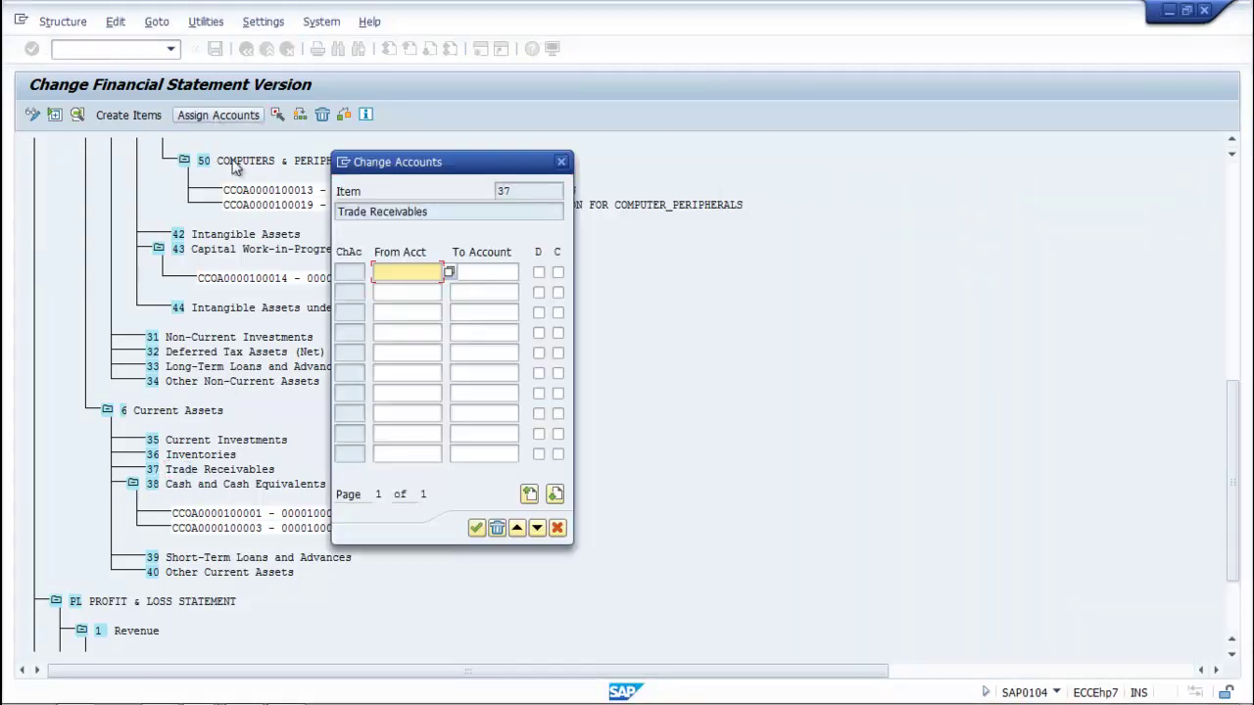
pyautogui.moveTo(193, 693)
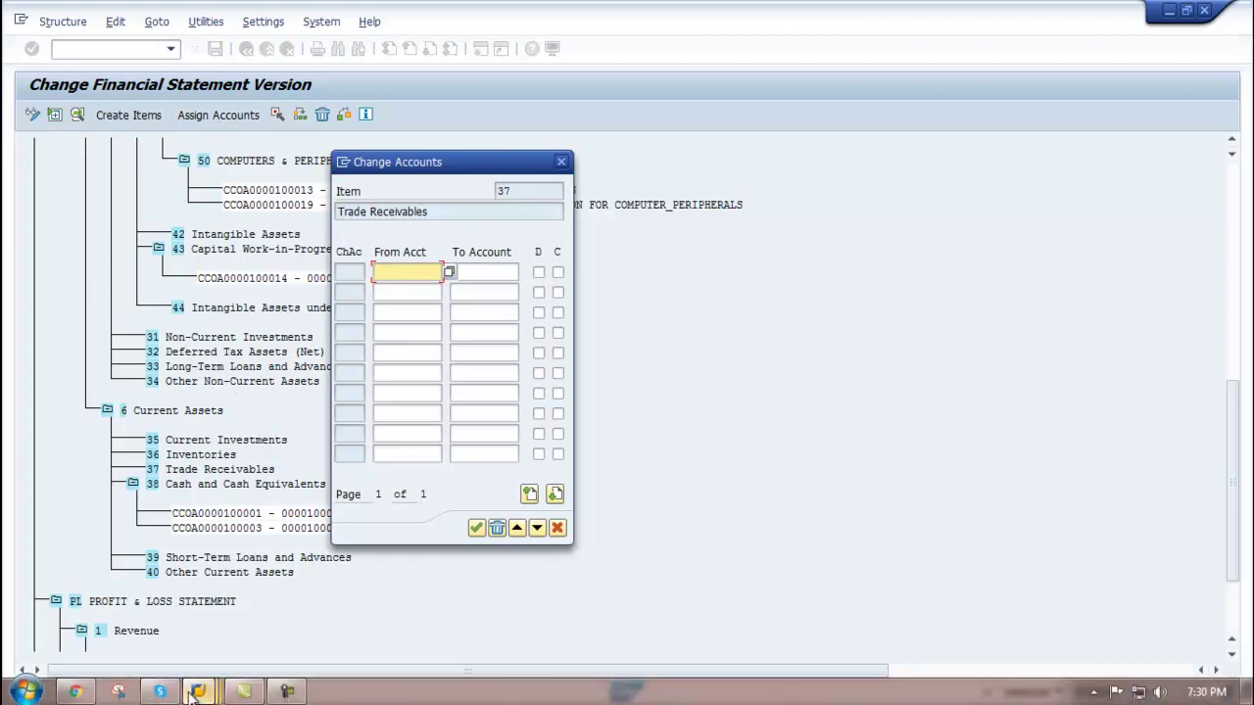
pyautogui.click(489, 621)
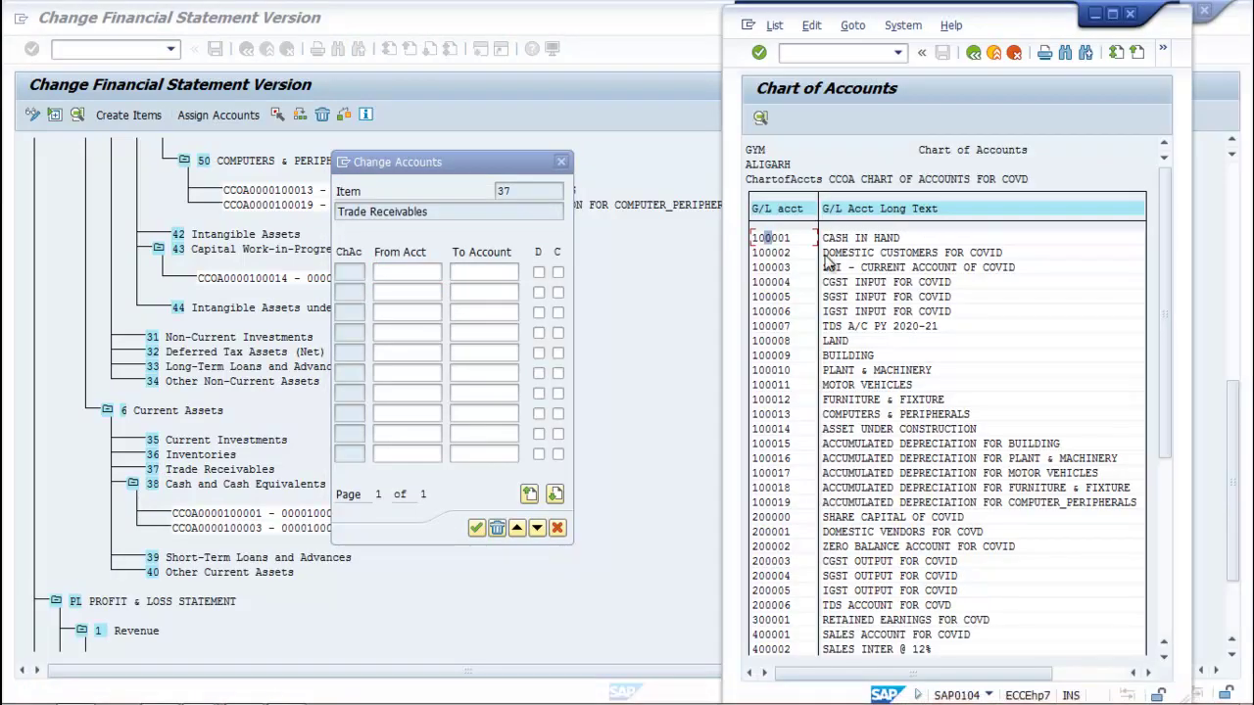
# Assign the account range 100002 to 100002 to Trade Receivables with both debit and credit balances and accept it.
pyautogui.click(427, 272)
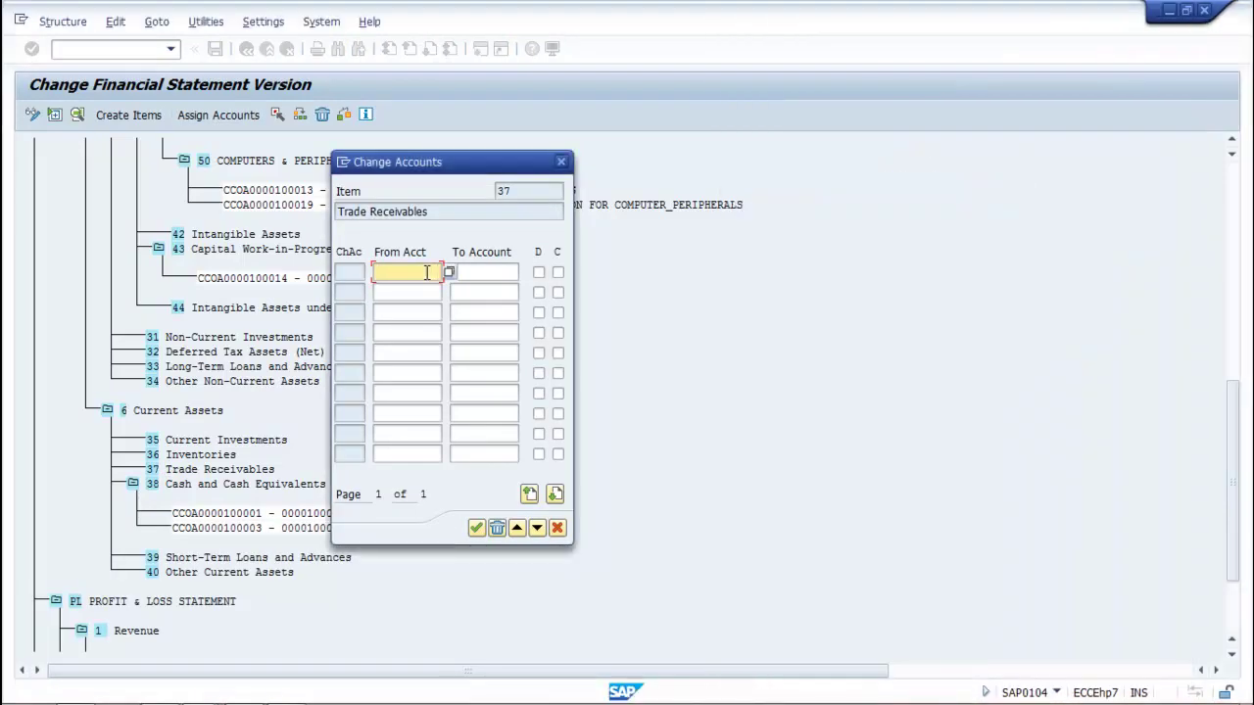
pyautogui.write('1')
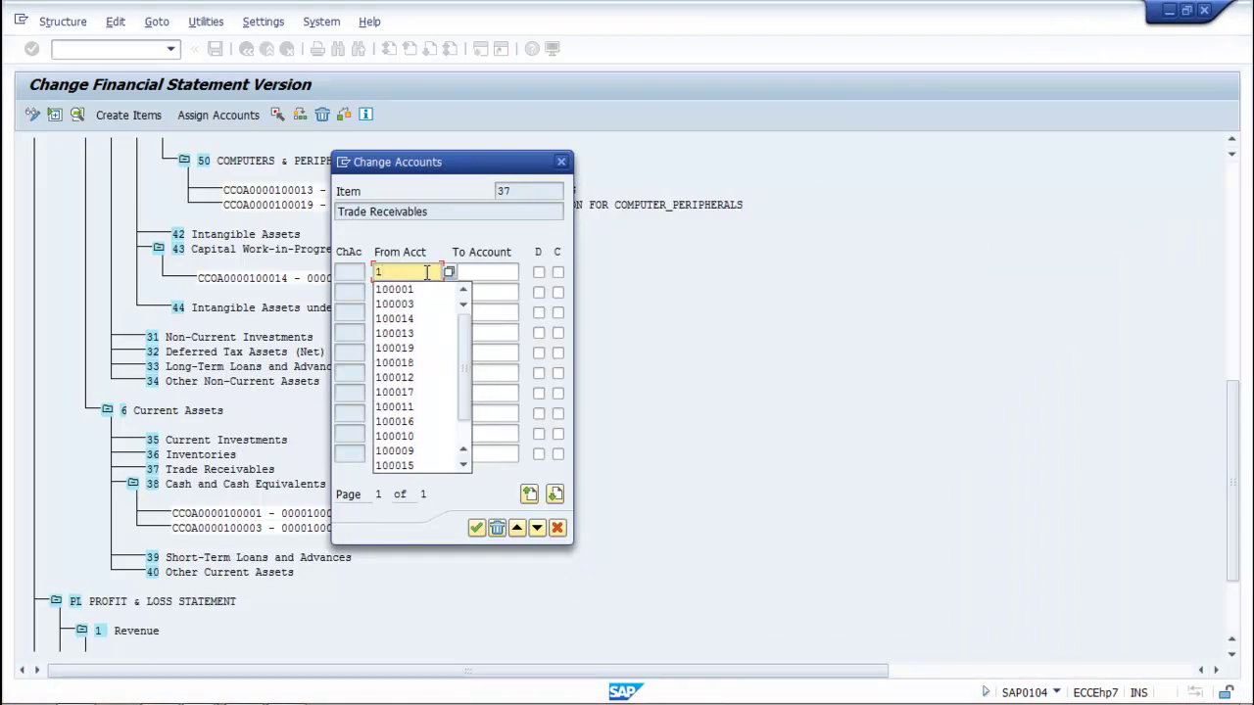
pyautogui.write('0000')
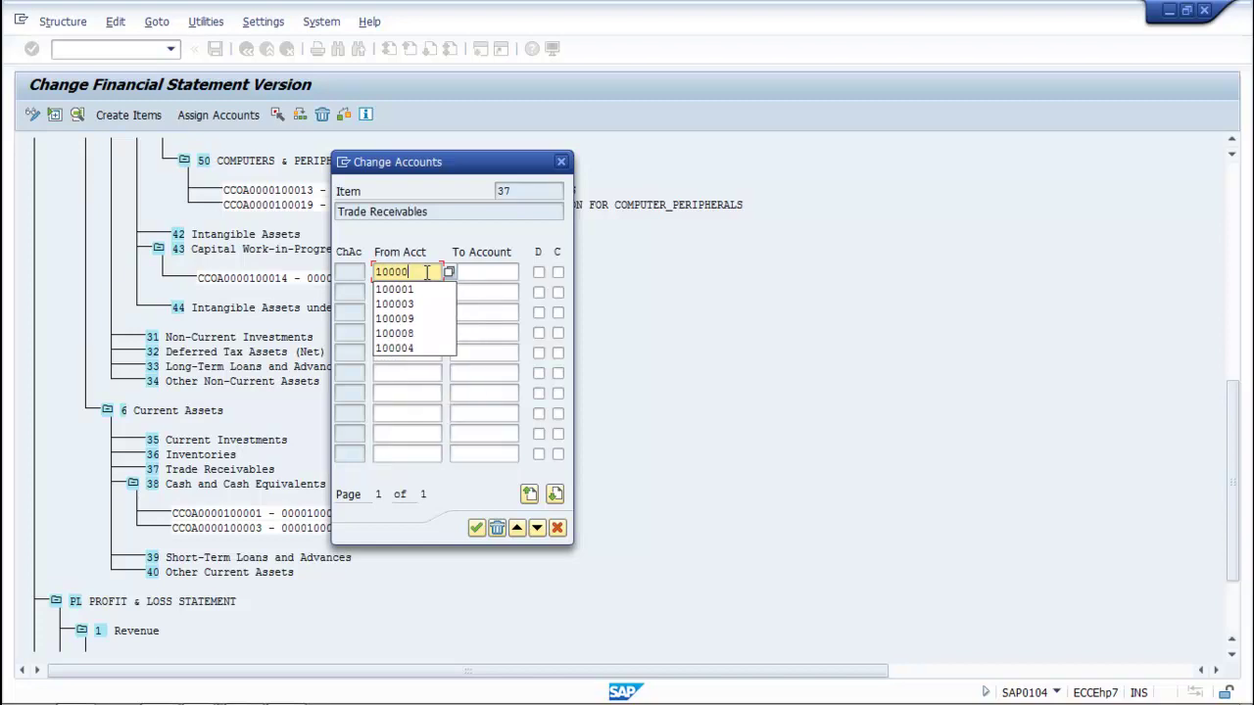
pyautogui.write('2')
pyautogui.click(497, 278)
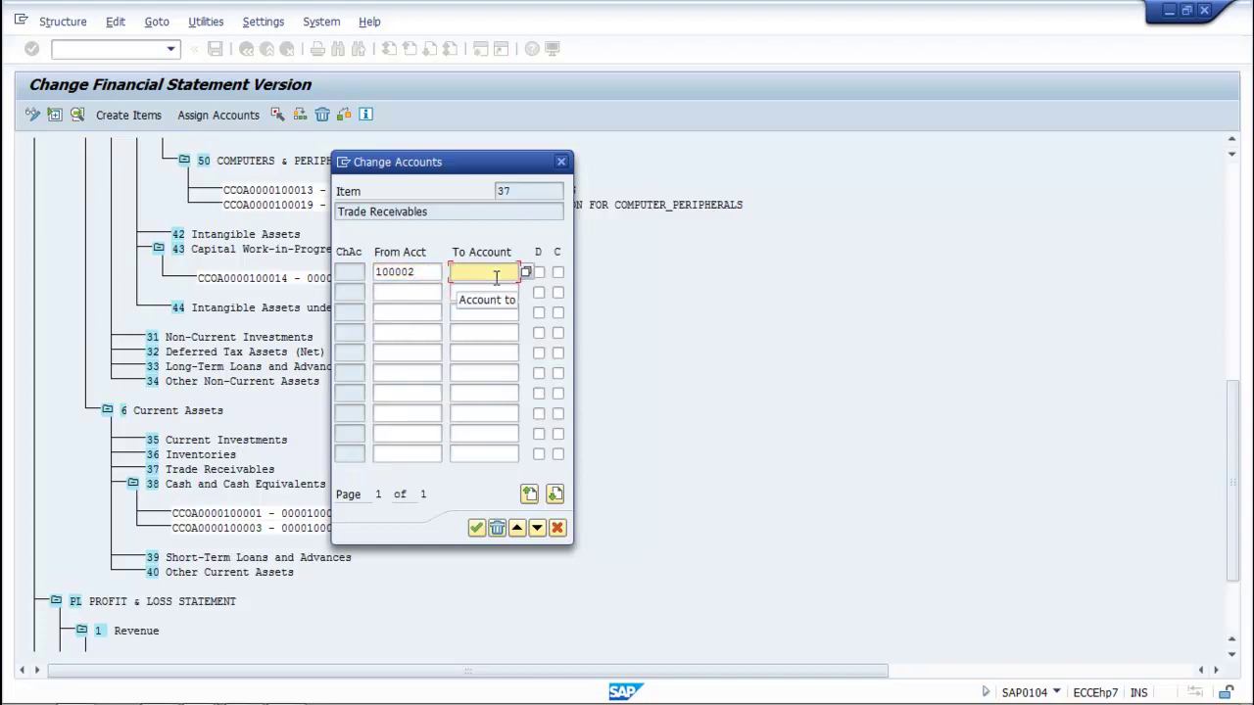
pyautogui.write('100002')
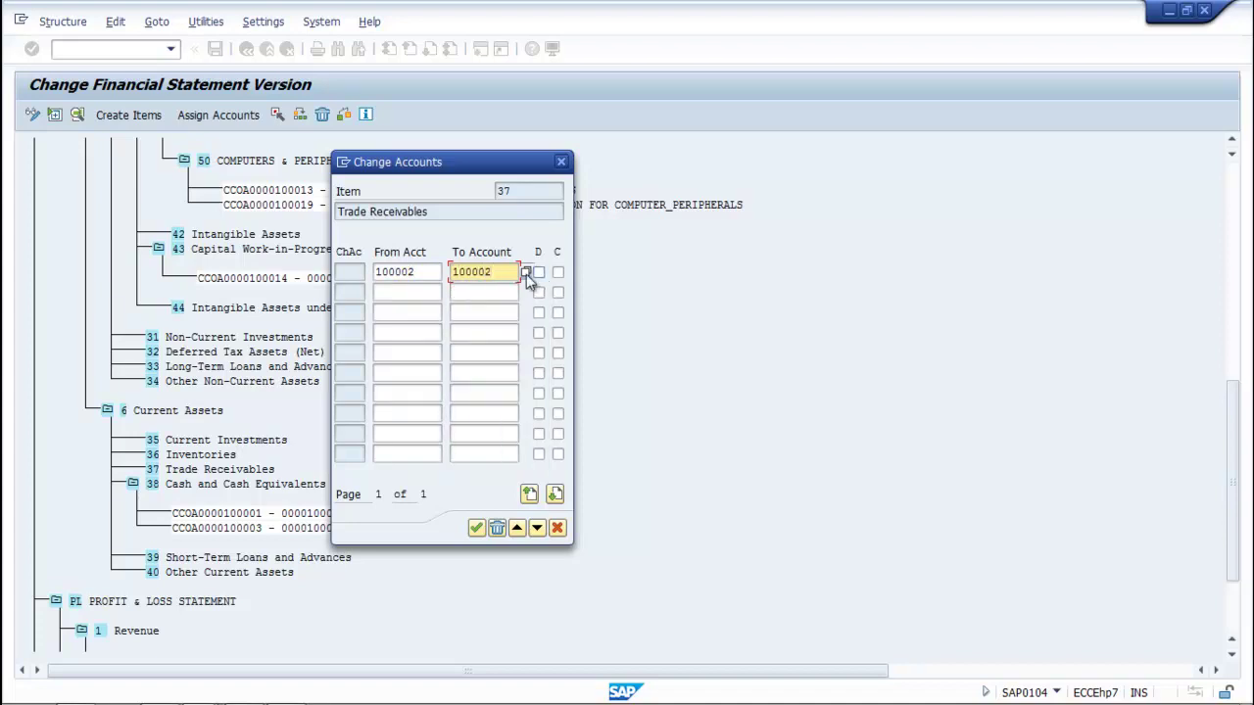
pyautogui.click(539, 273)
pyautogui.click(557, 272)
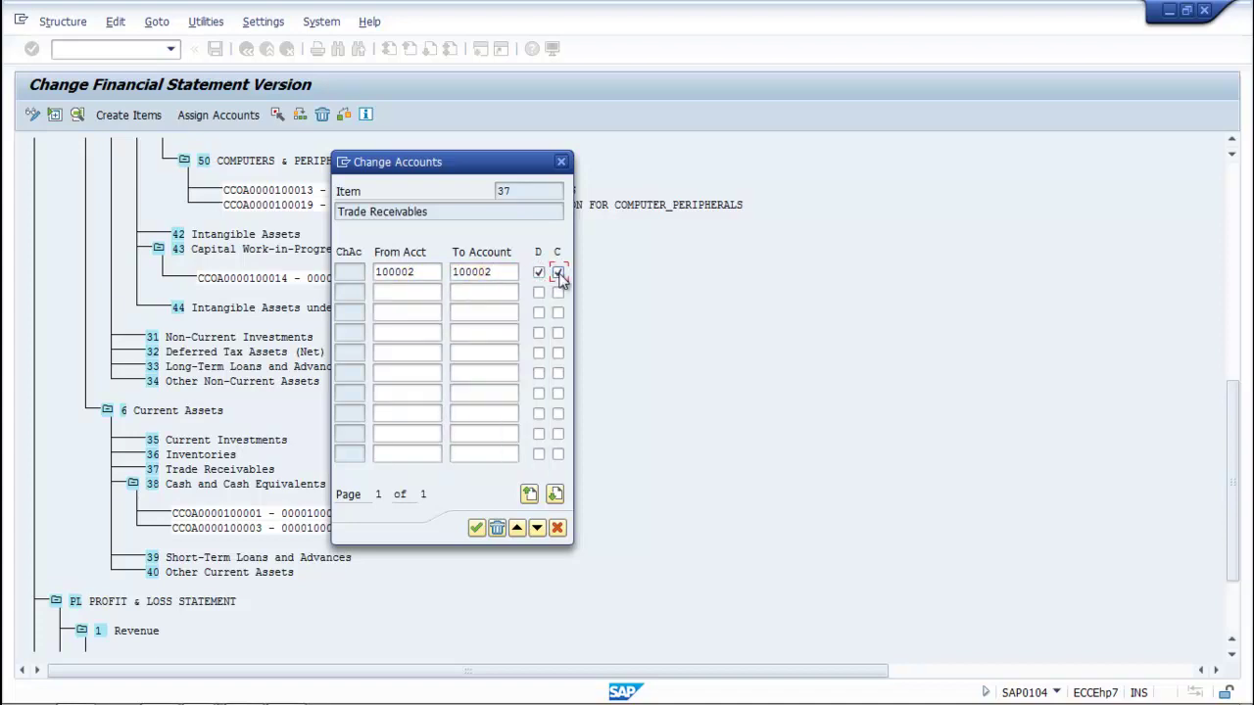
pyautogui.click(477, 529)
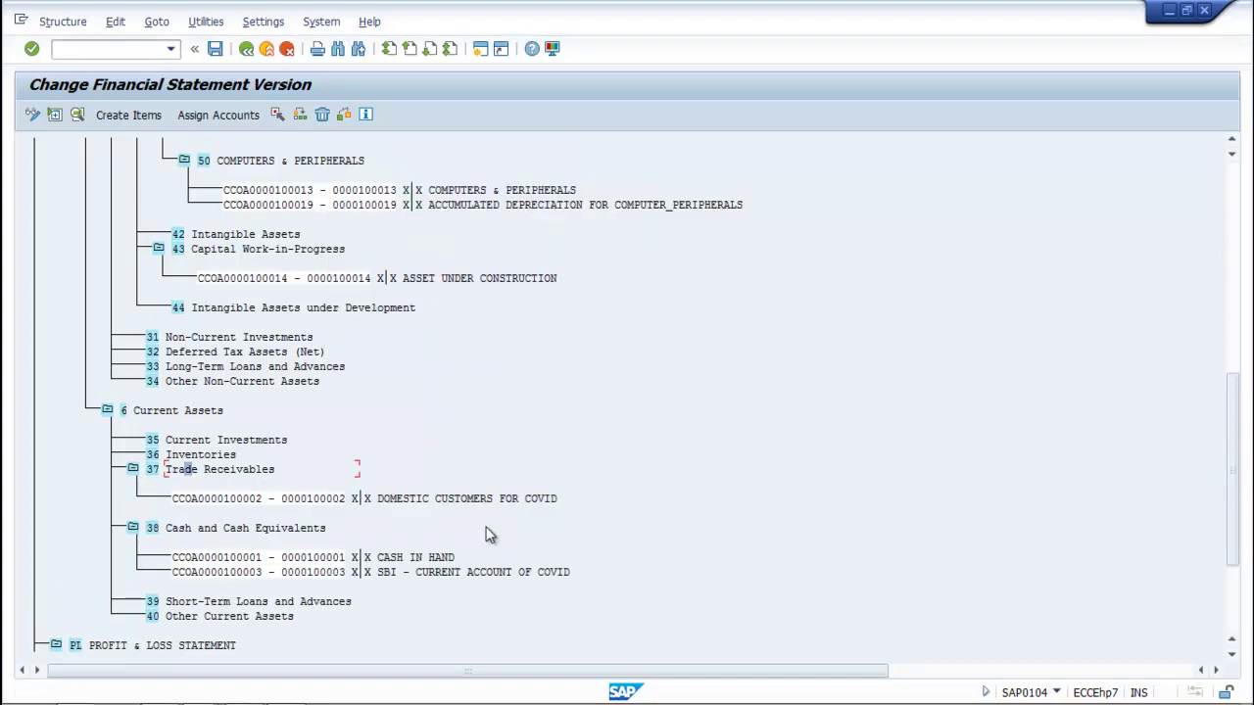
# Check the chart of accounts list for remaining current asset accounts and open the account assignment for Other Current Assets.
pyautogui.moveTo(201, 695)
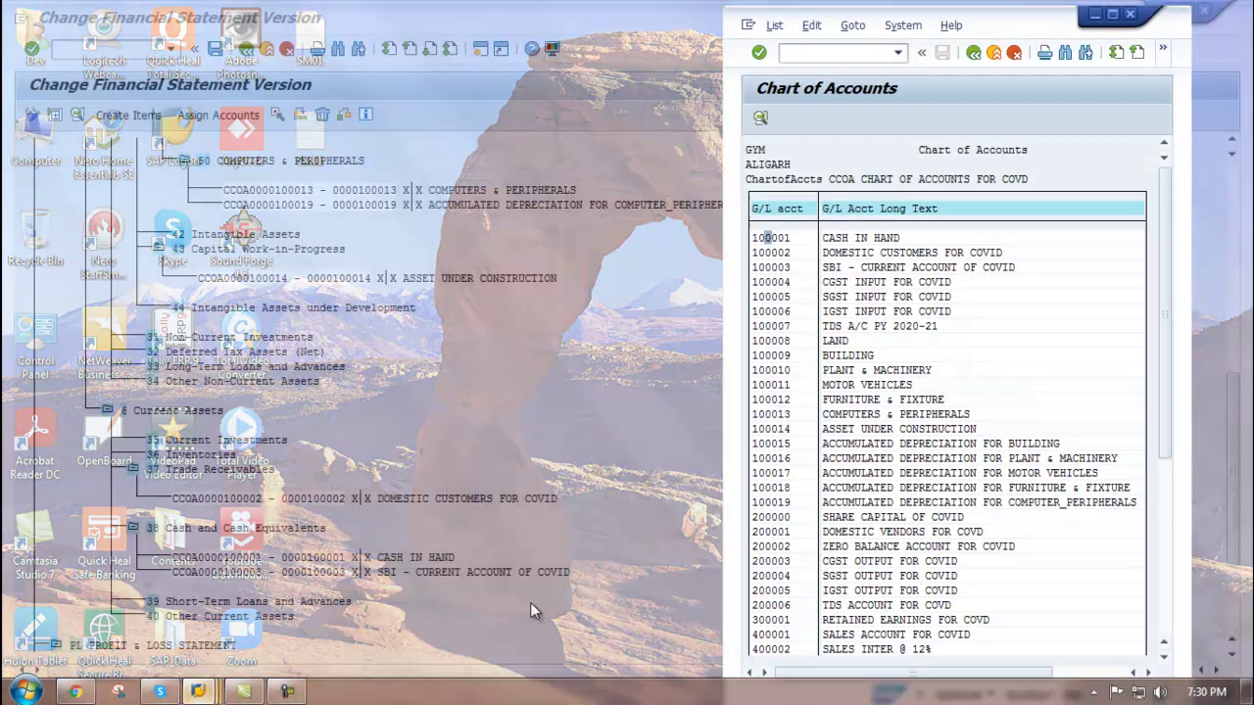
pyautogui.click(530, 602)
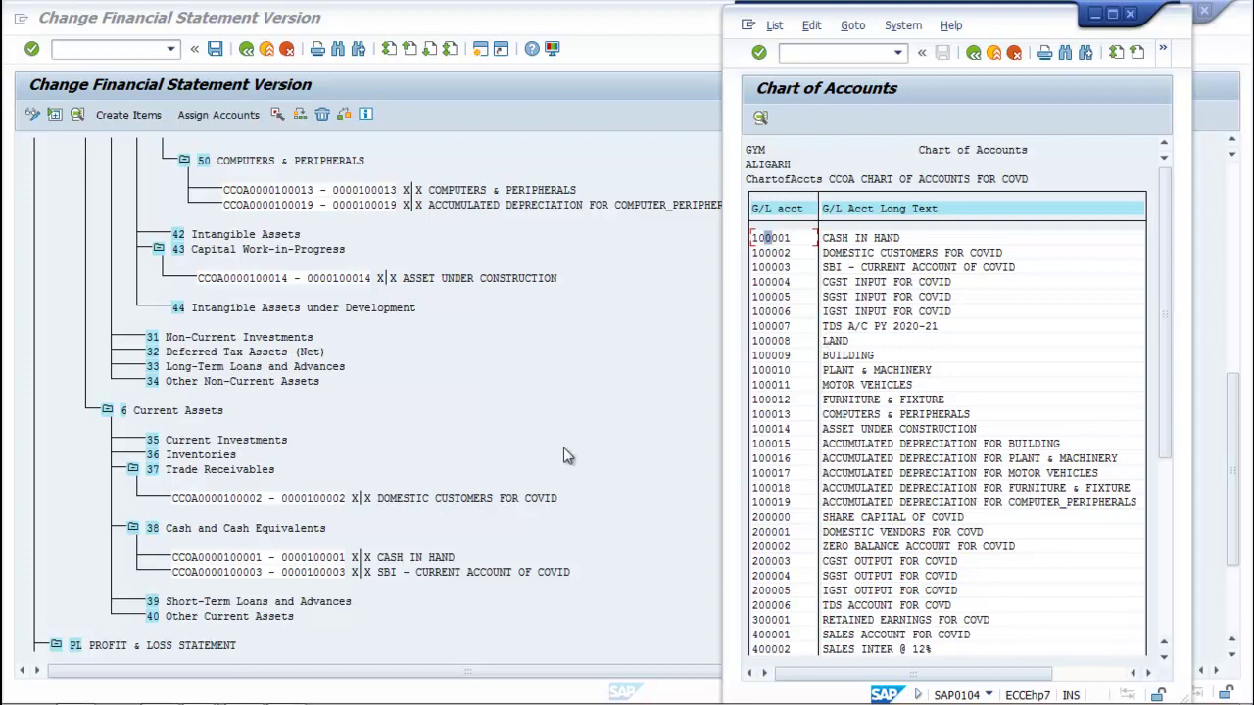
pyautogui.click(196, 617)
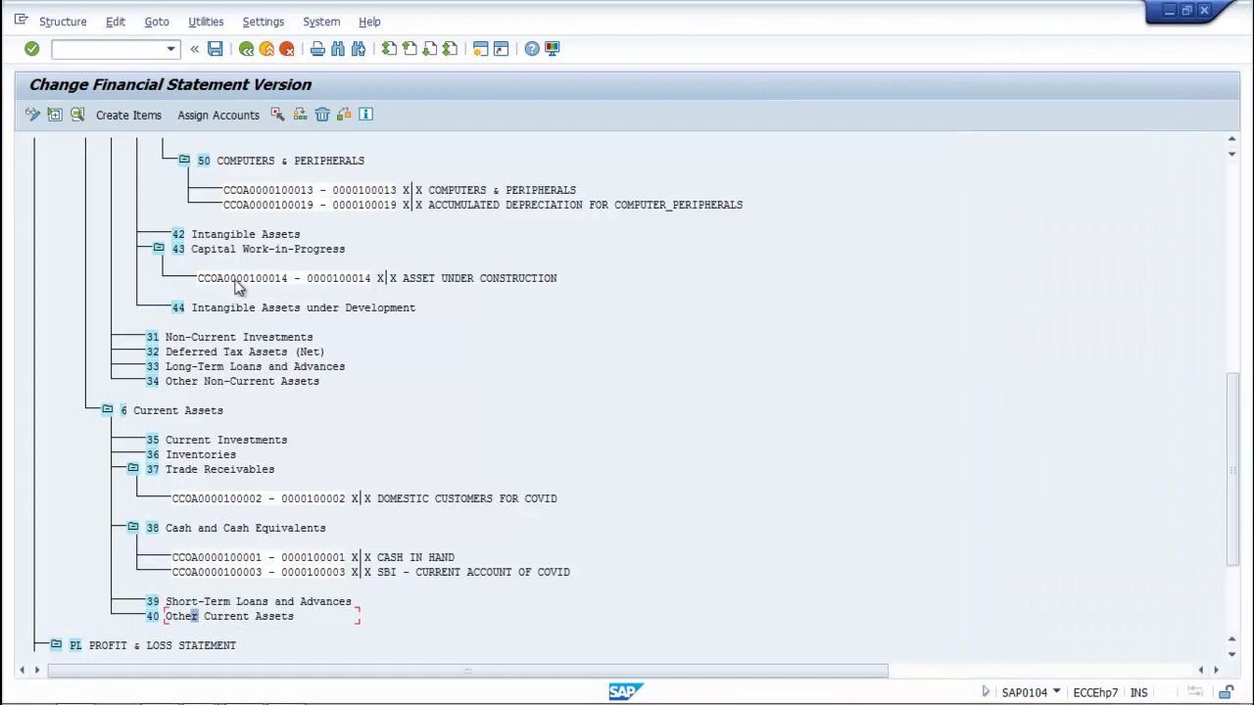
pyautogui.click(219, 115)
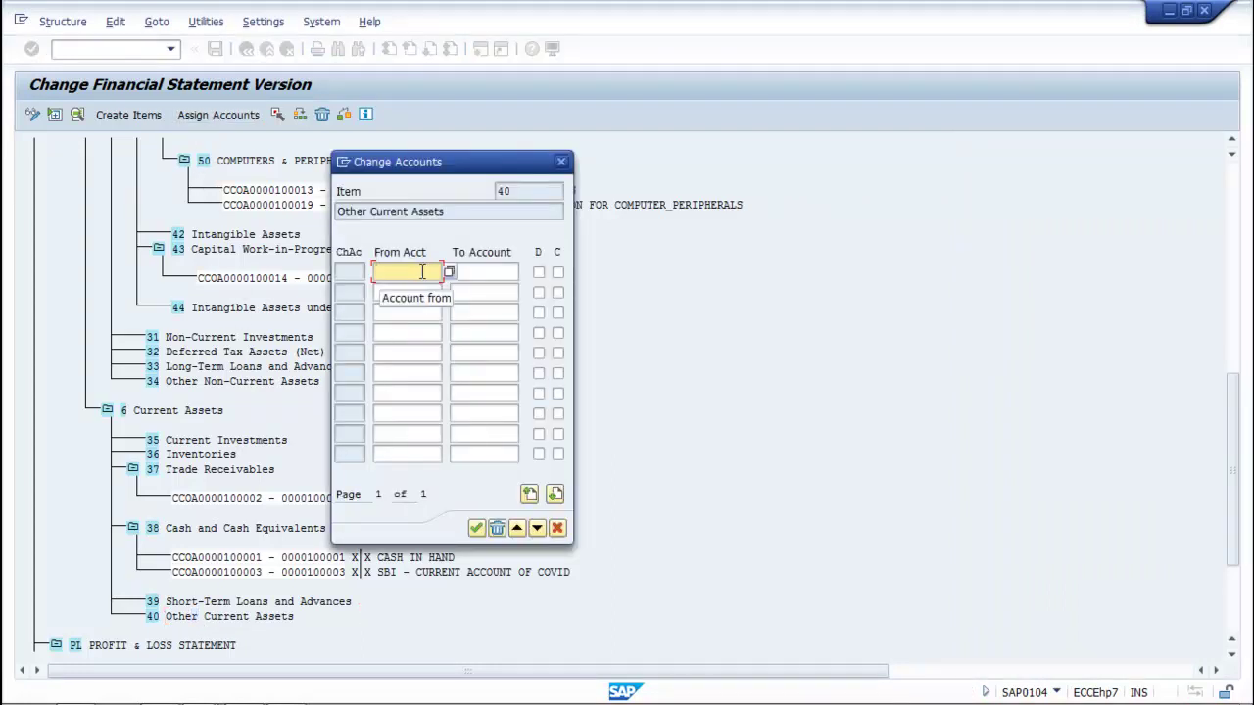
# Assign the account range 100004 to 100007 to Other Current Assets with both debit and credit balances and accept it.
pyautogui.write('1')
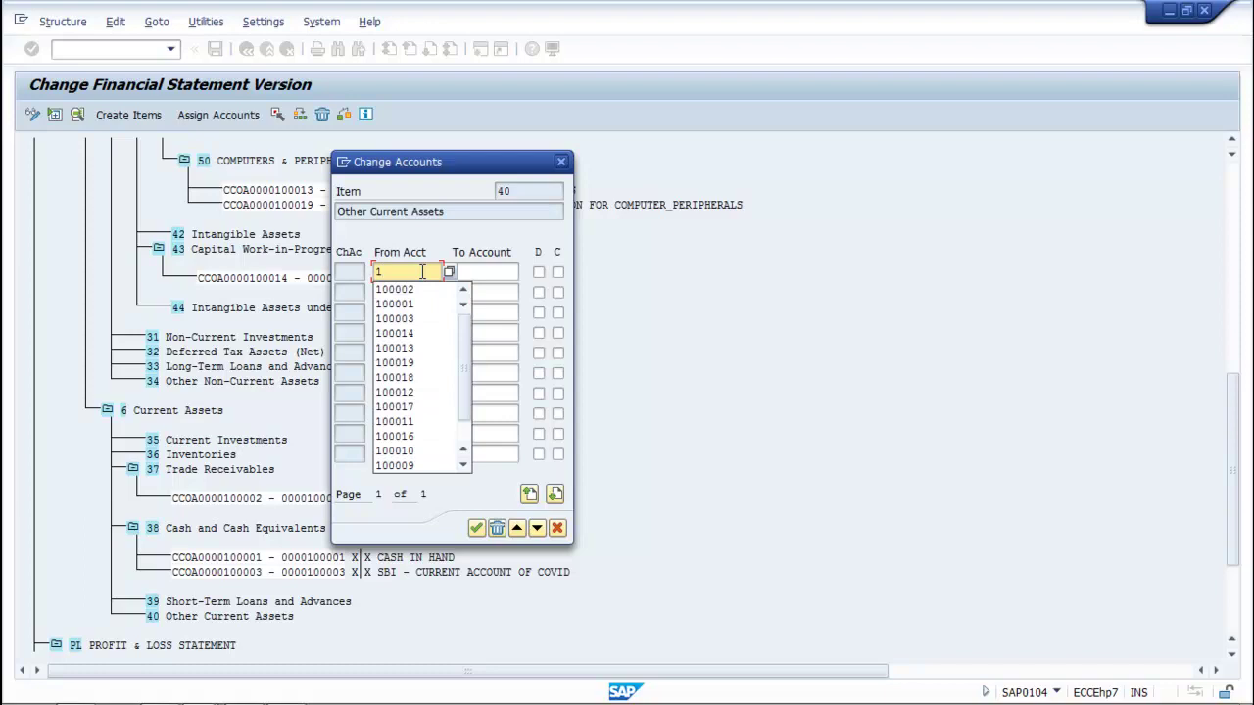
pyautogui.scroll(-1, 464, 405)
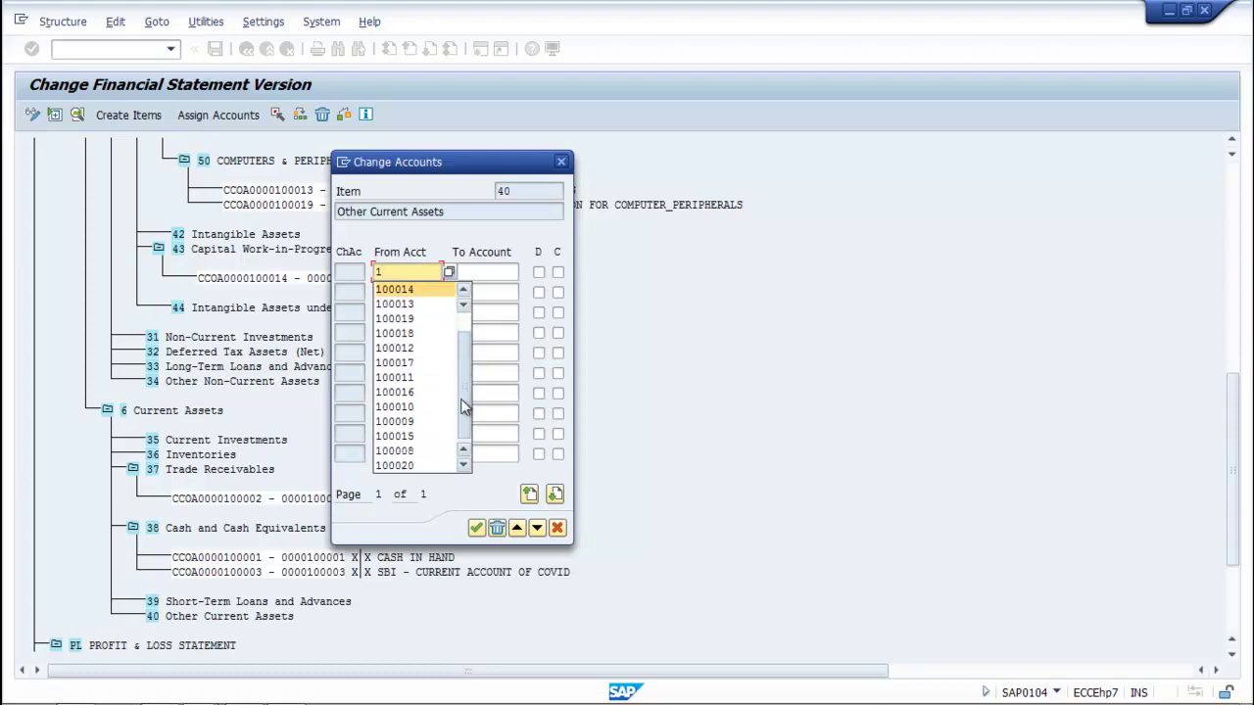
pyautogui.scroll(1, 465, 407)
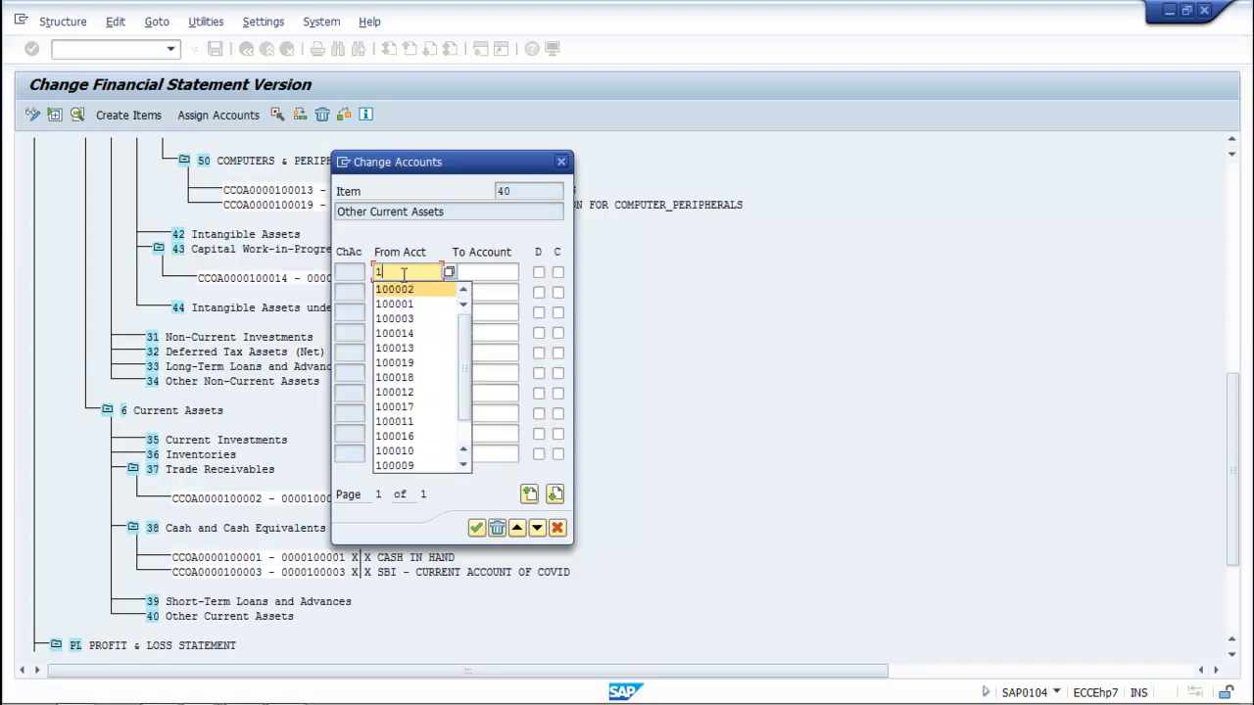
pyautogui.write('0000')
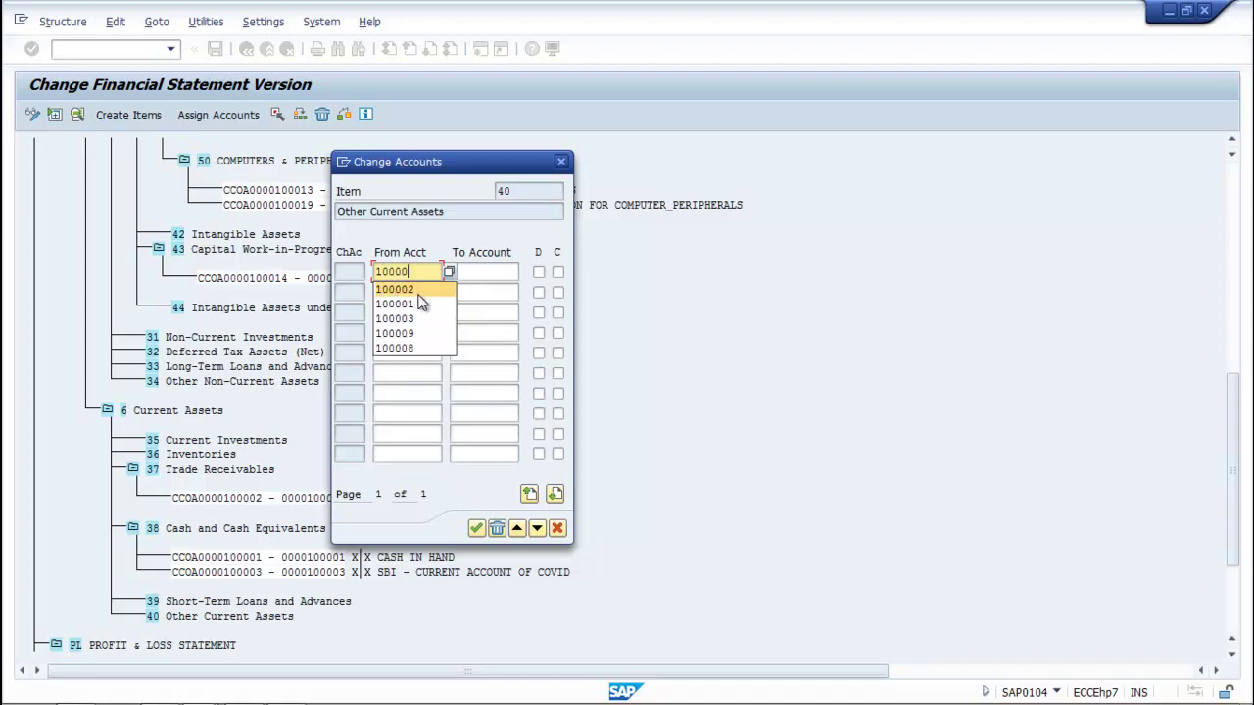
pyautogui.write('4')
pyautogui.click(470, 272)
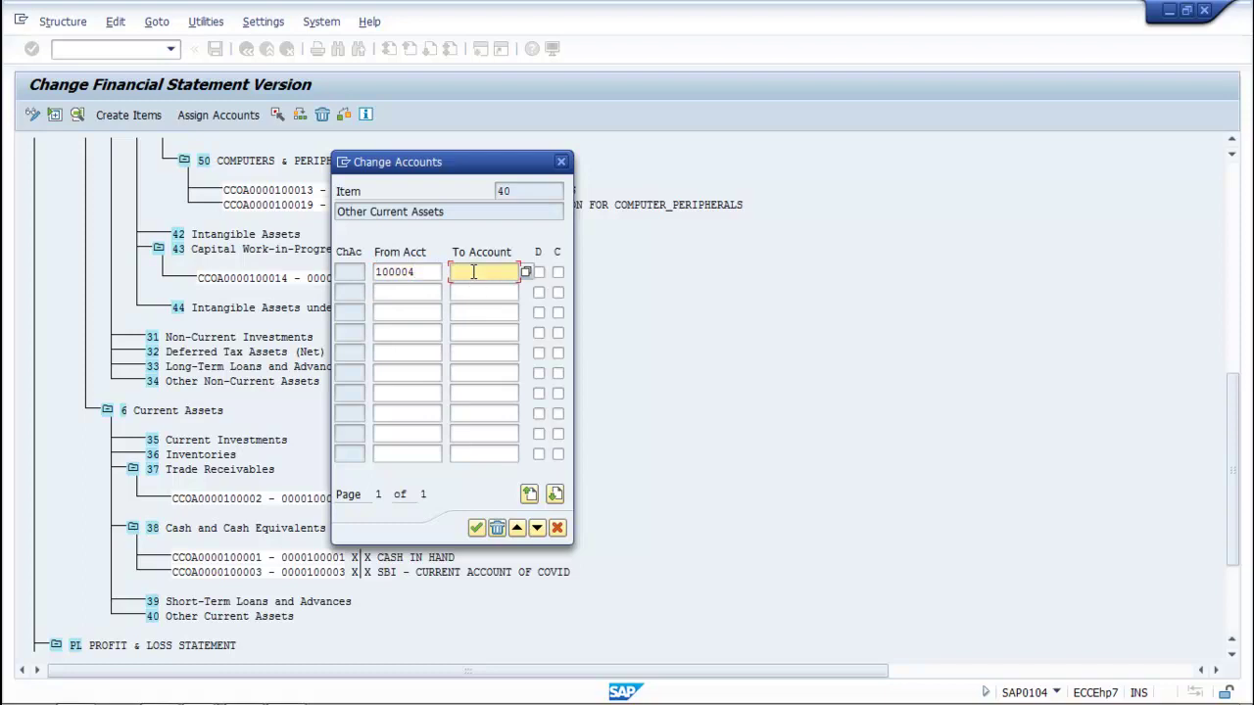
pyautogui.write('1')
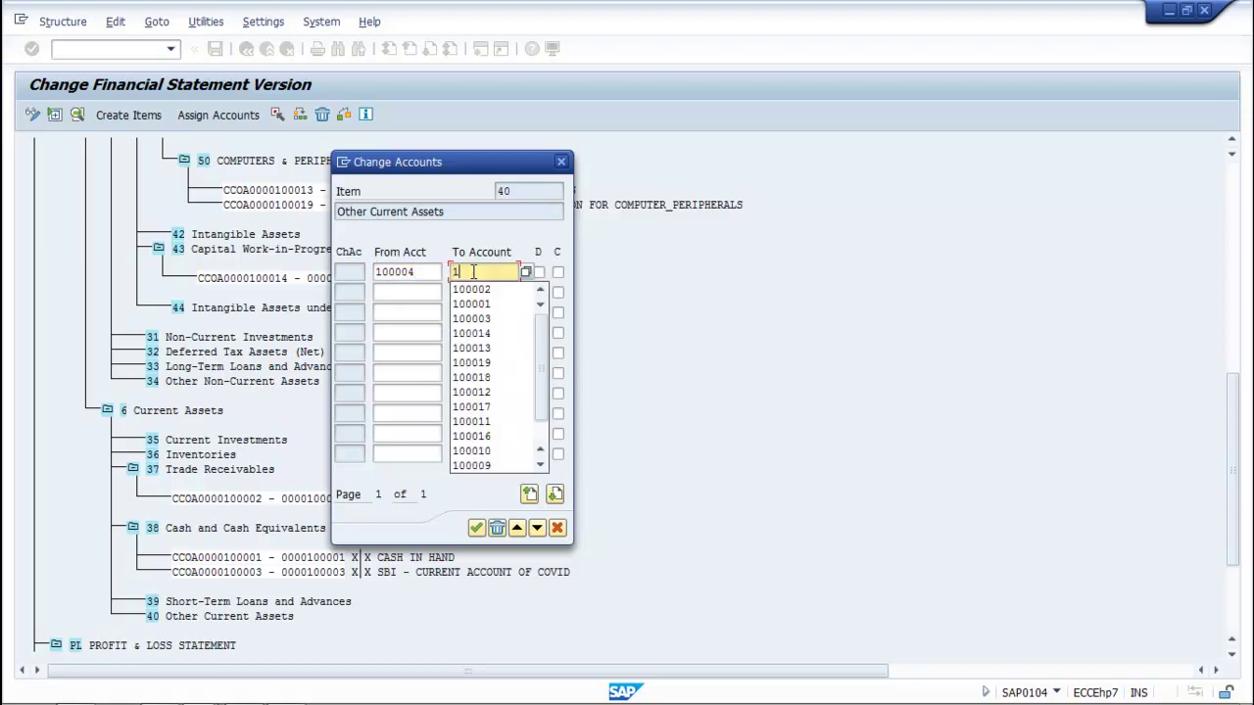
pyautogui.write('0000')
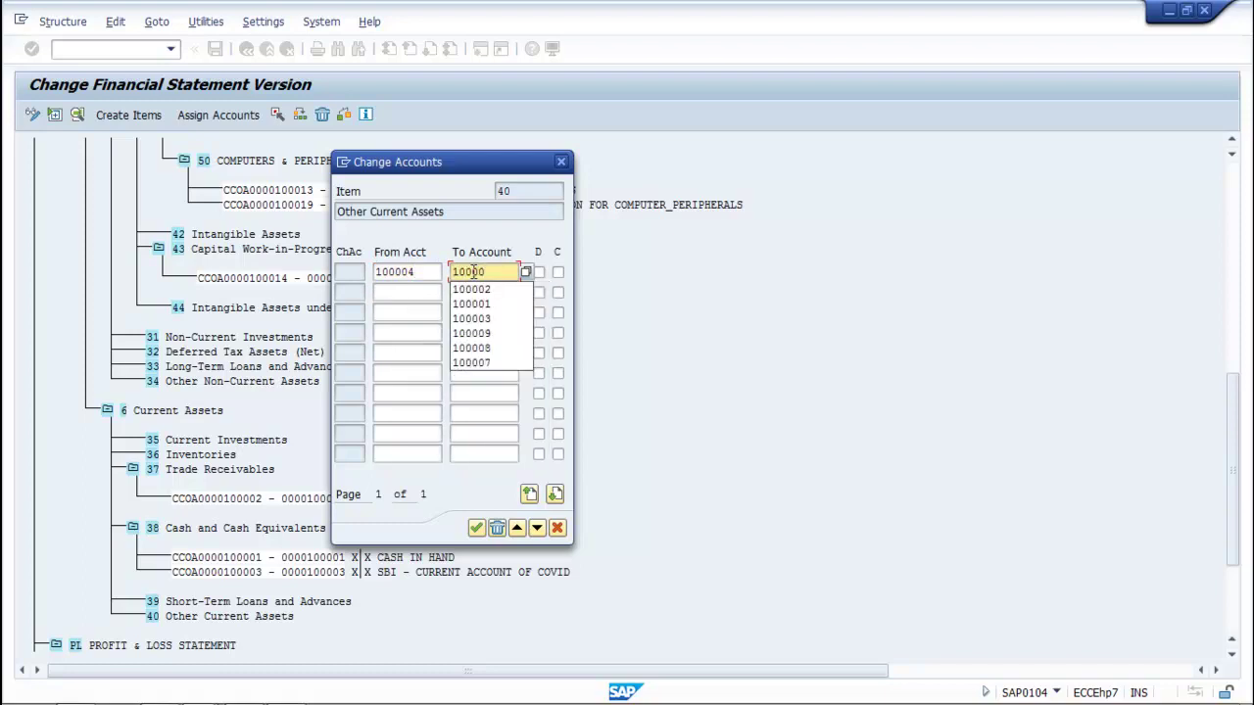
pyautogui.click(471, 362)
pyautogui.click(538, 272)
pyautogui.click(558, 272)
pyautogui.click(477, 528)
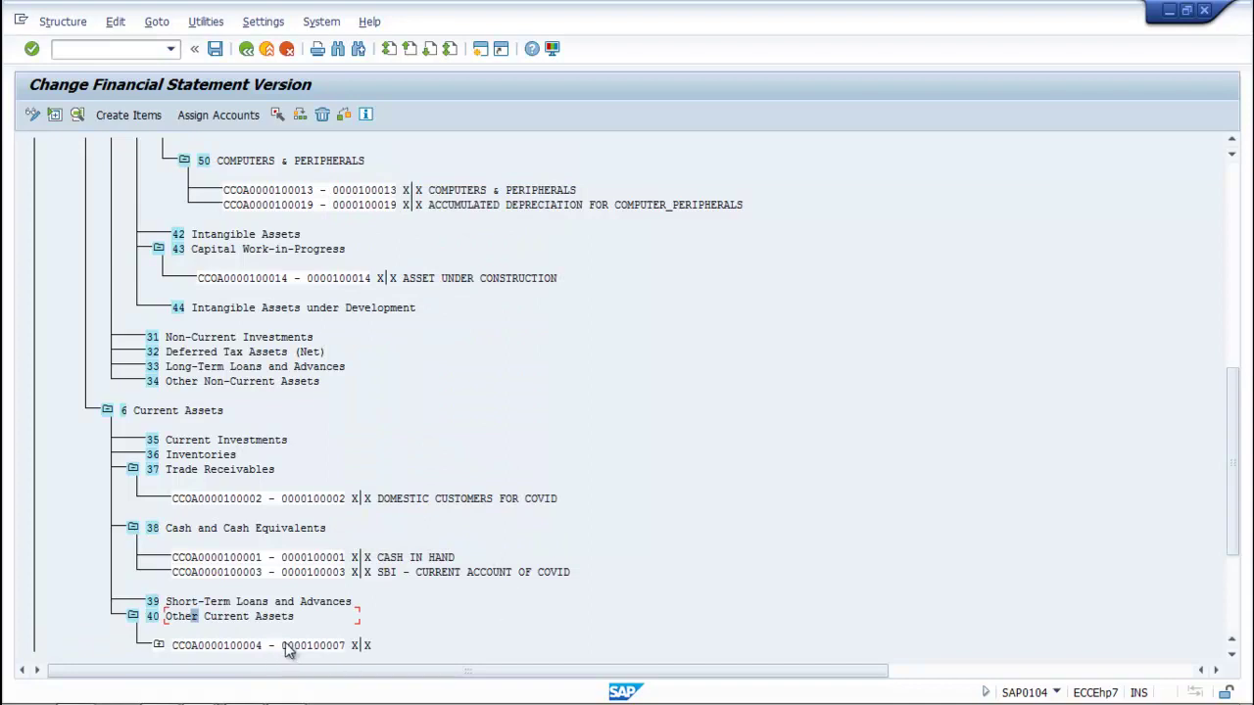
# Bring up the CCOA chart of accounts list and check the accounts that follow the asset accounts.
pyautogui.click(199, 693)
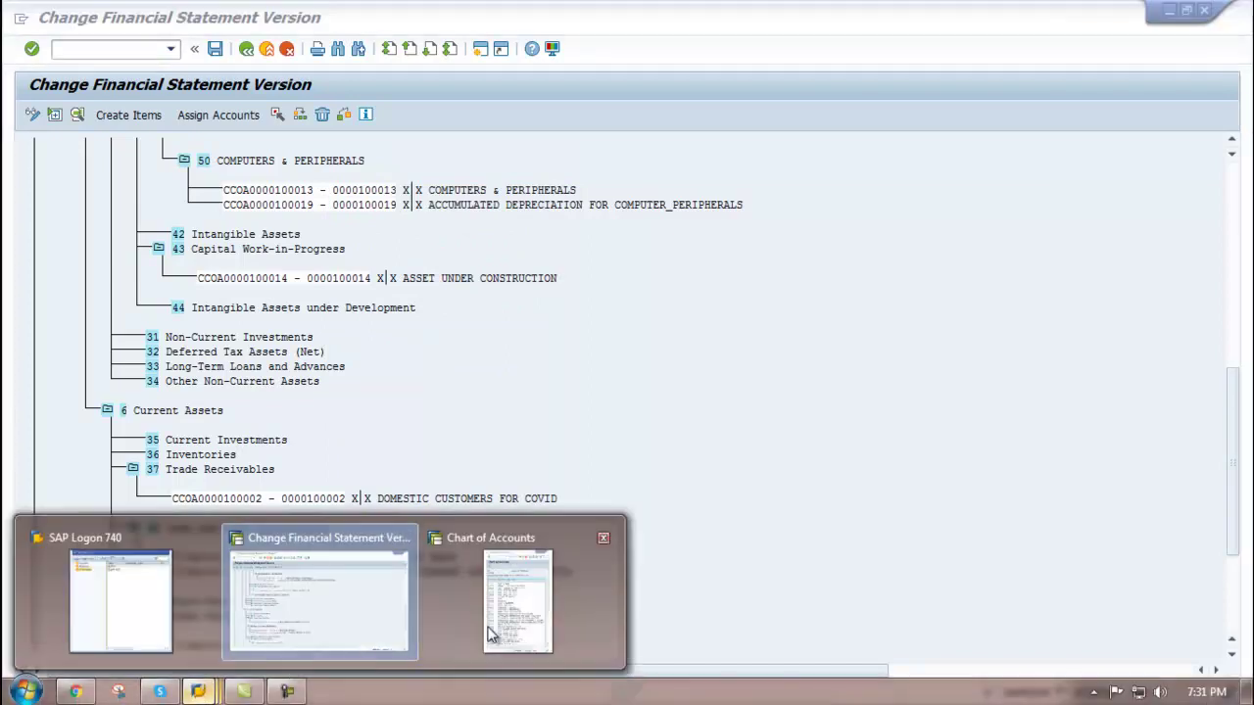
pyautogui.click(526, 622)
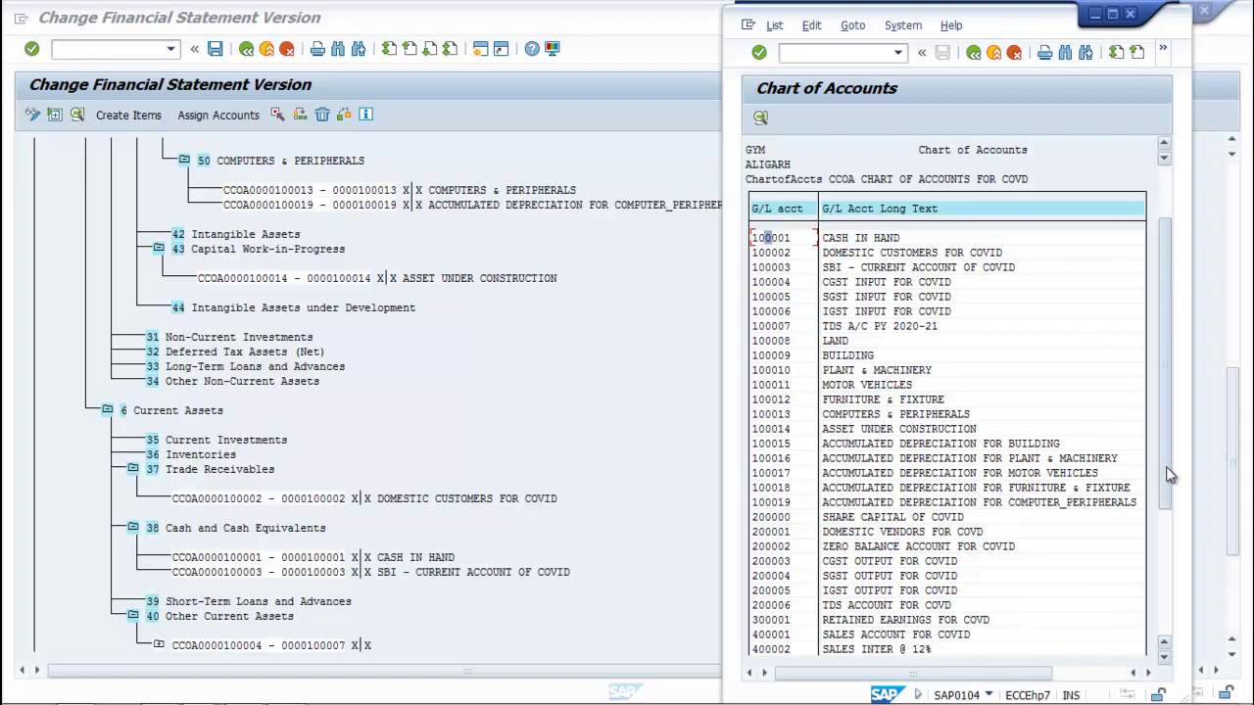
pyautogui.moveTo(1168, 555); pyautogui.dragTo(1161, 588)
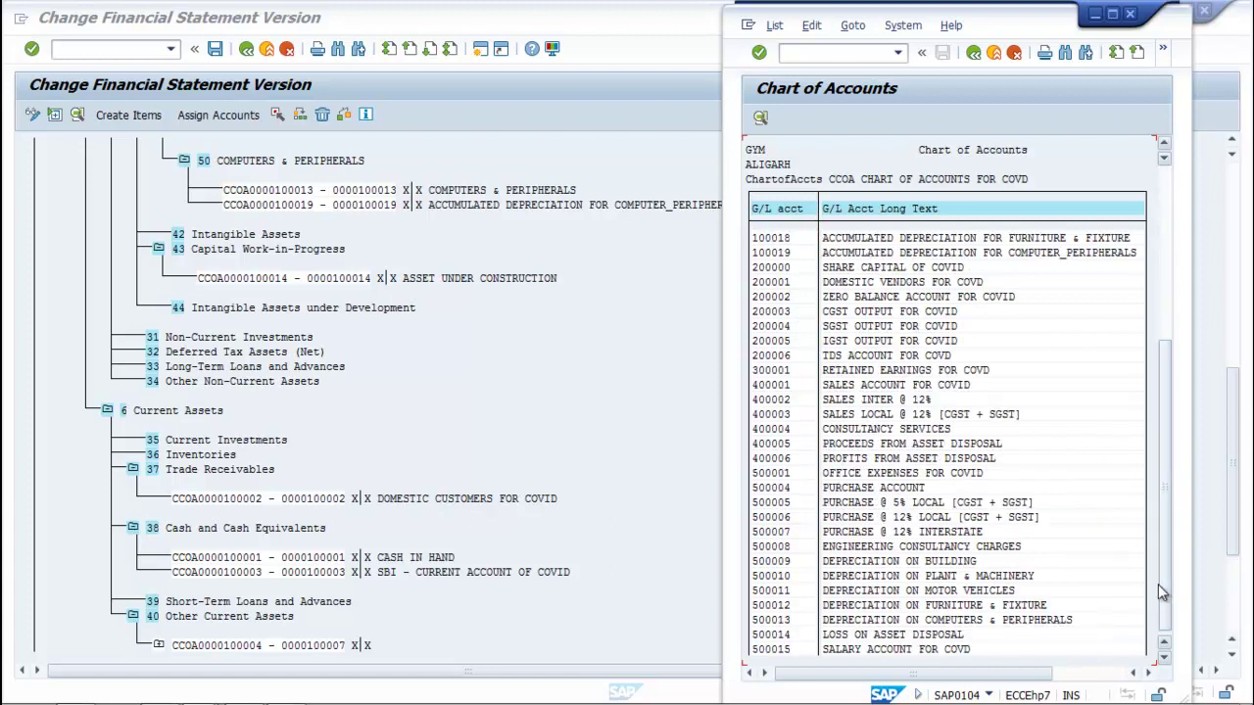